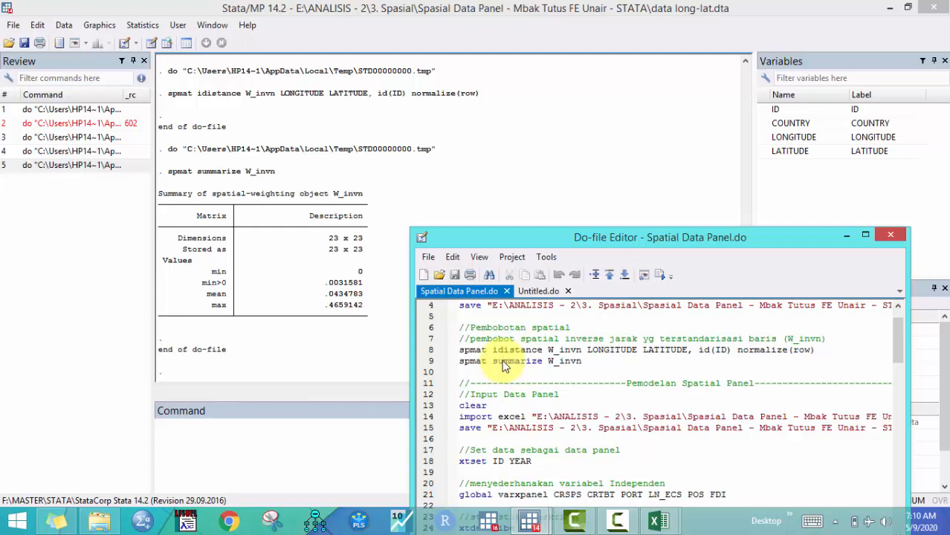
Examine the spatial weighting commands in the do-file, highlighting the W_invn matrix name
{"action": "scroll", "coordinate": [503, 372], "scroll_direction": "down", "scroll_amount": 1}
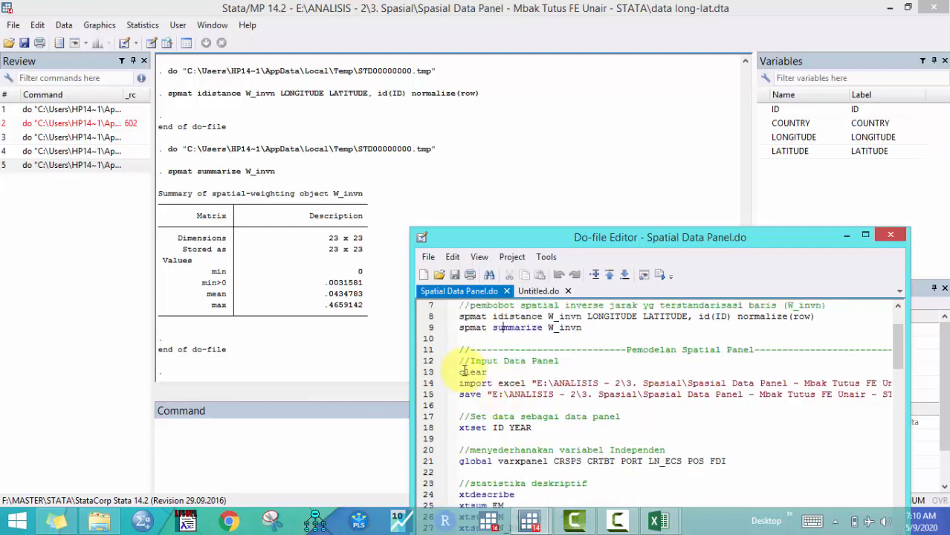
{"action": "left_click", "coordinate": [431, 376]}
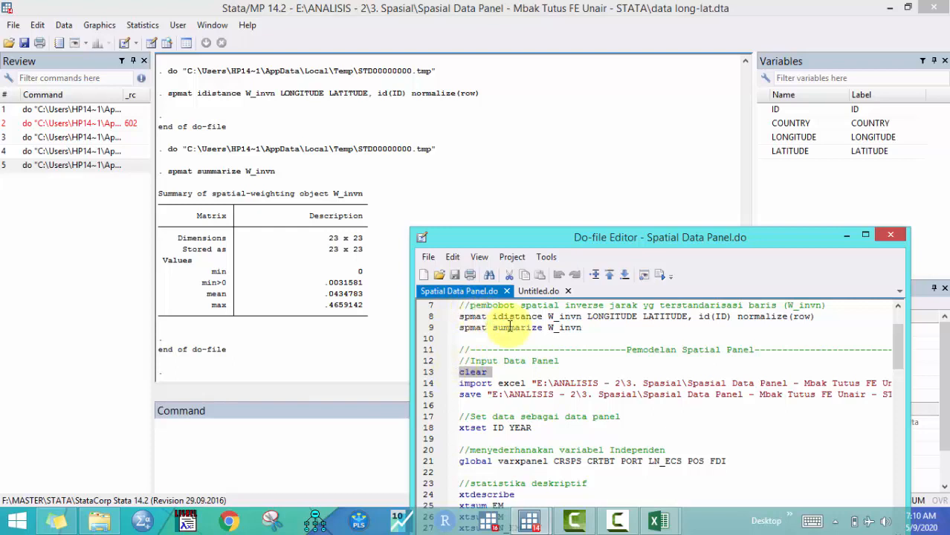
{"action": "left_click_drag", "start_coordinate": [548, 328], "coordinate": [582, 328]}
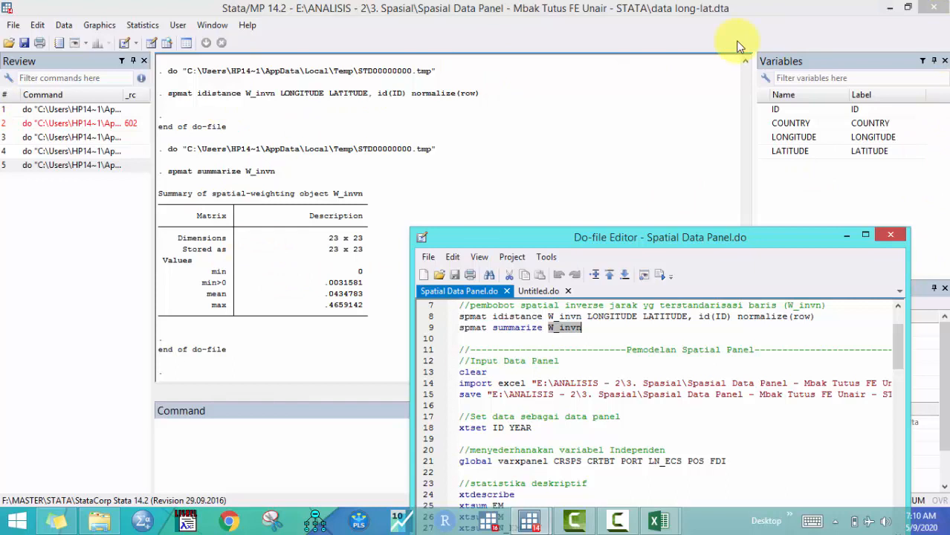
{"action": "left_click", "coordinate": [587, 305]}
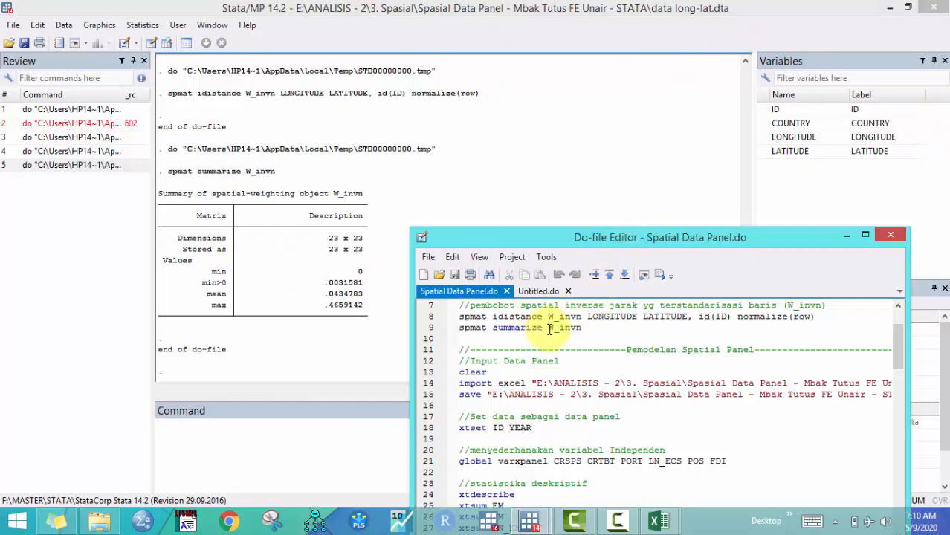
{"action": "left_click_drag", "start_coordinate": [551, 329], "coordinate": [582, 327]}
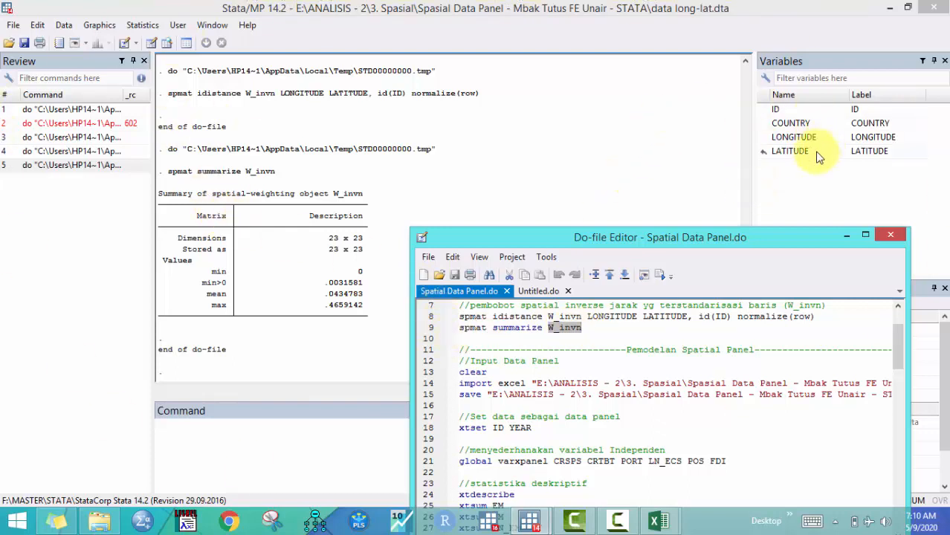
Try to run the import excel line of the do-file on its own
{"action": "left_click", "coordinate": [433, 374]}
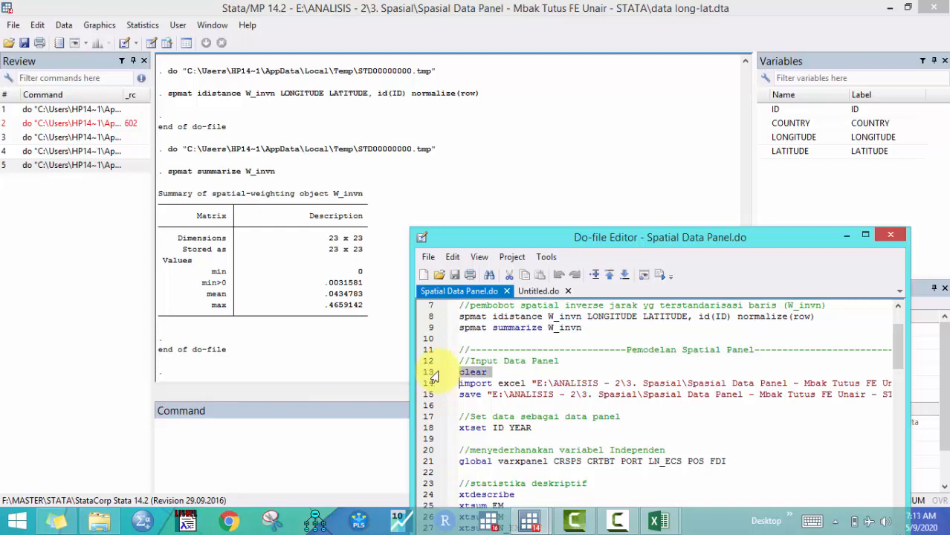
{"action": "left_click", "coordinate": [432, 384]}
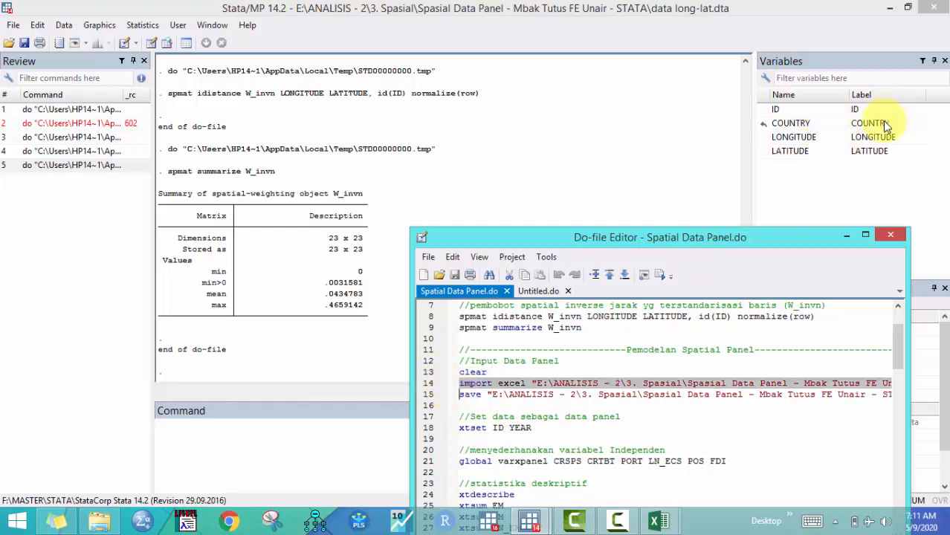
{"action": "left_click", "coordinate": [660, 276]}
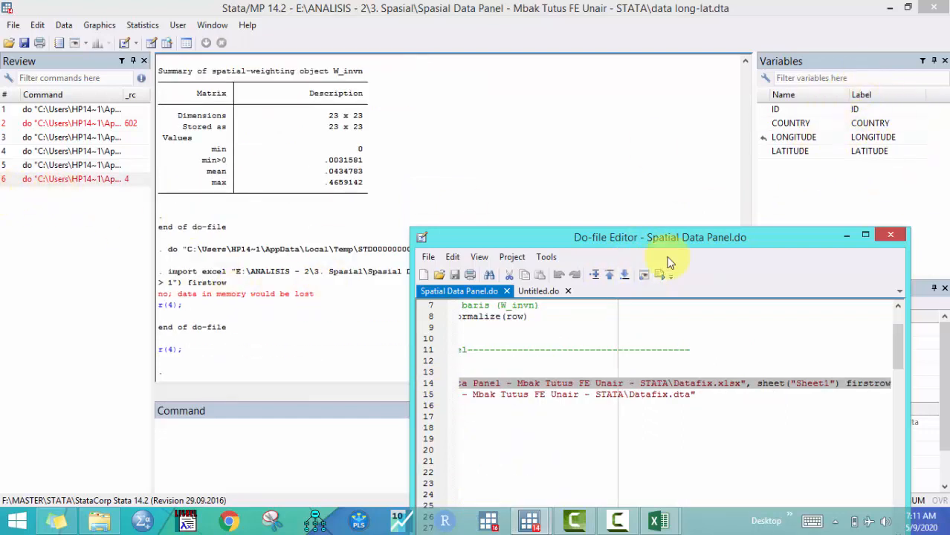
Run the clear line of the do-file to empty the data in memory
{"action": "left_click", "coordinate": [440, 387]}
{"action": "left_click", "coordinate": [439, 374]}
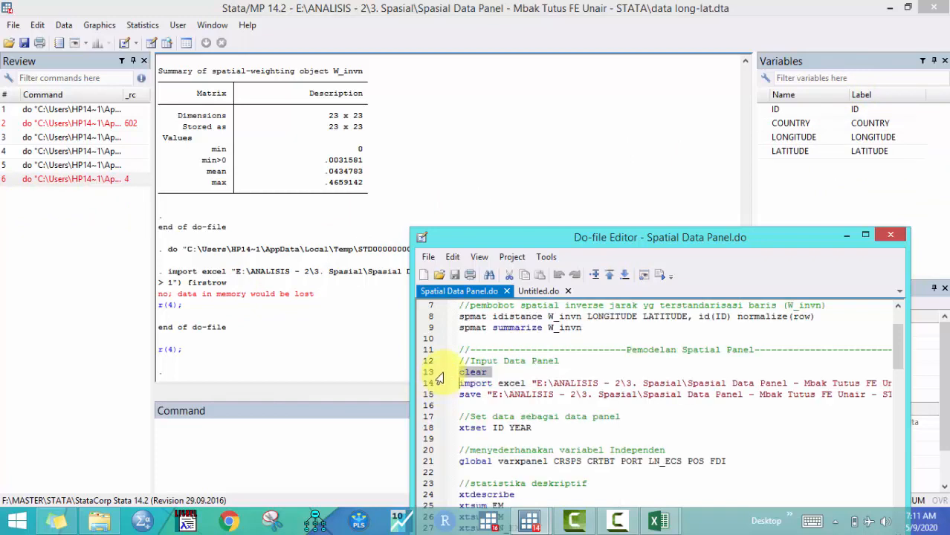
{"action": "left_click", "coordinate": [657, 274]}
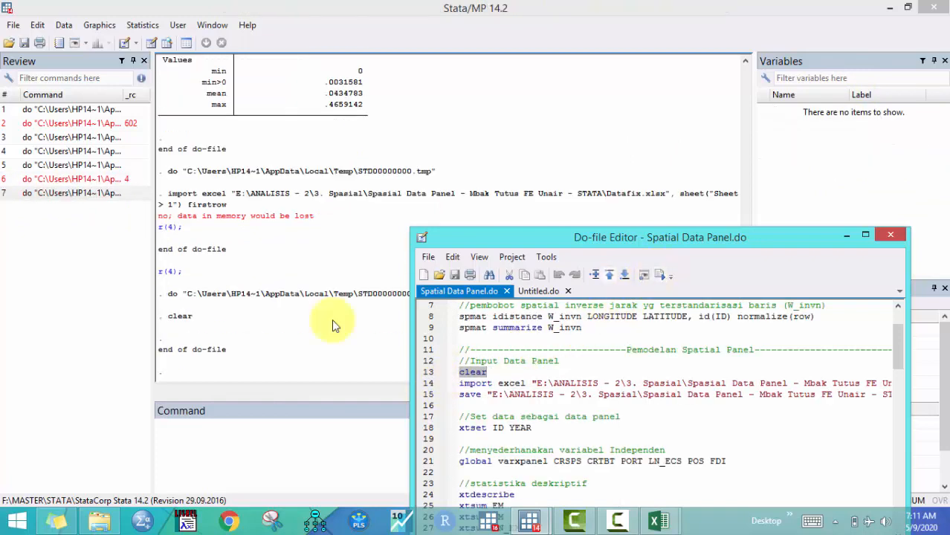
Run the import excel line to load Datafix.xlsx, Sheet1, with the first row as variable names
{"action": "left_click", "coordinate": [437, 386]}
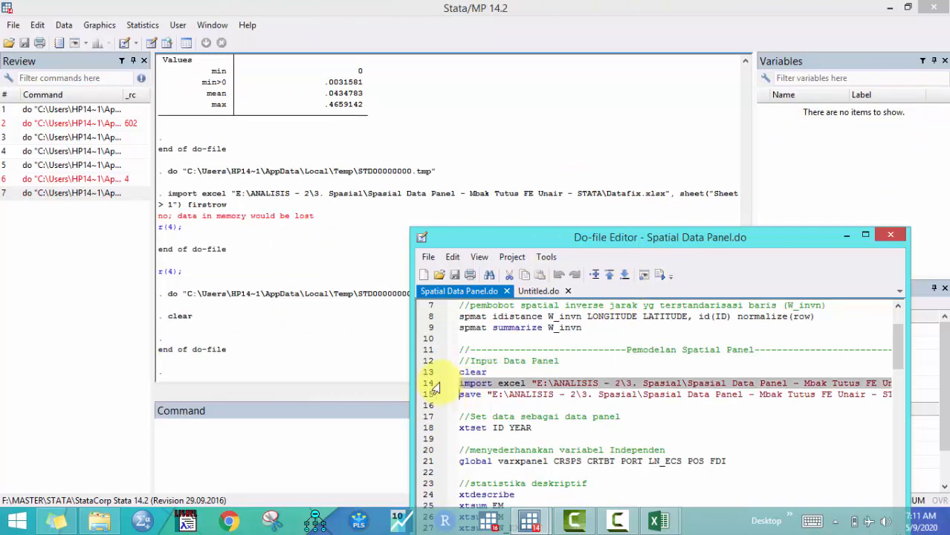
{"action": "left_click", "coordinate": [514, 384]}
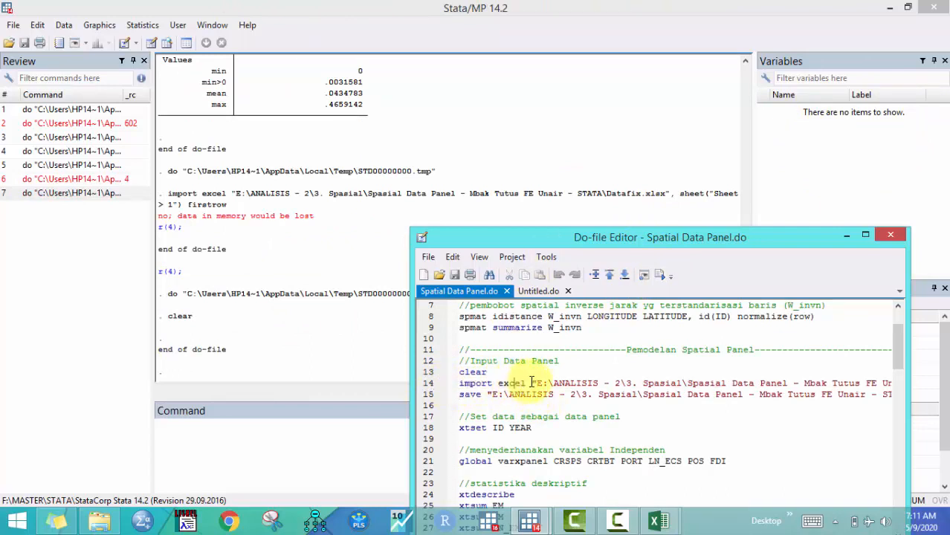
{"action": "left_click", "coordinate": [438, 386]}
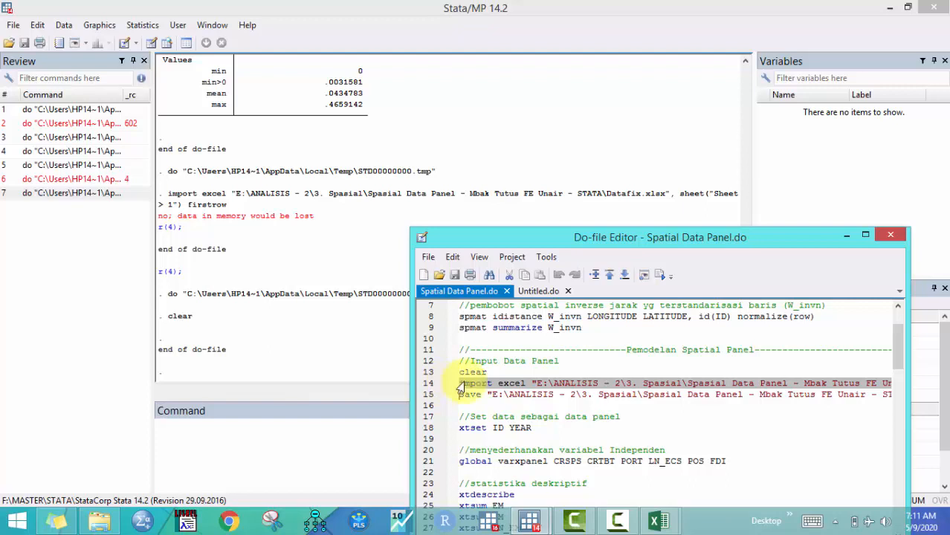
{"action": "left_click", "coordinate": [661, 275]}
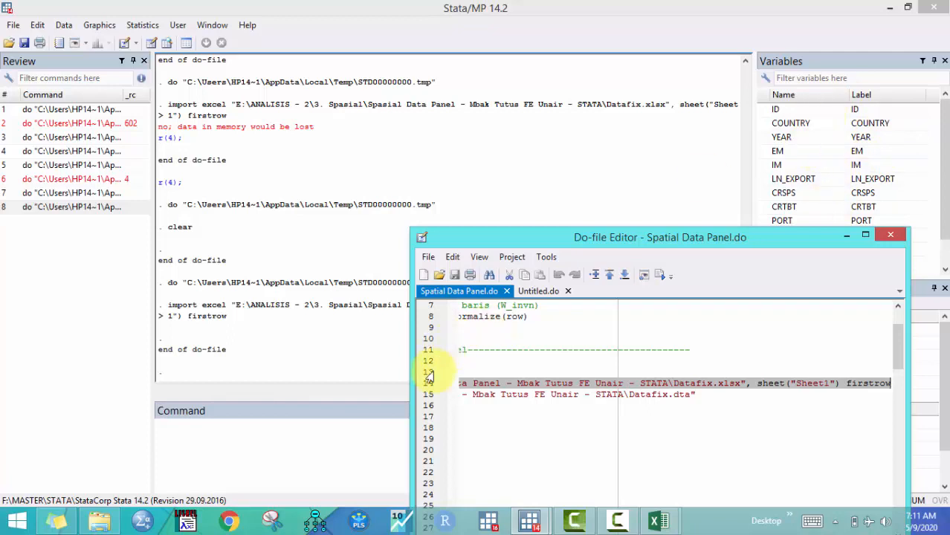
Try to run the save line writing Datafix.dta
{"action": "left_click", "coordinate": [435, 401]}
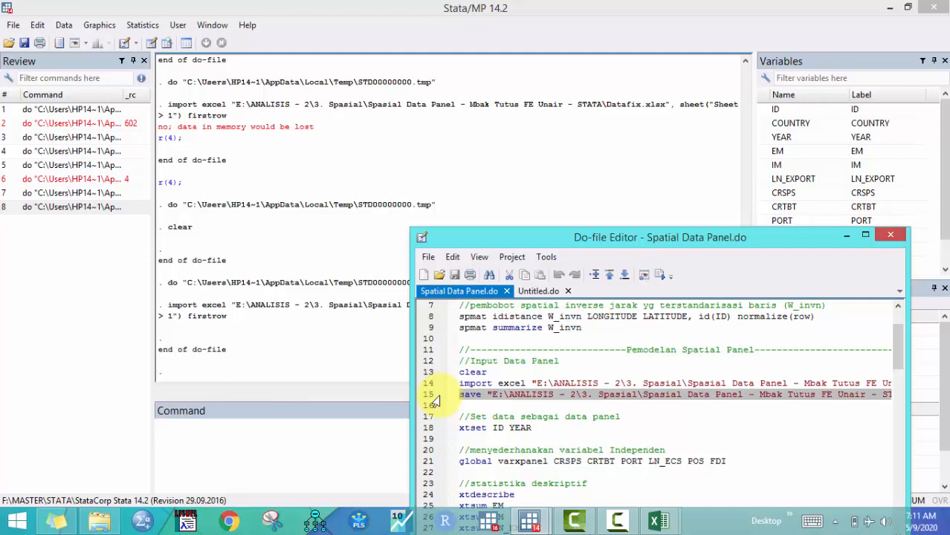
{"action": "left_click", "coordinate": [659, 275]}
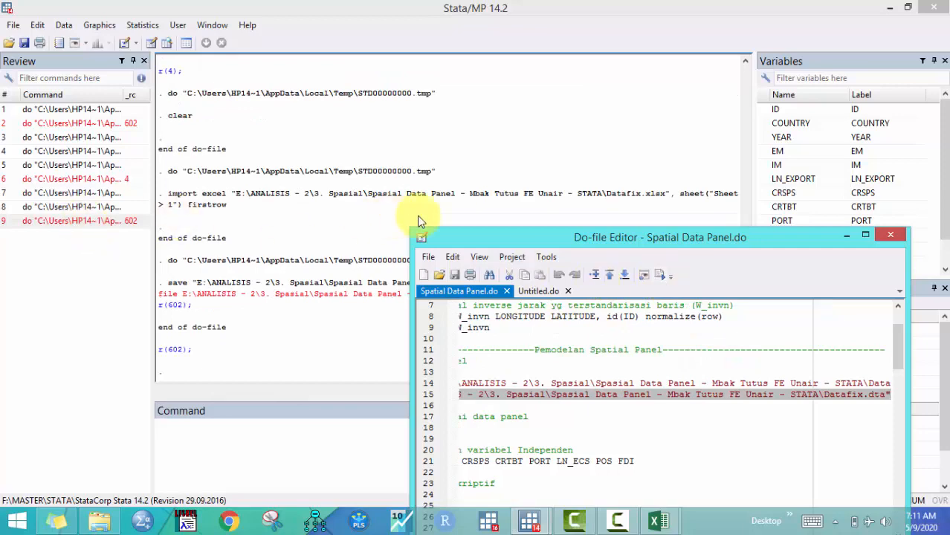
Switch to File Explorer and delete the existing Datafix.dta from the project folder
{"action": "left_click_drag", "start_coordinate": [465, 232], "coordinate": [434, 351]}
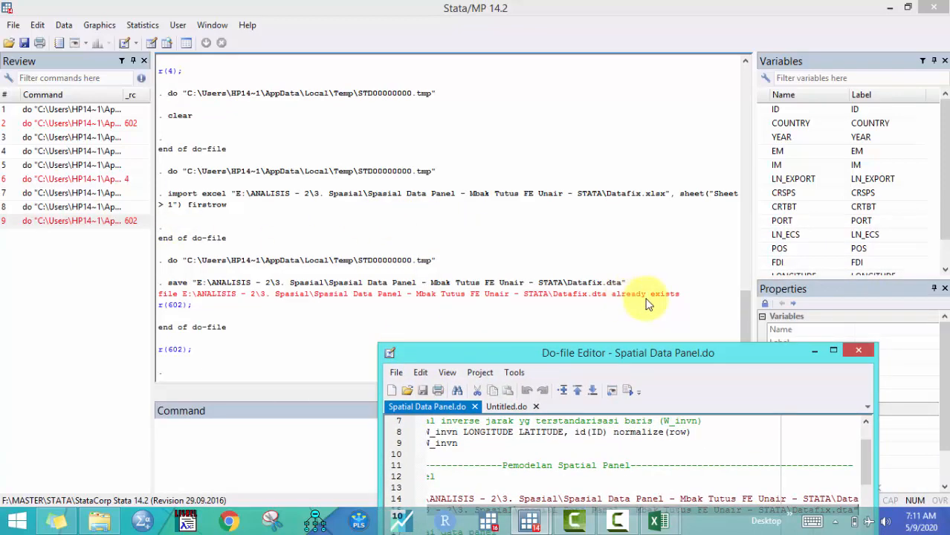
{"action": "left_click_drag", "start_coordinate": [628, 353], "coordinate": [625, 311]}
{"action": "left_click", "coordinate": [100, 521]}
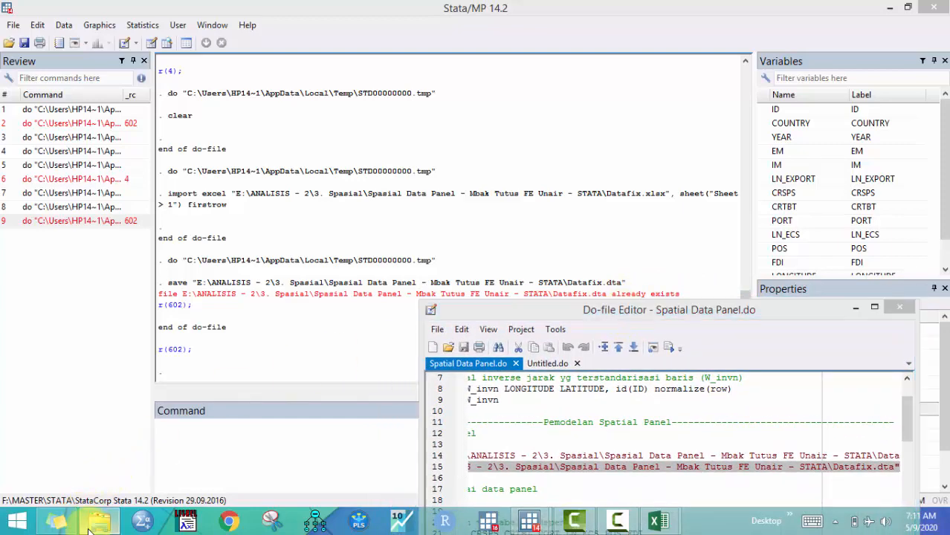
{"action": "left_click", "coordinate": [167, 202]}
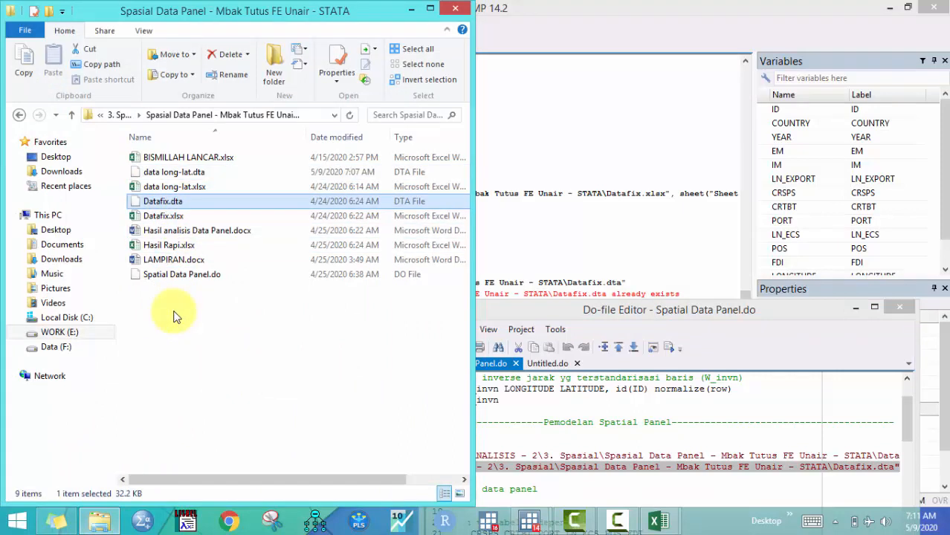
{"action": "key", "text": "Delete"}
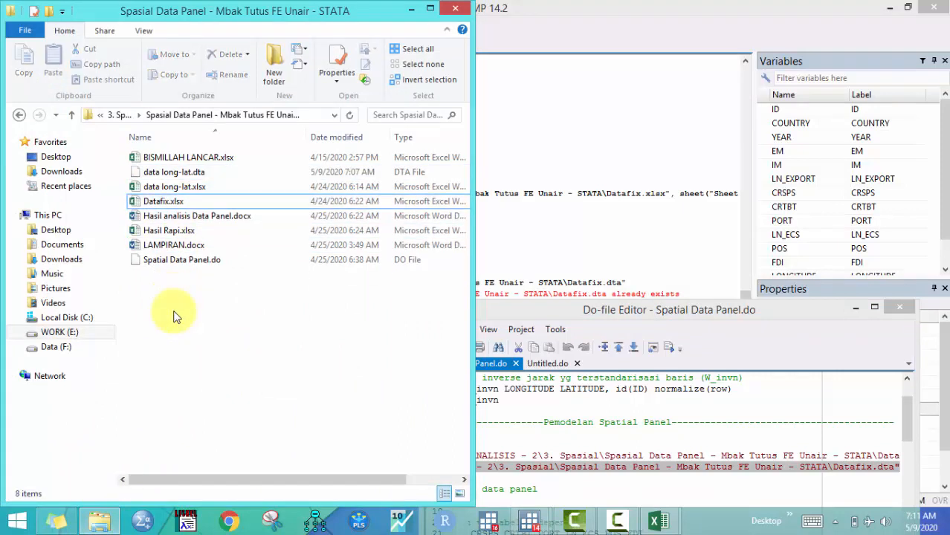
{"action": "left_click", "coordinate": [411, 8]}
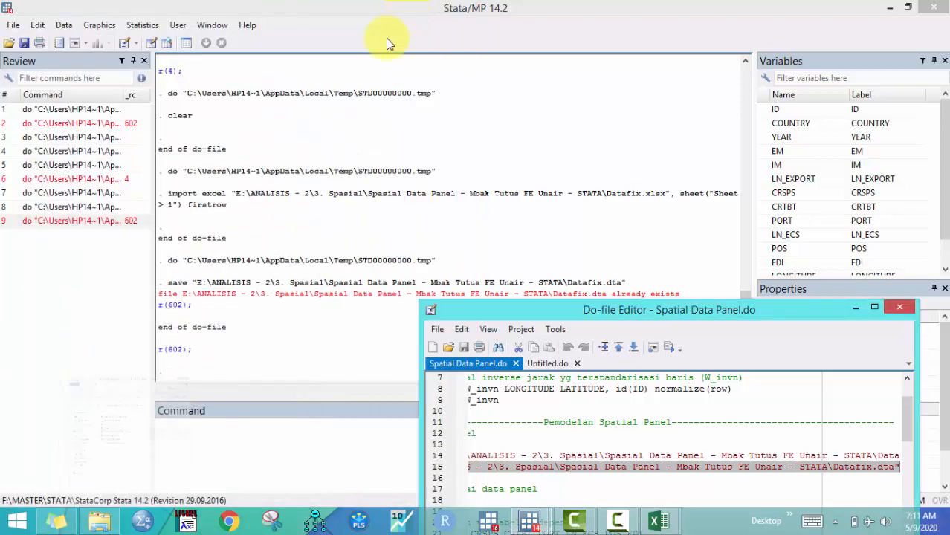
Run the save line again to write Datafix.dta and check the new file in the project folder
{"action": "left_click", "coordinate": [449, 470]}
{"action": "left_click", "coordinate": [670, 347]}
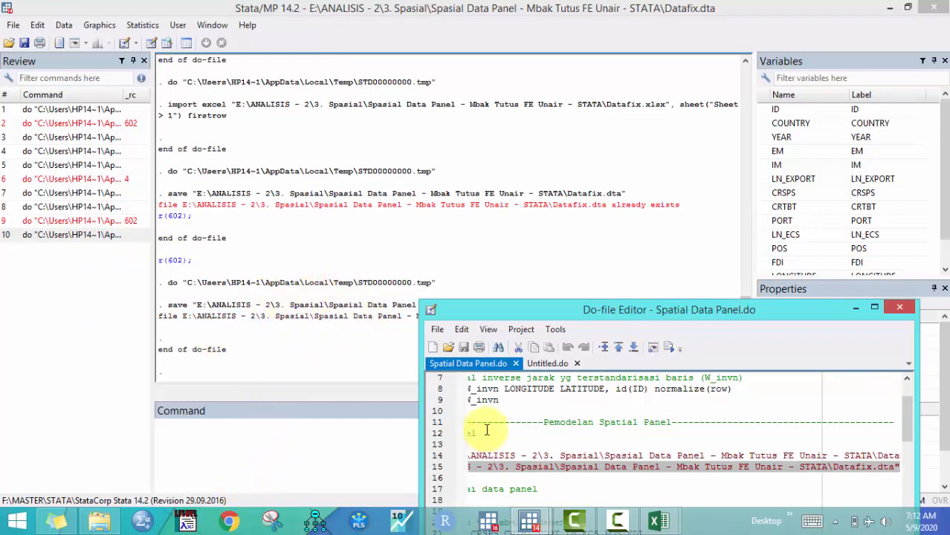
{"action": "left_click", "coordinate": [99, 521]}
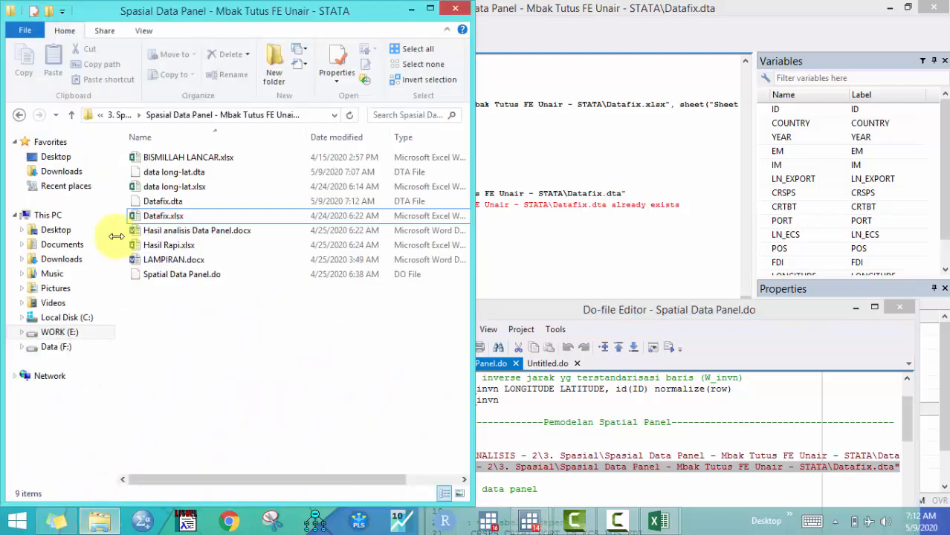
{"action": "left_click", "coordinate": [178, 205]}
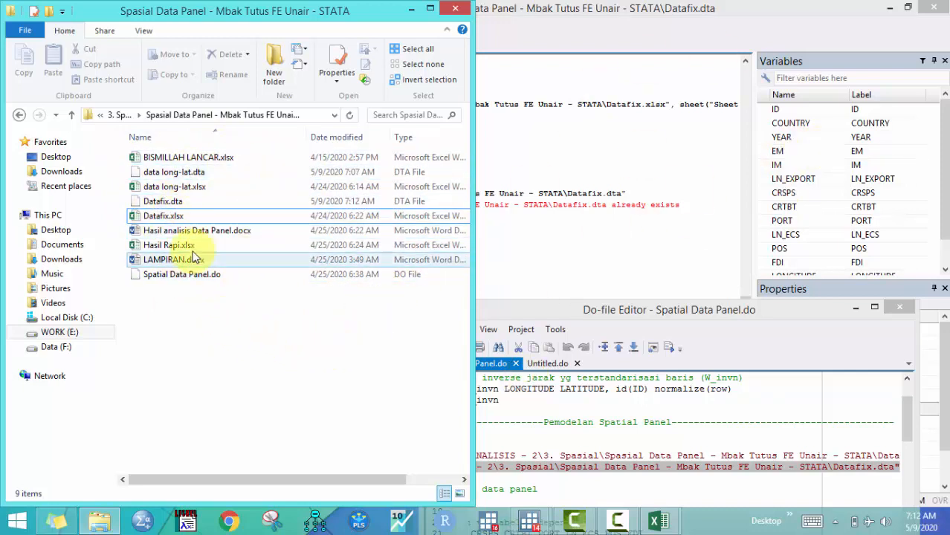
{"action": "left_click", "coordinate": [412, 9]}
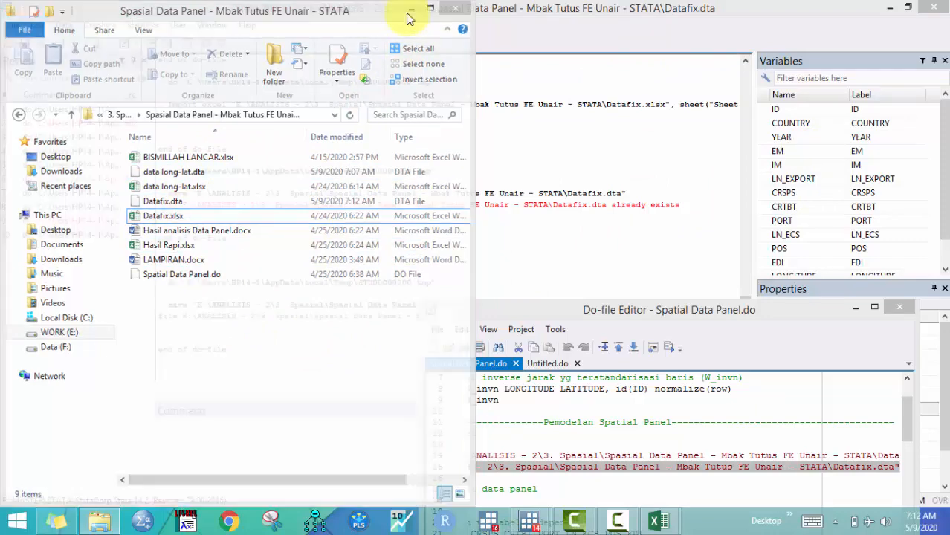
Run the xtset ID YEAR line to declare the data as a panel
{"action": "left_click", "coordinate": [443, 472]}
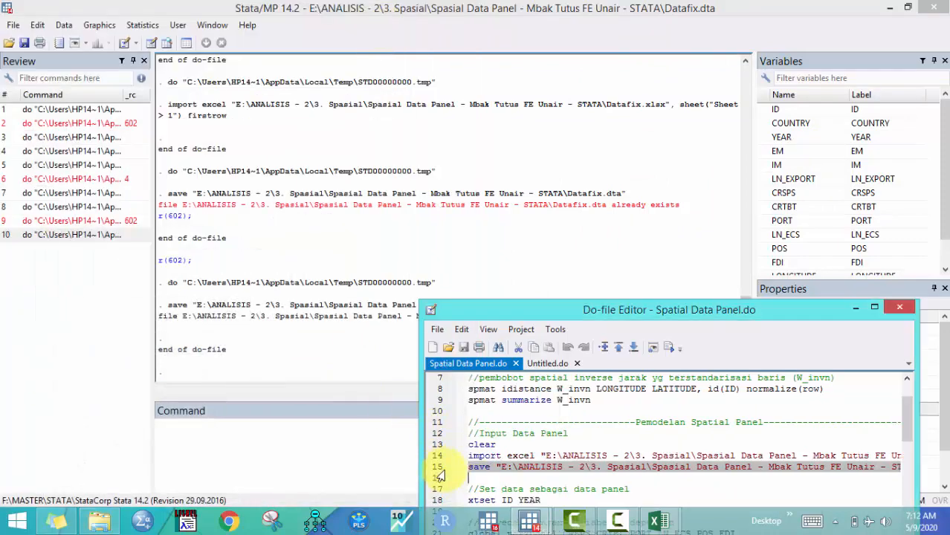
{"action": "scroll", "coordinate": [528, 458], "scroll_direction": "down", "scroll_amount": 1}
{"action": "left_click_drag", "start_coordinate": [574, 305], "coordinate": [573, 223]}
{"action": "left_click", "coordinate": [442, 381]}
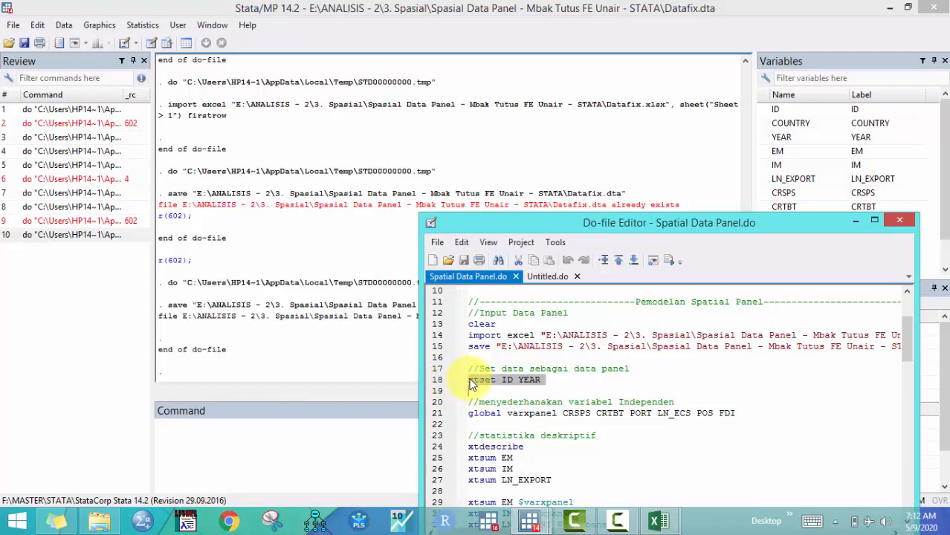
{"action": "left_click", "coordinate": [469, 380]}
{"action": "left_click_drag", "start_coordinate": [469, 380], "coordinate": [517, 380]}
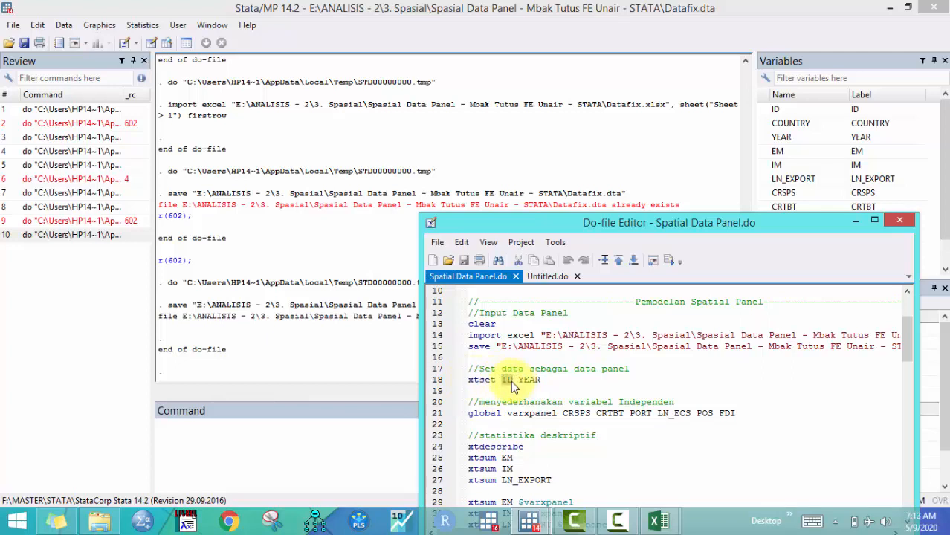
{"action": "left_click_drag", "start_coordinate": [519, 380], "coordinate": [543, 390]}
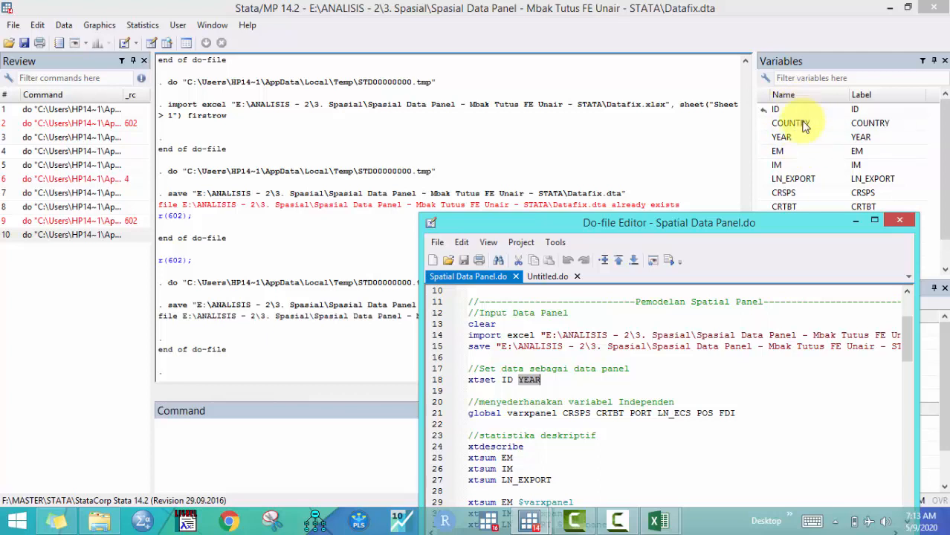
{"action": "left_click", "coordinate": [442, 380]}
{"action": "left_click", "coordinate": [669, 259]}
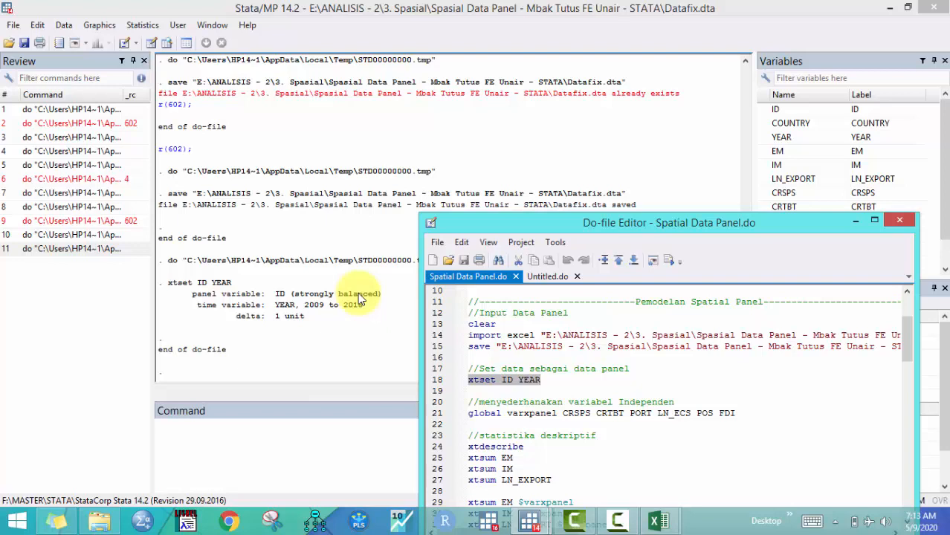
Run the global varxpanel line that defines CRSPS CRTBT PORT LN_ECS POS FDI as the independent variable list
{"action": "left_click", "coordinate": [447, 414]}
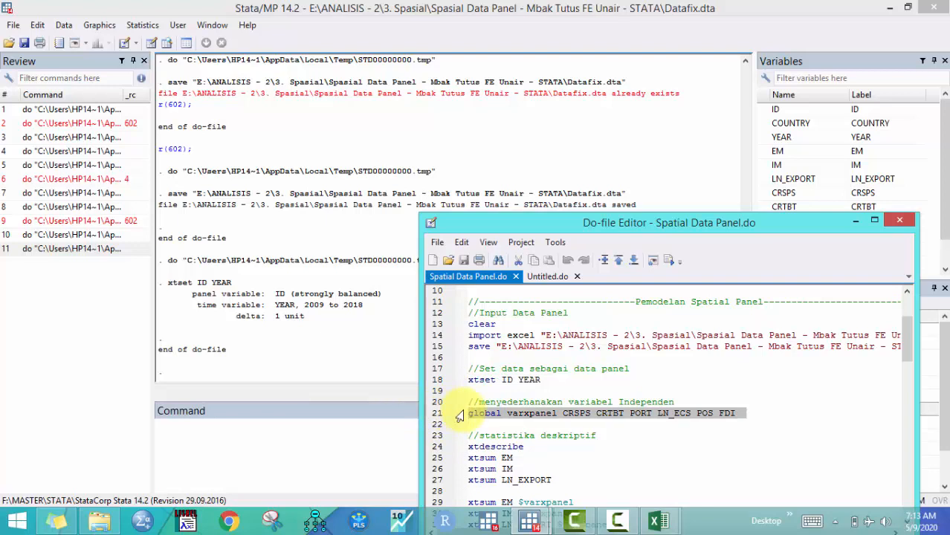
{"action": "left_click", "coordinate": [468, 414]}
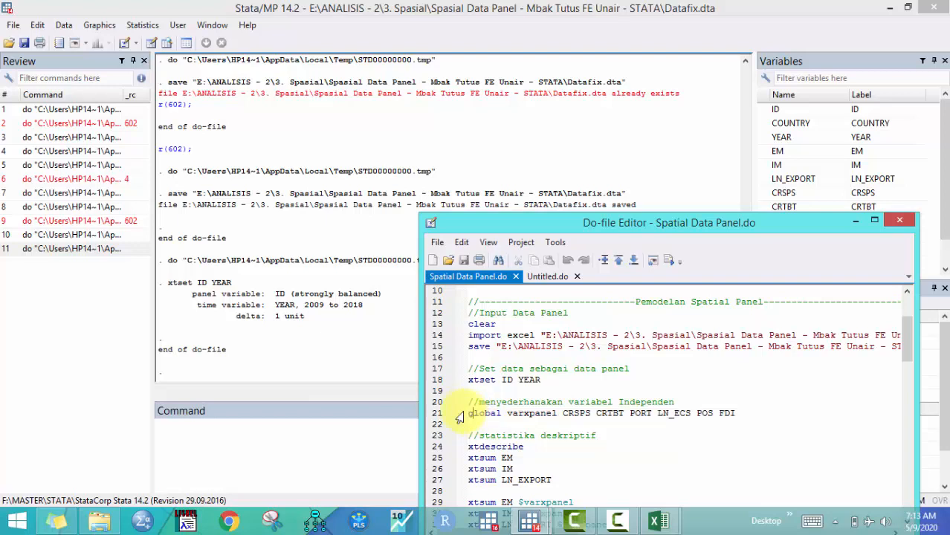
{"action": "left_click_drag", "start_coordinate": [508, 414], "coordinate": [557, 414]}
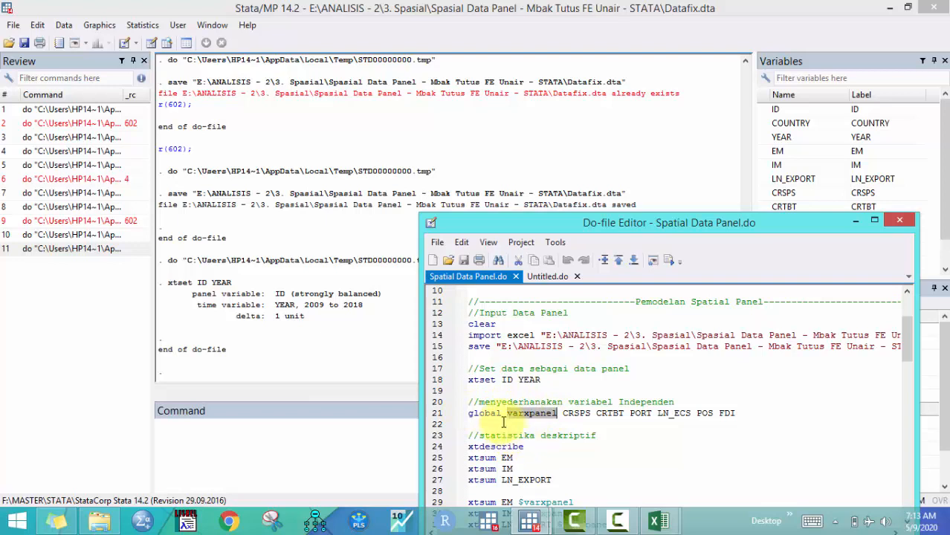
{"action": "left_click", "coordinate": [467, 415]}
{"action": "left_click", "coordinate": [469, 414]}
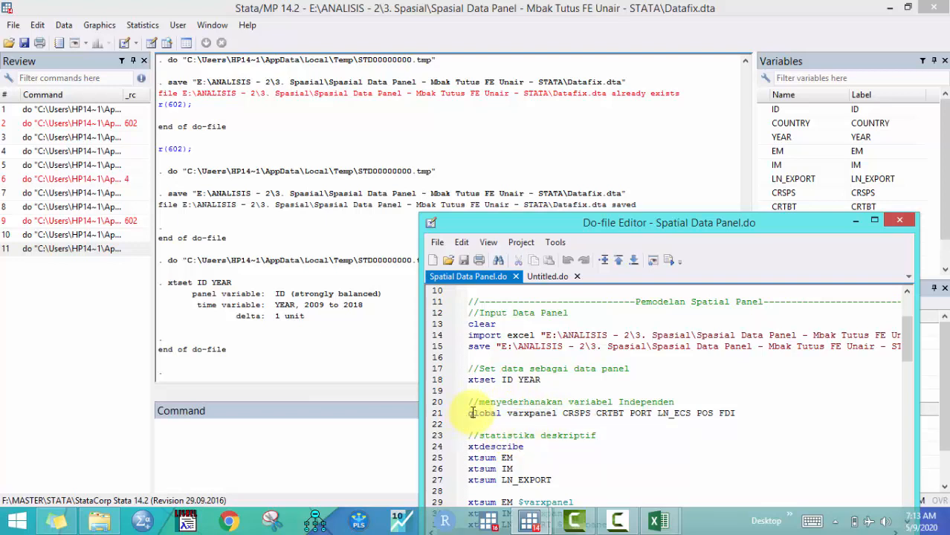
{"action": "left_click", "coordinate": [467, 414]}
{"action": "double_click", "coordinate": [479, 413]}
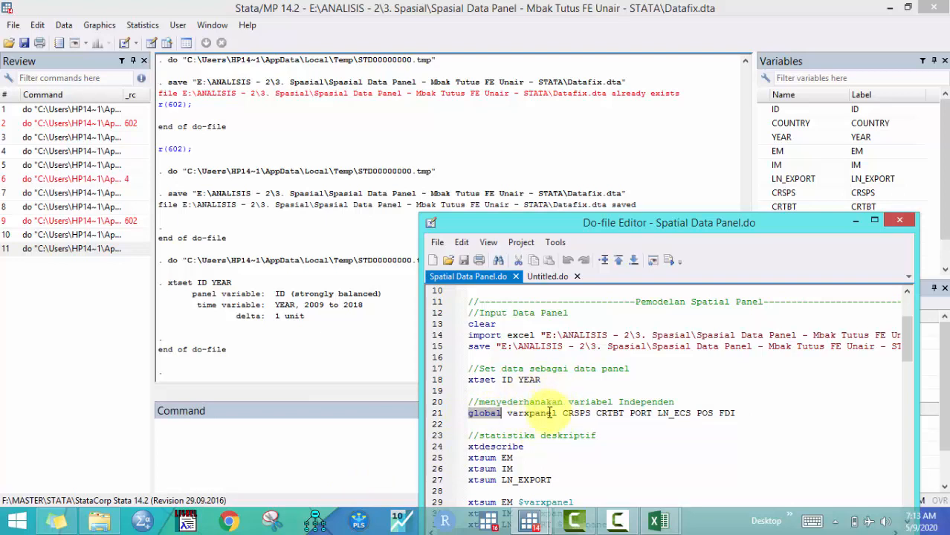
{"action": "double_click", "coordinate": [531, 413]}
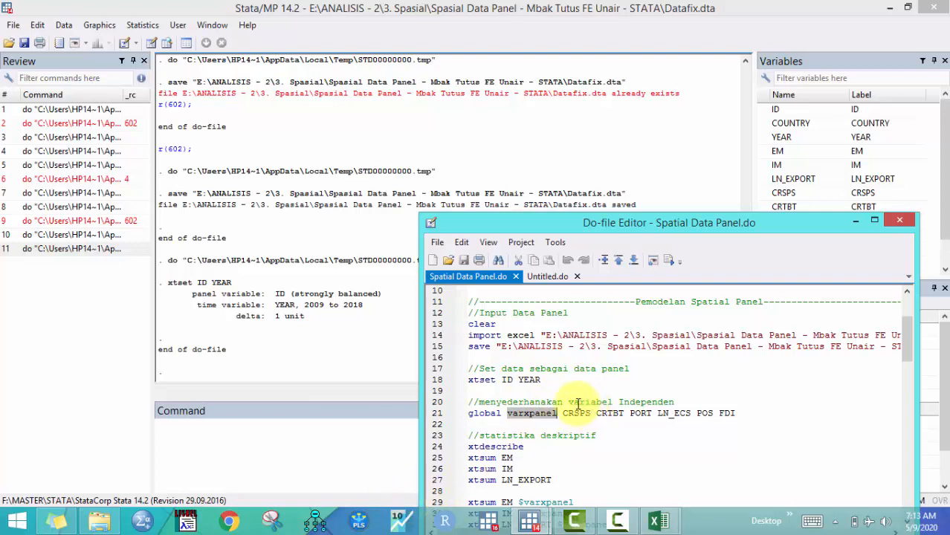
{"action": "left_click_drag", "start_coordinate": [563, 414], "coordinate": [744, 413]}
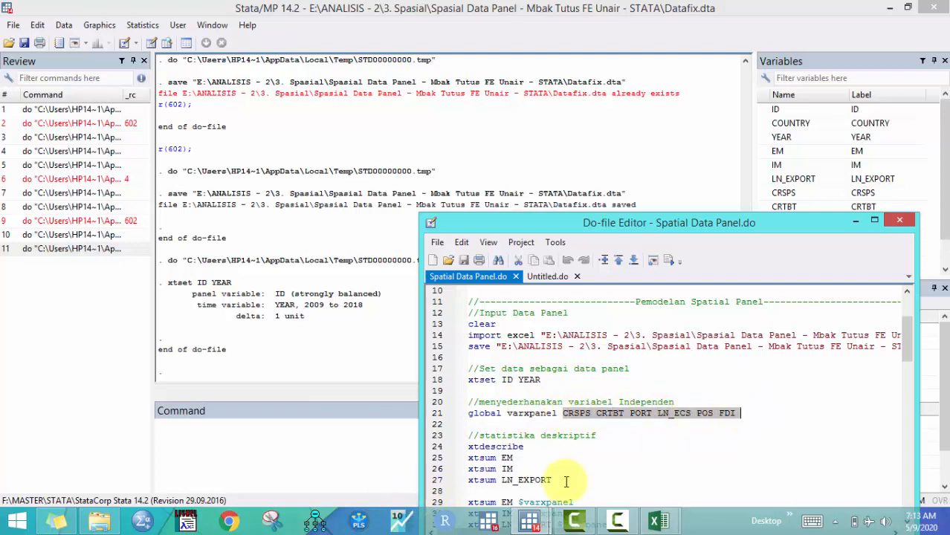
{"action": "left_click", "coordinate": [450, 414]}
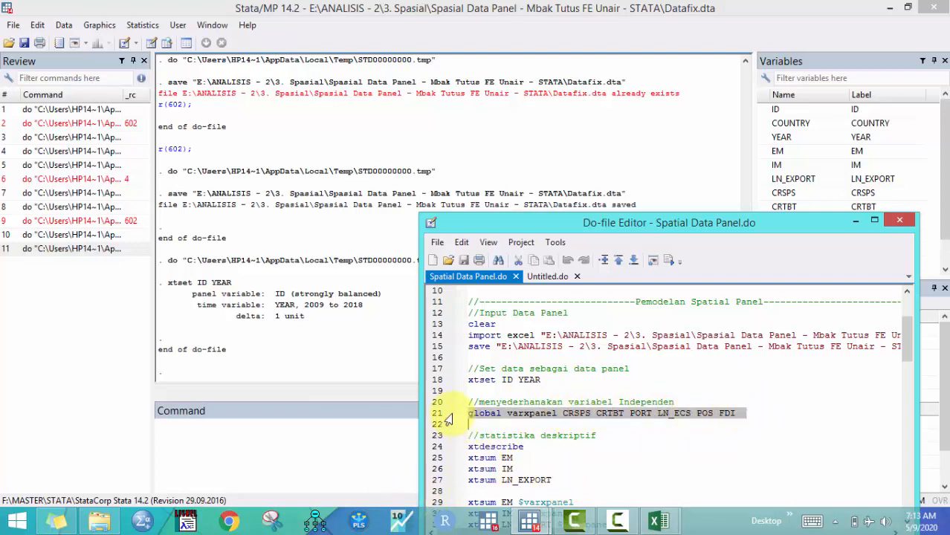
{"action": "left_click", "coordinate": [672, 262]}
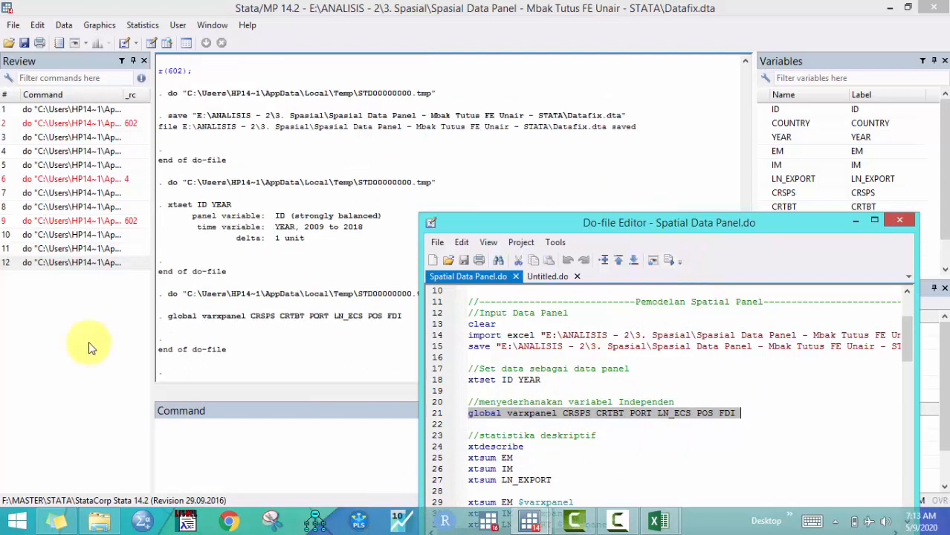
Run the xtdescribe line to describe the panel structure
{"action": "scroll", "coordinate": [509, 419], "scroll_direction": "down", "scroll_amount": 2}
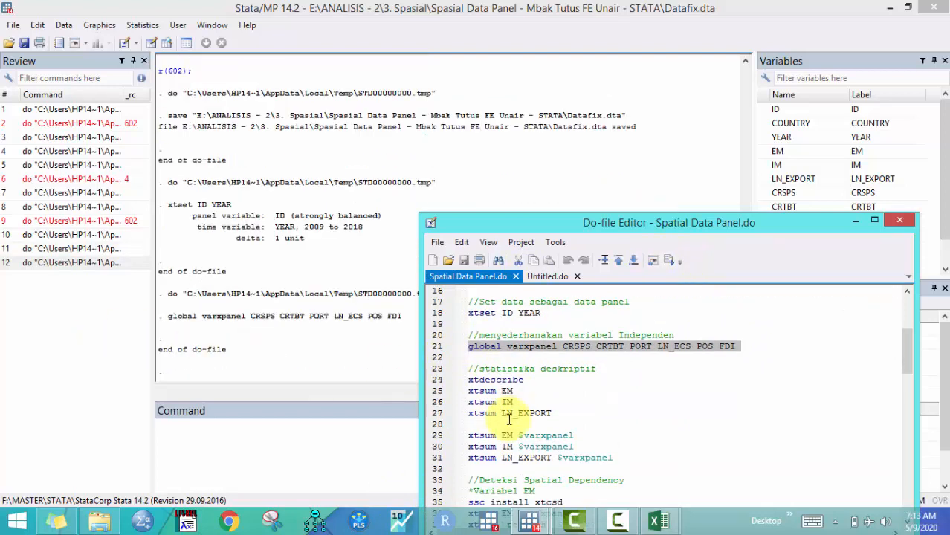
{"action": "scroll", "coordinate": [509, 418], "scroll_direction": "down", "scroll_amount": 1}
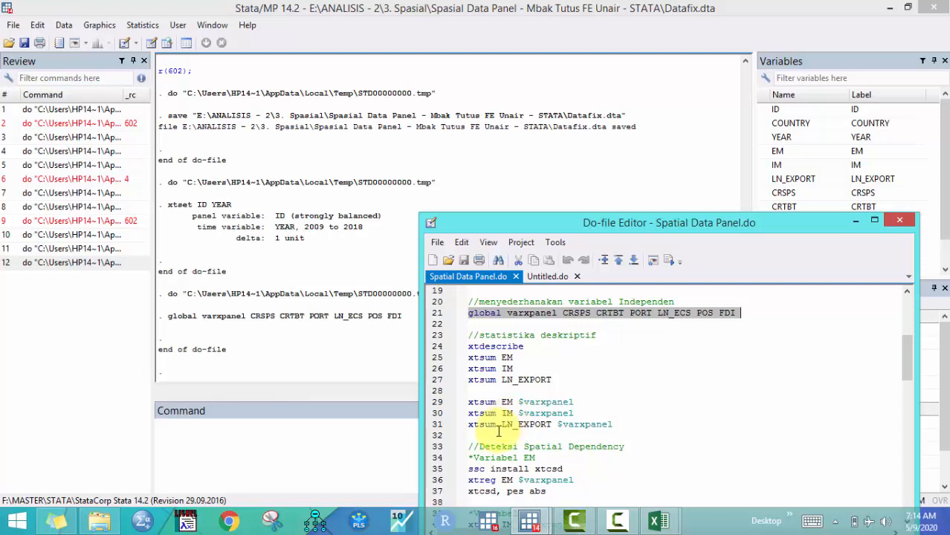
{"action": "left_click", "coordinate": [449, 348]}
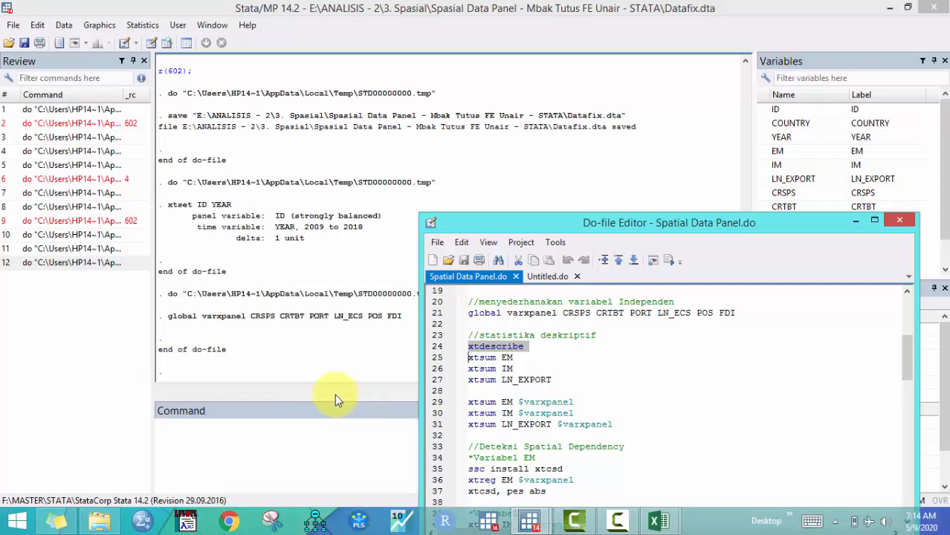
{"action": "left_click", "coordinate": [671, 261]}
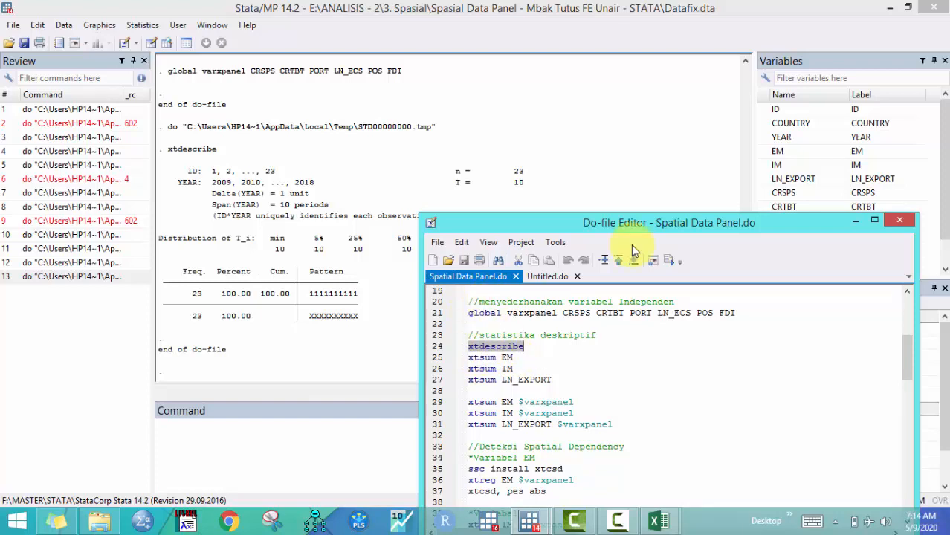
Run the xtsum EM line to get panel summary statistics for EM
{"action": "left_click_drag", "start_coordinate": [470, 223], "coordinate": [510, 303]}
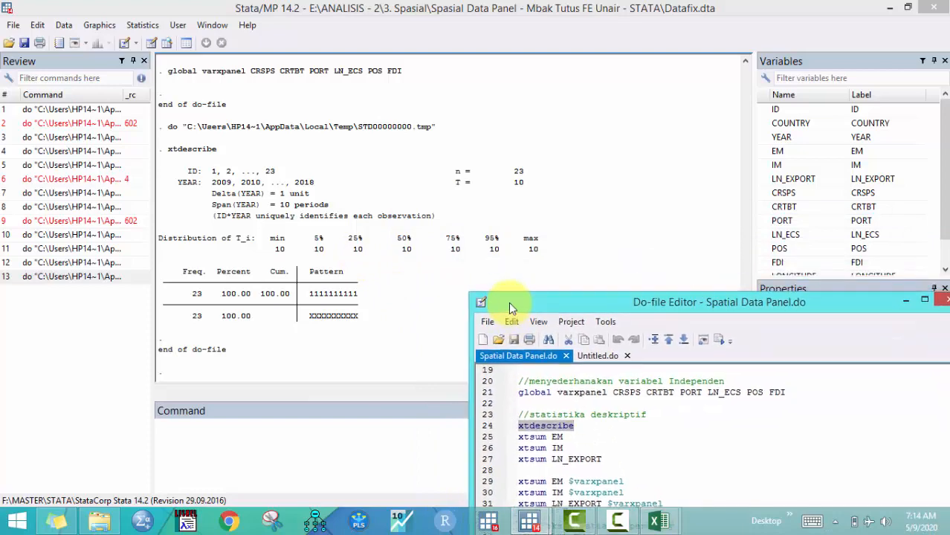
{"action": "left_click_drag", "start_coordinate": [509, 301], "coordinate": [438, 167]}
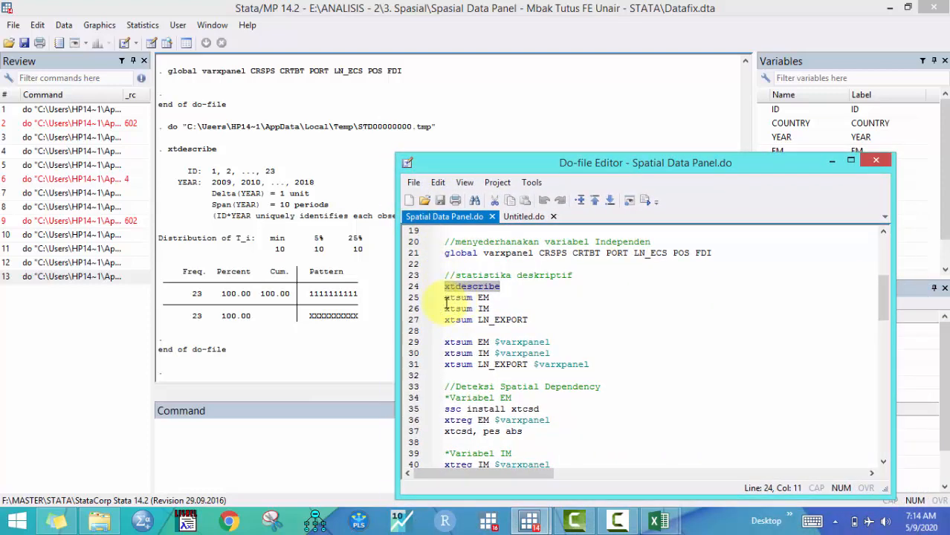
{"action": "left_click_drag", "start_coordinate": [445, 297], "coordinate": [489, 301]}
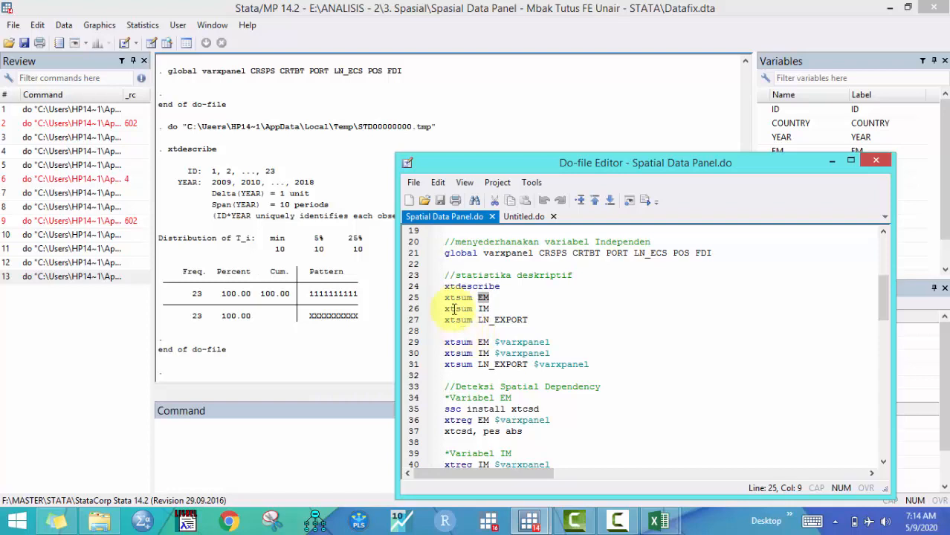
{"action": "left_click", "coordinate": [421, 300]}
{"action": "left_click_drag", "start_coordinate": [421, 304], "coordinate": [427, 324]}
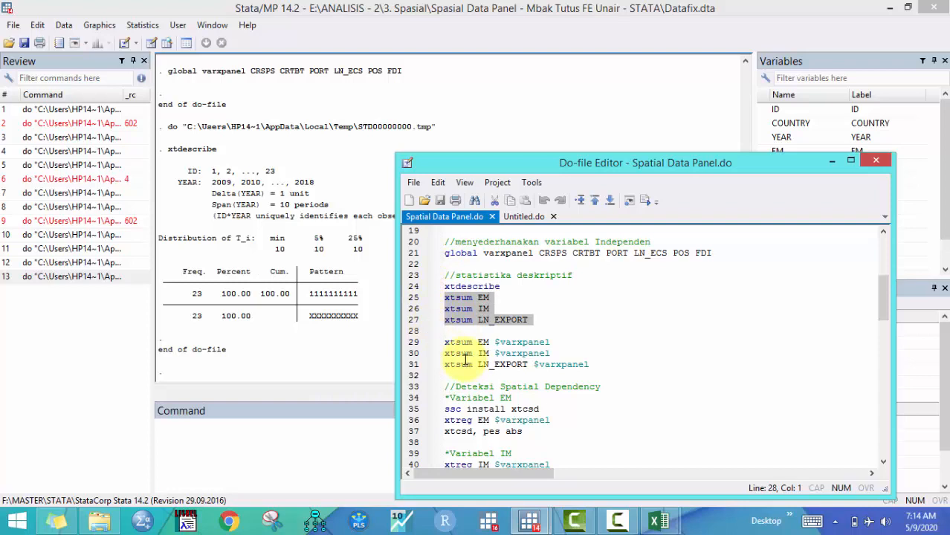
{"action": "left_click", "coordinate": [509, 300]}
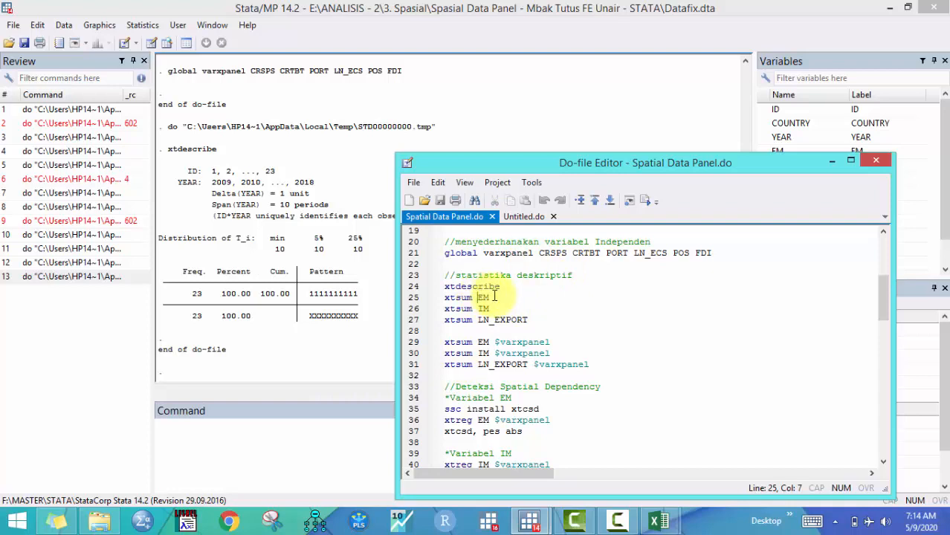
{"action": "left_click", "coordinate": [484, 309]}
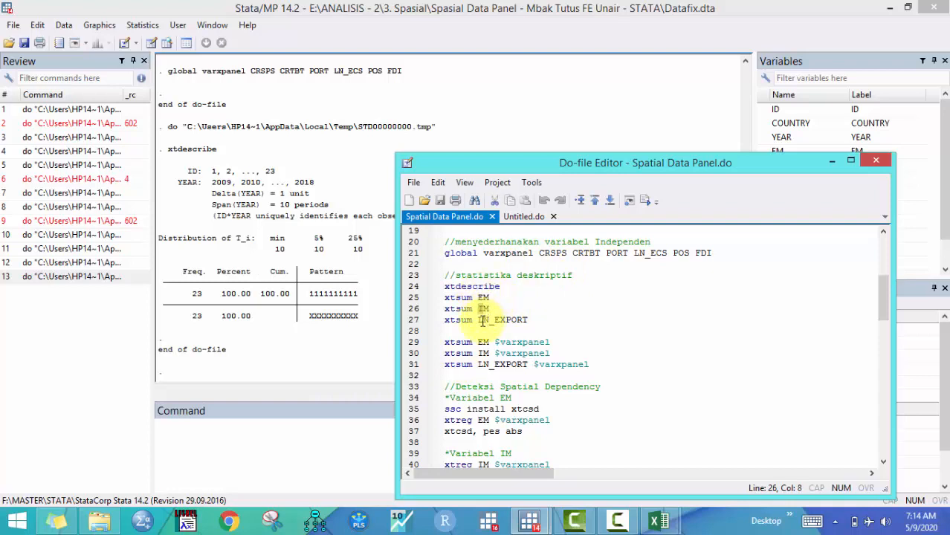
{"action": "left_click_drag", "start_coordinate": [479, 320], "coordinate": [529, 320]}
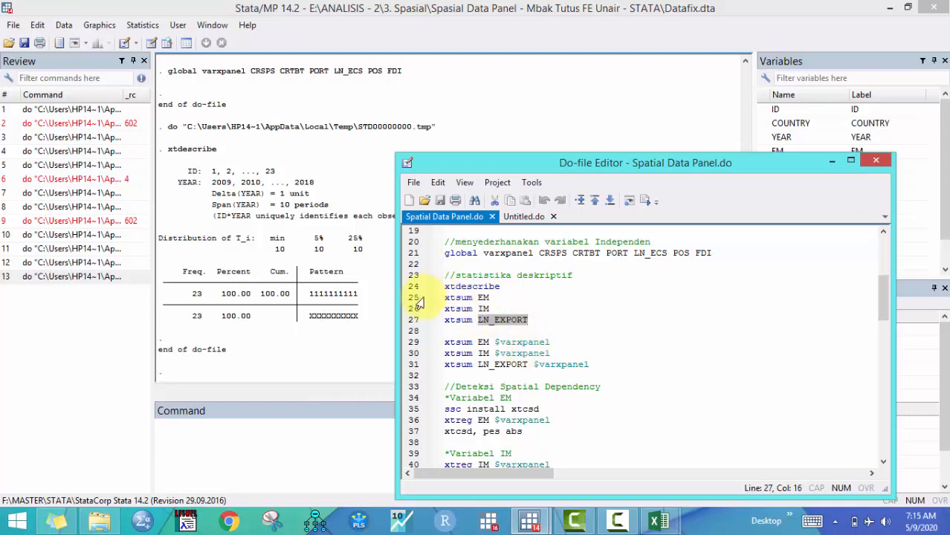
{"action": "left_click", "coordinate": [418, 298]}
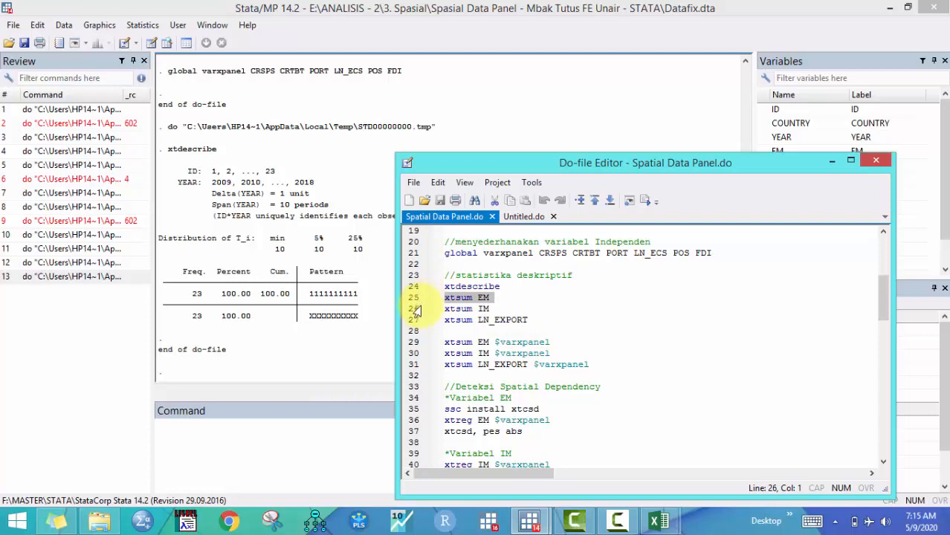
{"action": "left_click_drag", "start_coordinate": [420, 311], "coordinate": [421, 325]}
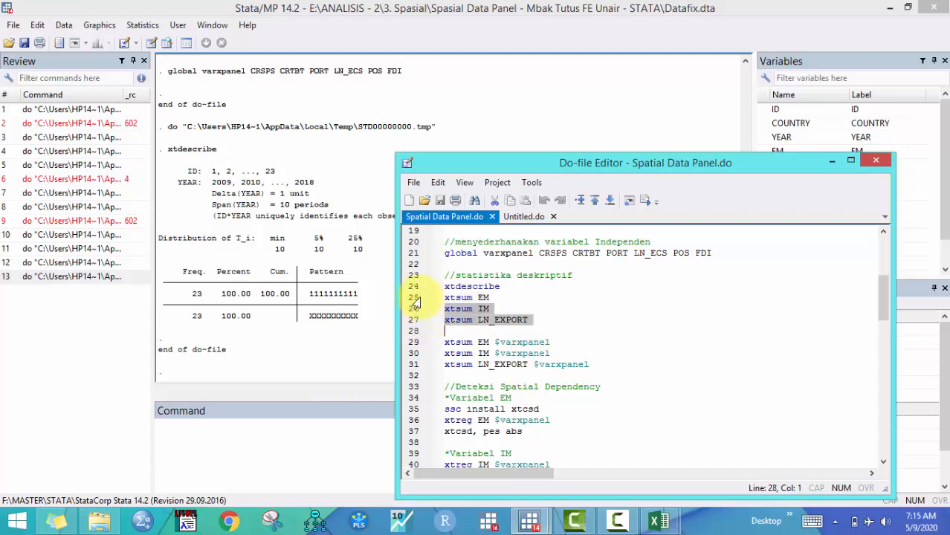
{"action": "left_click", "coordinate": [417, 298]}
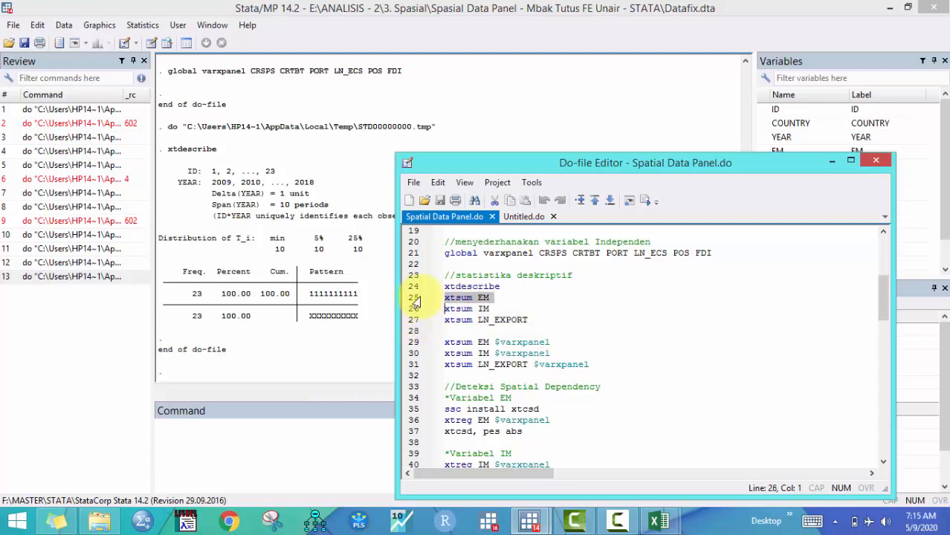
{"action": "left_click", "coordinate": [644, 202]}
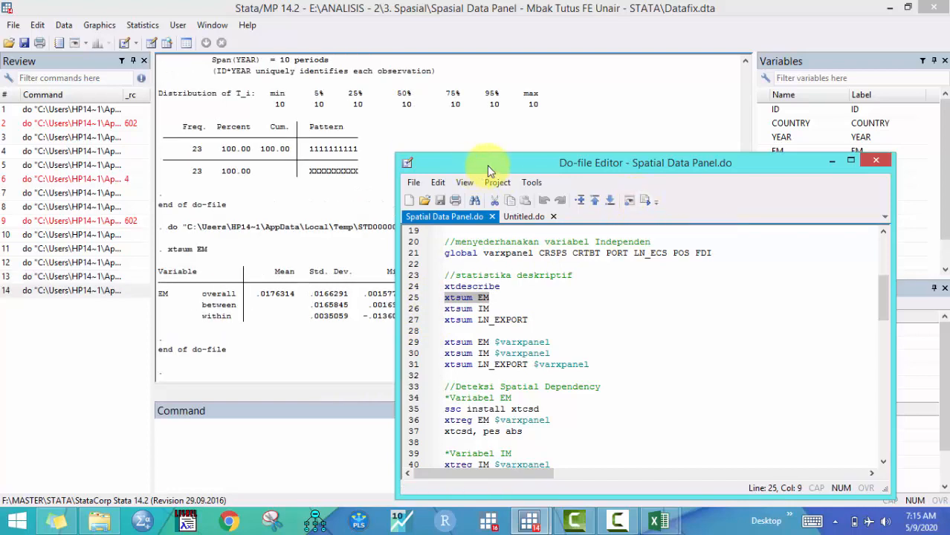
Run the xtsum IM and xtsum LN_EXPORT lines to summarise each variable
{"action": "left_click_drag", "start_coordinate": [487, 165], "coordinate": [718, 166]}
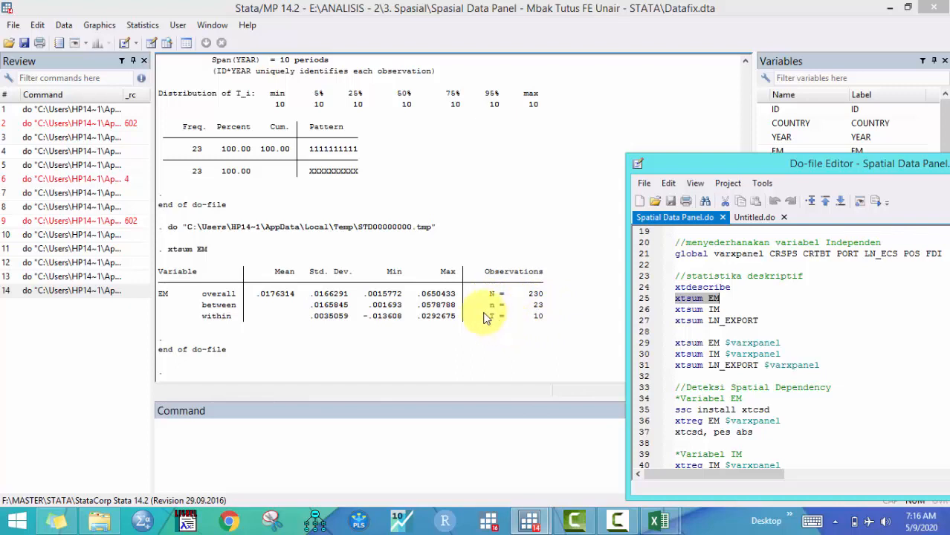
{"action": "left_click", "coordinate": [644, 310]}
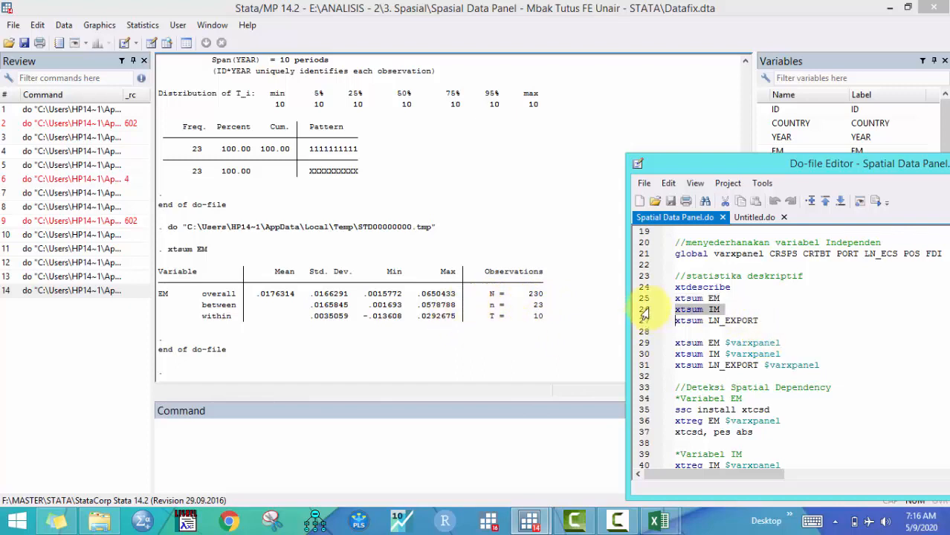
{"action": "left_click", "coordinate": [876, 202]}
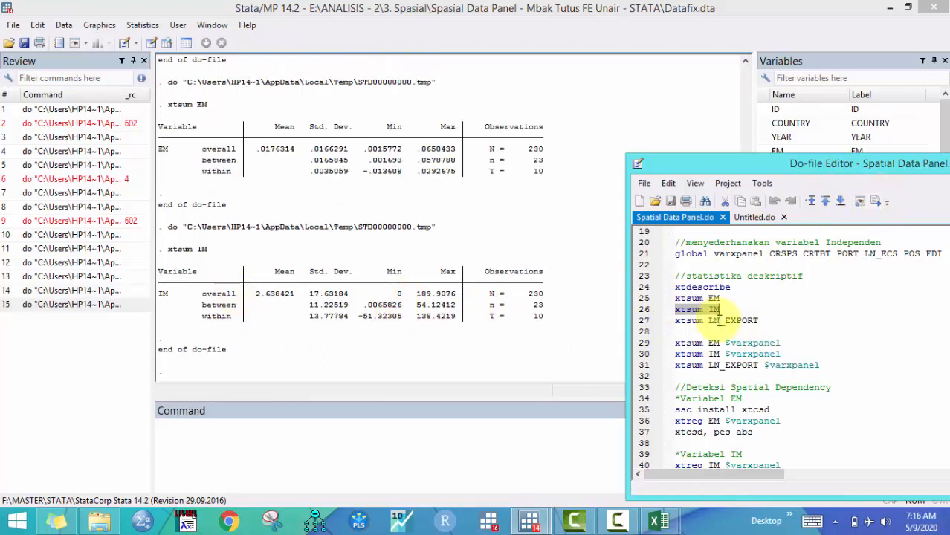
{"action": "left_click", "coordinate": [662, 321]}
{"action": "left_click", "coordinate": [876, 201]}
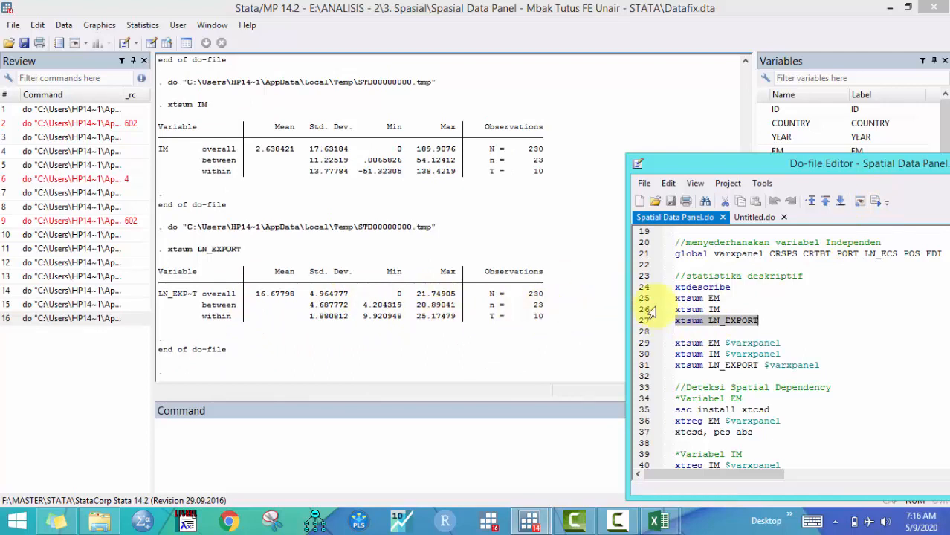
Run the xtsum EM $varxpanel line to summarise EM together with the independent variables, showing the full output
{"action": "scroll", "coordinate": [701, 323], "scroll_direction": "down", "scroll_amount": 1}
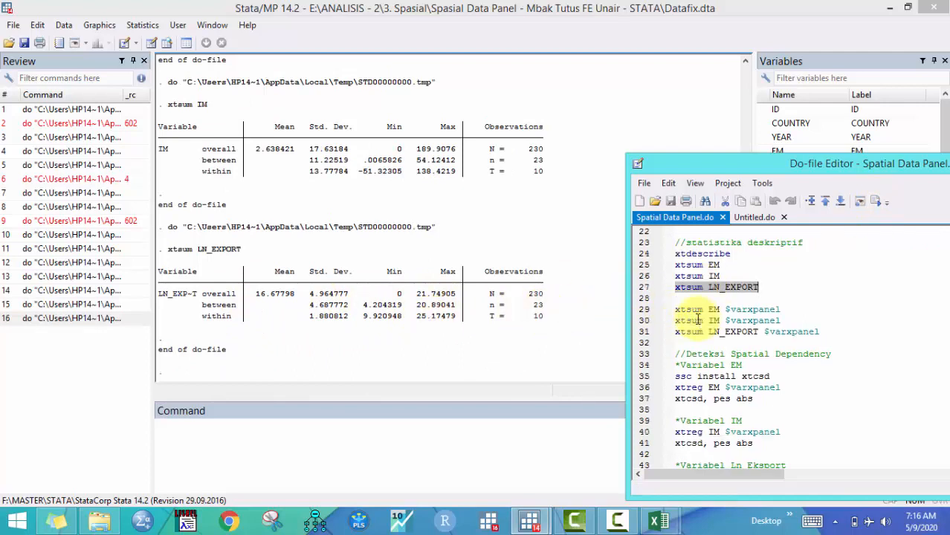
{"action": "left_click", "coordinate": [676, 310]}
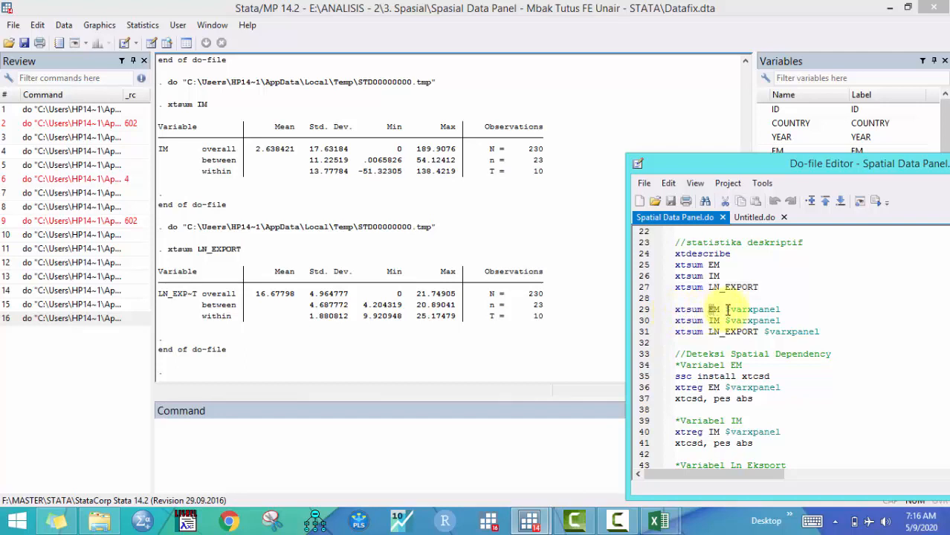
{"action": "left_click_drag", "start_coordinate": [723, 310], "coordinate": [809, 311]}
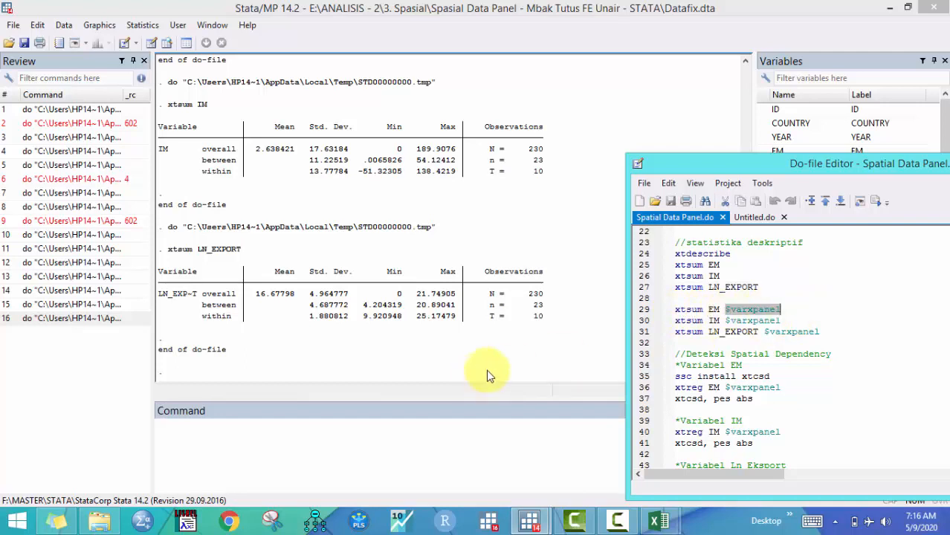
{"action": "left_click", "coordinate": [726, 309]}
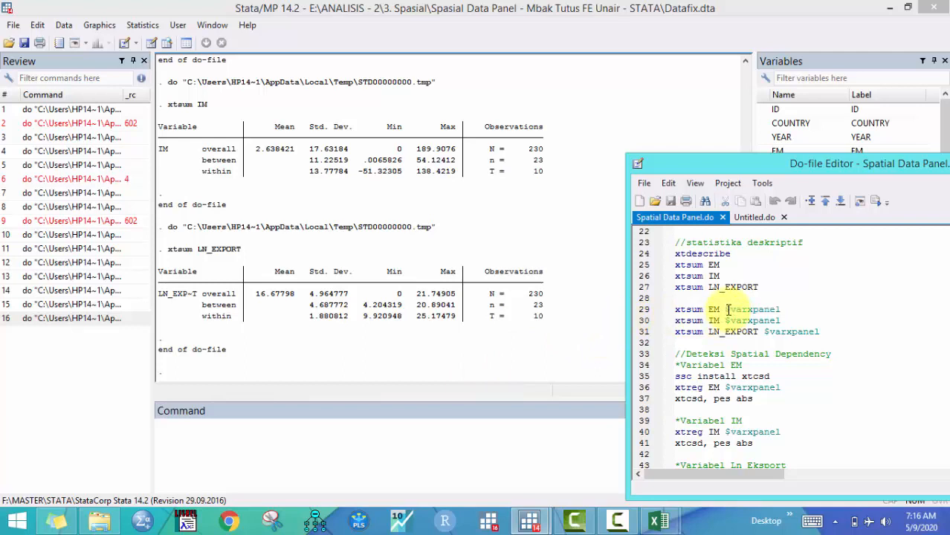
{"action": "left_click_drag", "start_coordinate": [716, 163], "coordinate": [522, 155]}
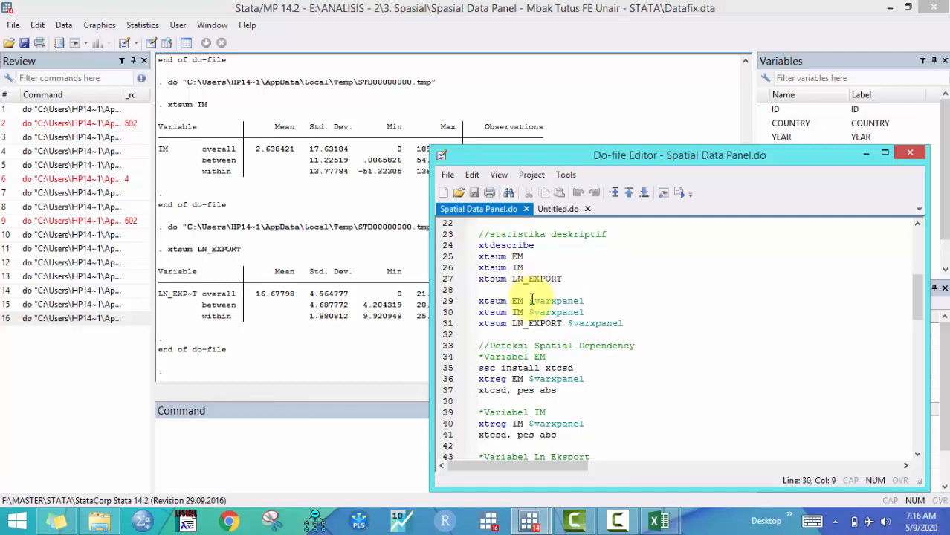
{"action": "left_click_drag", "start_coordinate": [535, 301], "coordinate": [591, 301]}
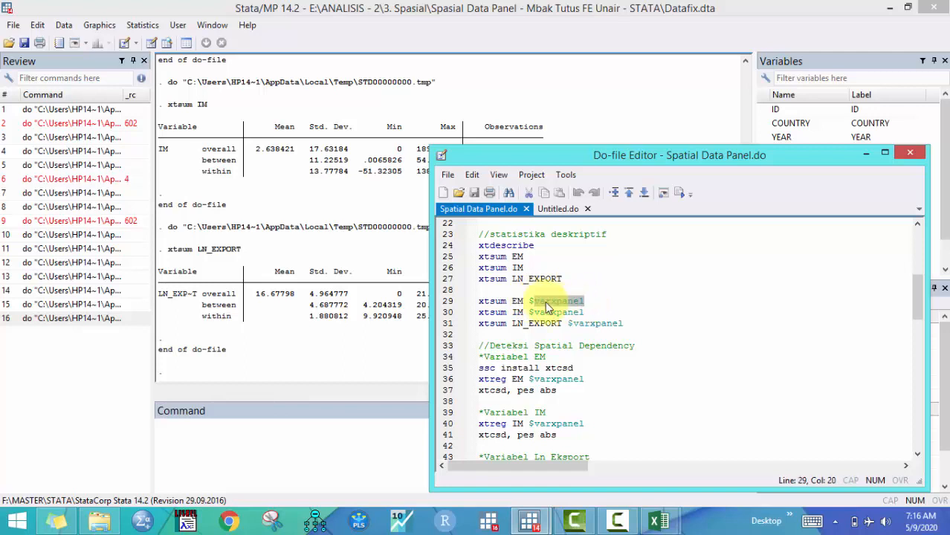
{"action": "left_click_drag", "start_coordinate": [530, 302], "coordinate": [534, 304]}
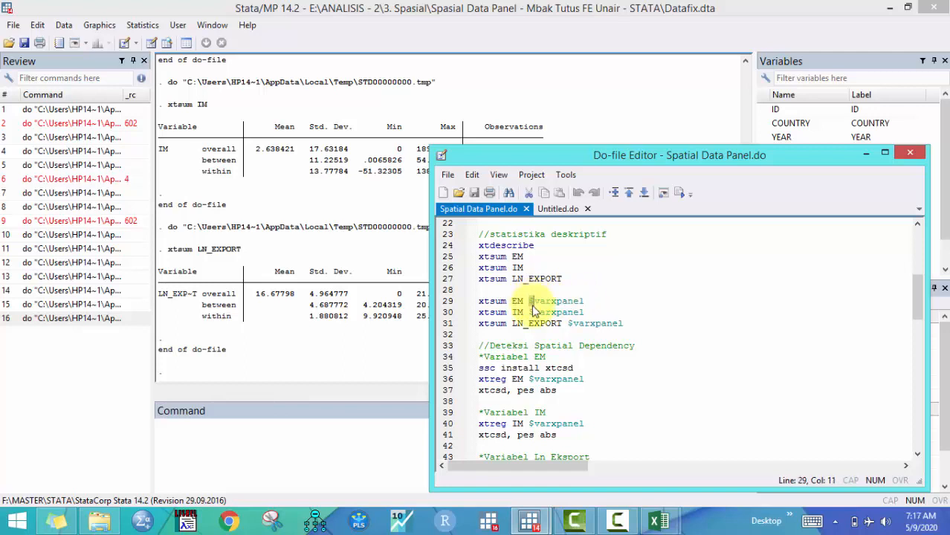
{"action": "left_click", "coordinate": [518, 302]}
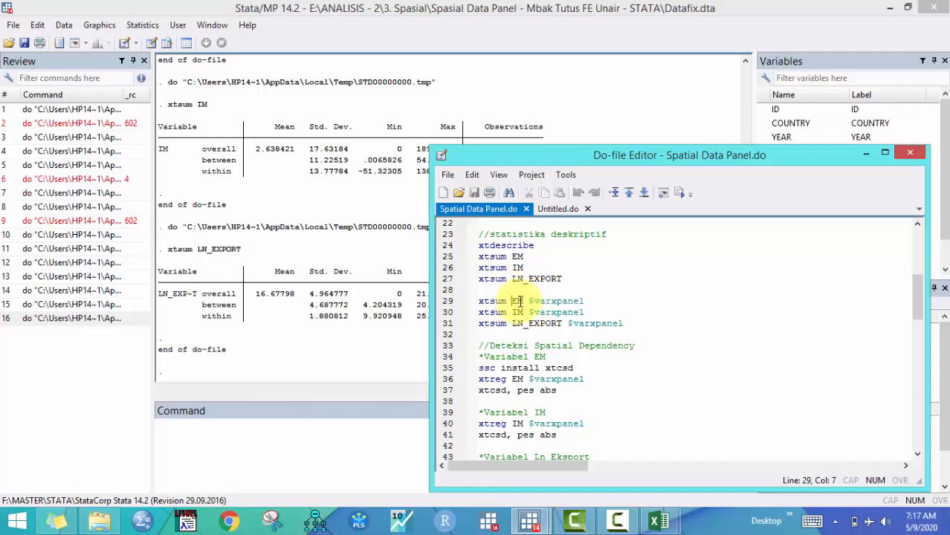
{"action": "left_click_drag", "start_coordinate": [523, 301], "coordinate": [583, 302]}
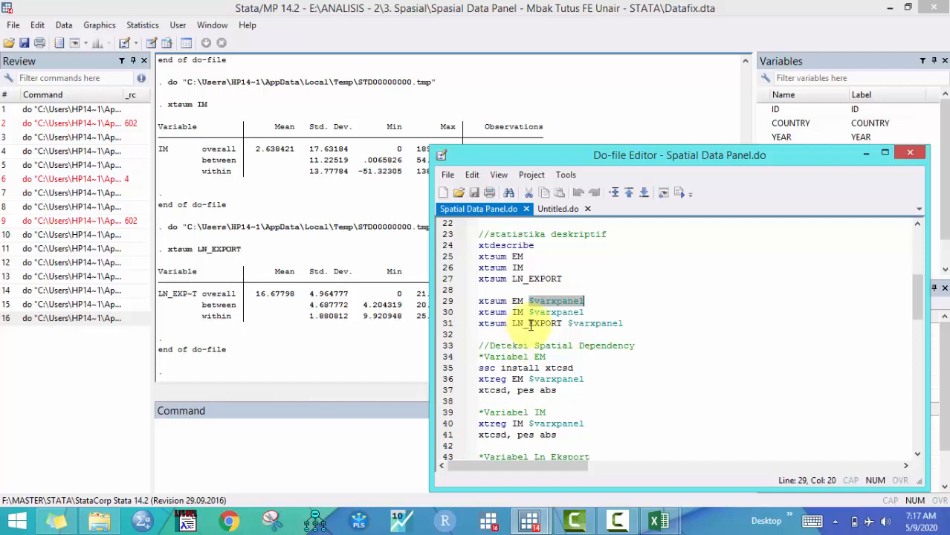
{"action": "left_click", "coordinate": [451, 303]}
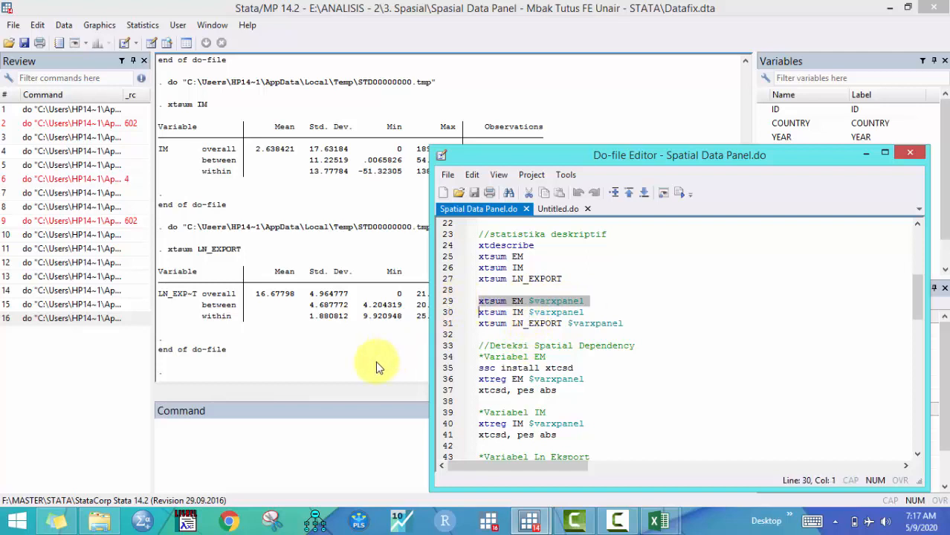
{"action": "left_click", "coordinate": [681, 195]}
{"action": "mouse_move", "coordinate": [57, 520]}
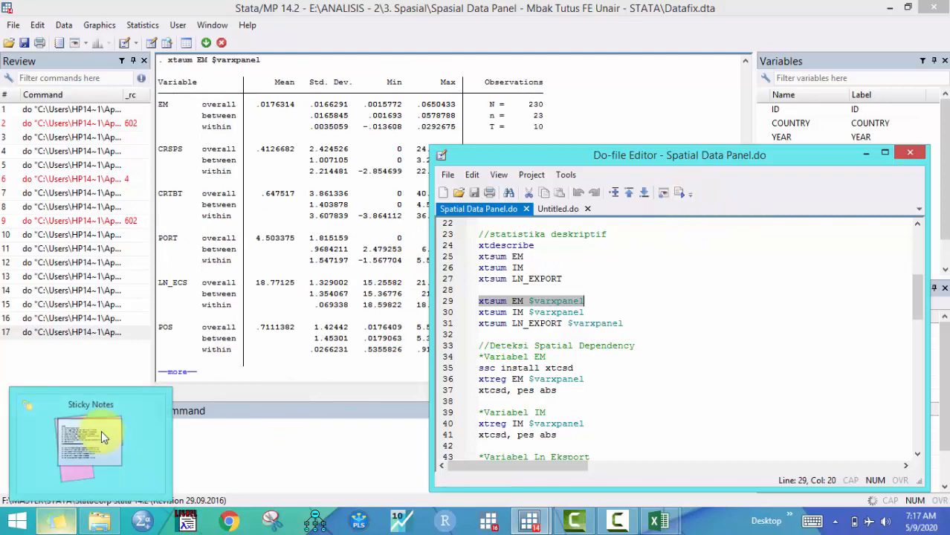
{"action": "left_click", "coordinate": [169, 372]}
{"action": "scroll", "coordinate": [257, 338], "scroll_direction": "up", "scroll_amount": 4}
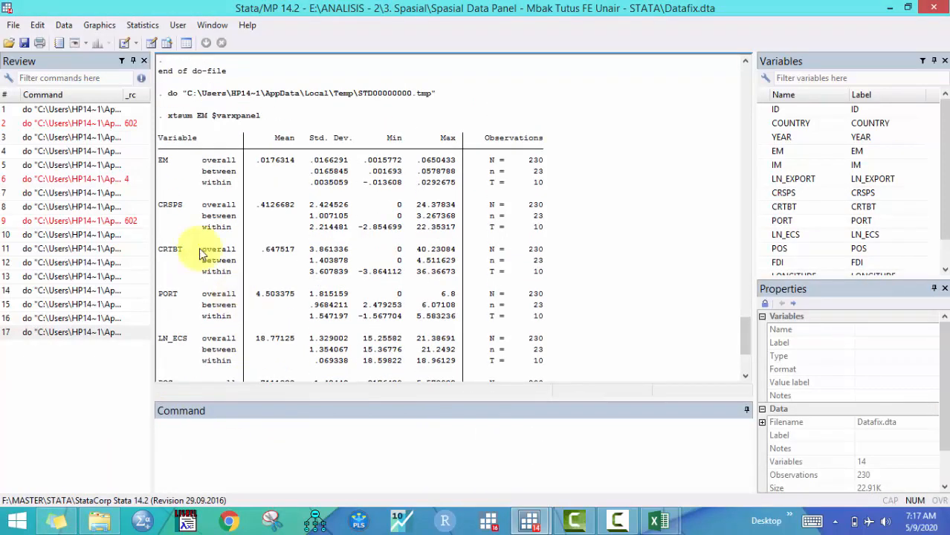
{"action": "scroll", "coordinate": [302, 257], "scroll_direction": "down", "scroll_amount": 4}
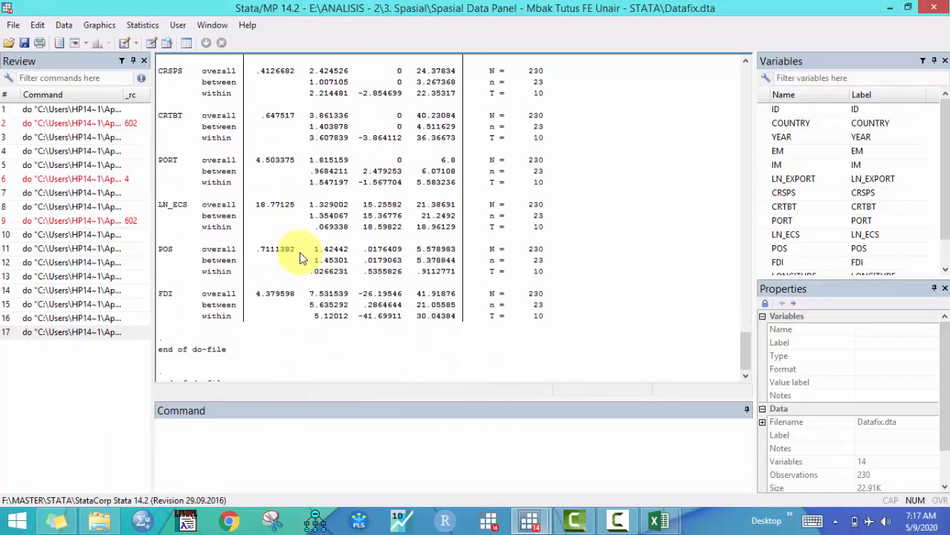
Examine the spatial dependency detection block for EM, IM and Ln Eksport in the do-file
{"action": "mouse_move", "coordinate": [529, 521]}
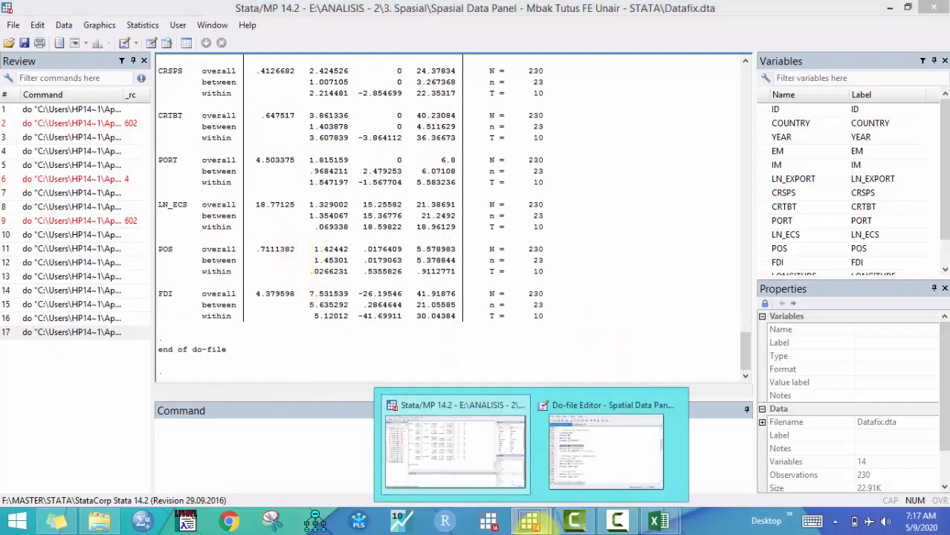
{"action": "left_click", "coordinate": [601, 467]}
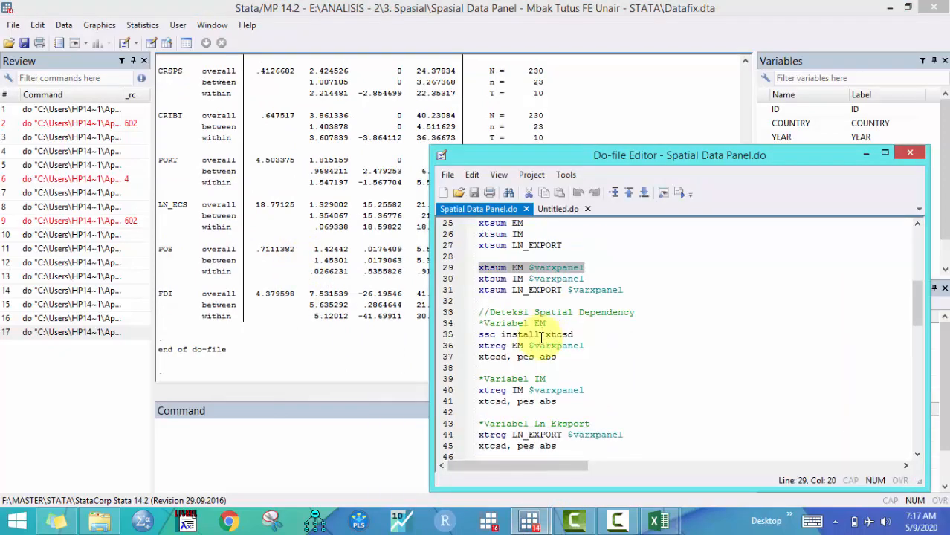
{"action": "scroll", "coordinate": [541, 336], "scroll_direction": "down", "scroll_amount": 2}
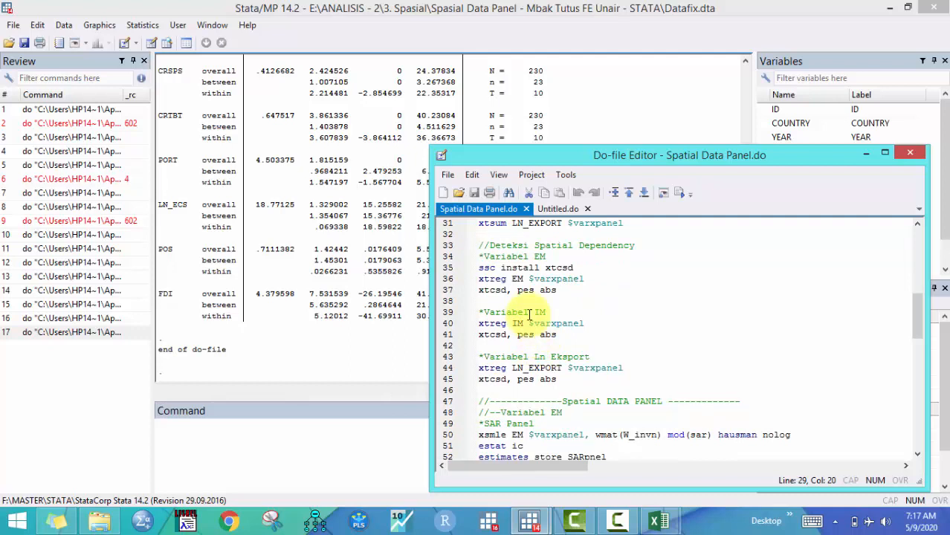
{"action": "left_click", "coordinate": [450, 246]}
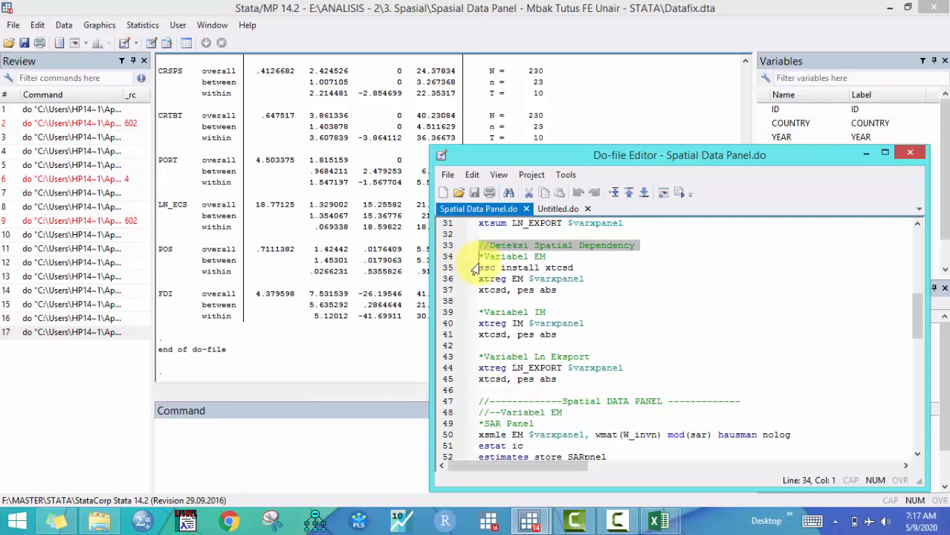
{"action": "left_click", "coordinate": [537, 258]}
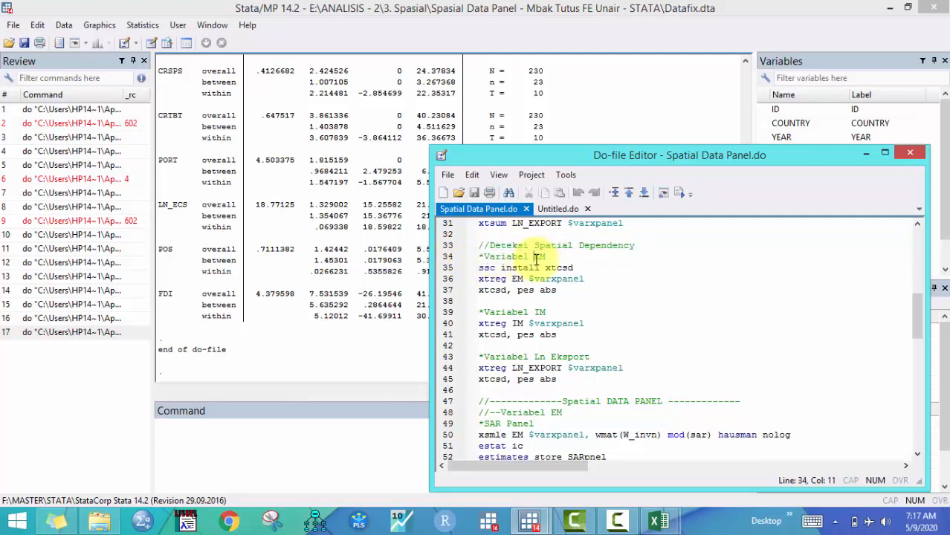
{"action": "left_click", "coordinate": [543, 312]}
{"action": "left_click_drag", "start_coordinate": [535, 357], "coordinate": [590, 357]}
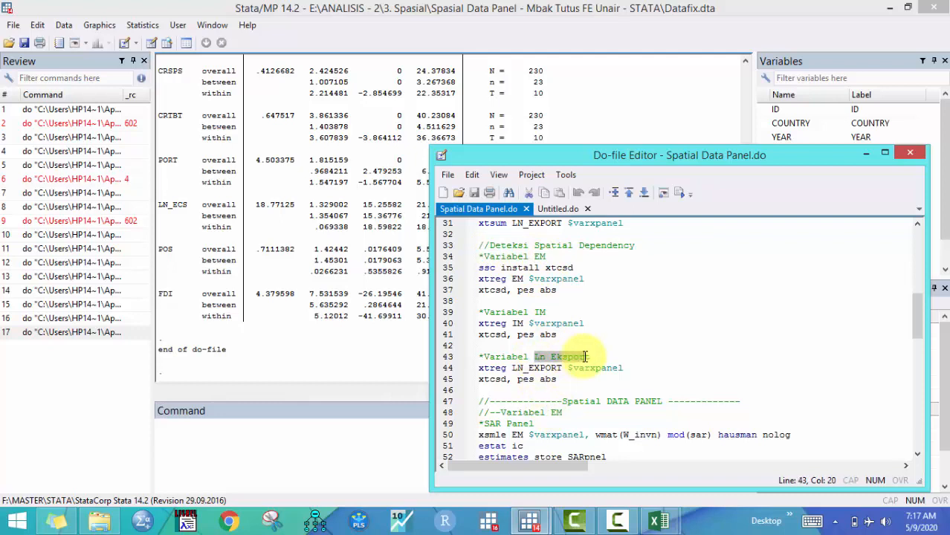
{"action": "left_click_drag", "start_coordinate": [479, 268], "coordinate": [557, 292]}
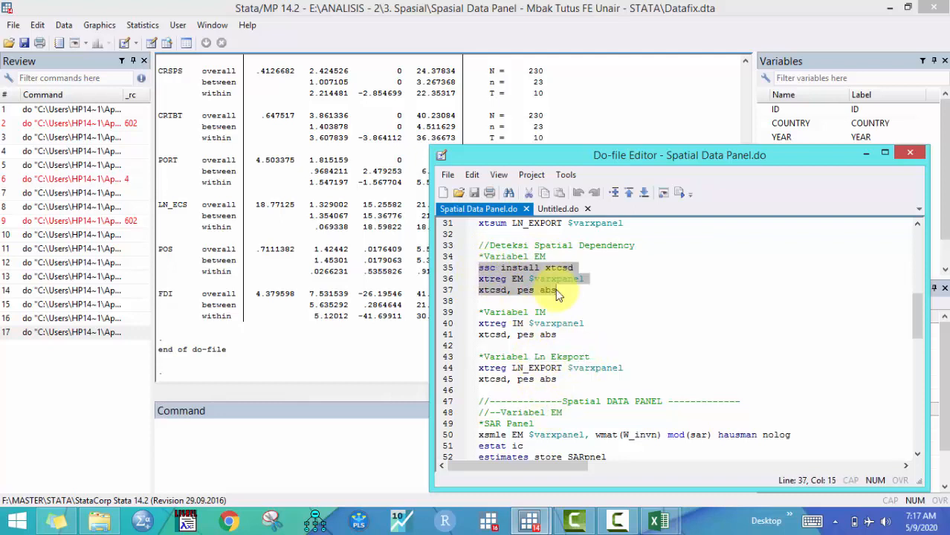
{"action": "left_click", "coordinate": [510, 288]}
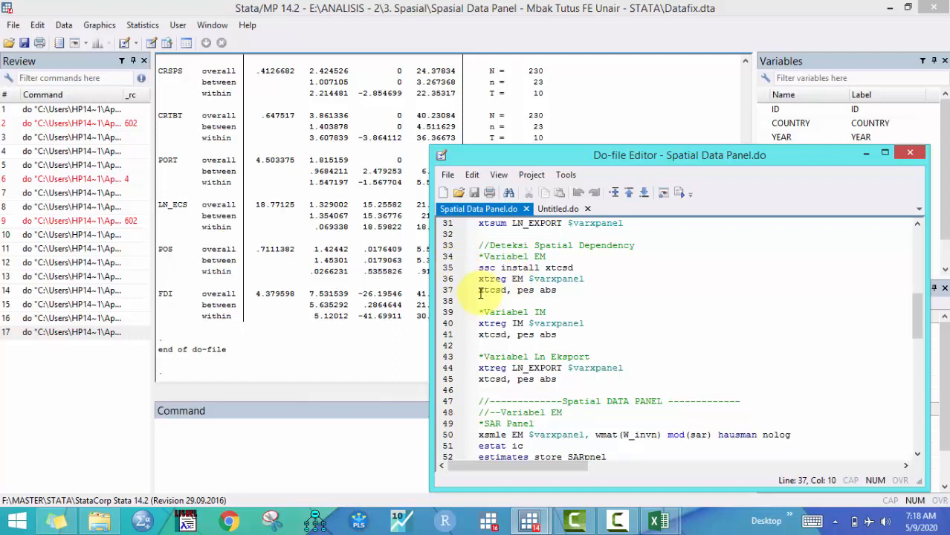
{"action": "left_click_drag", "start_coordinate": [480, 290], "coordinate": [509, 290]}
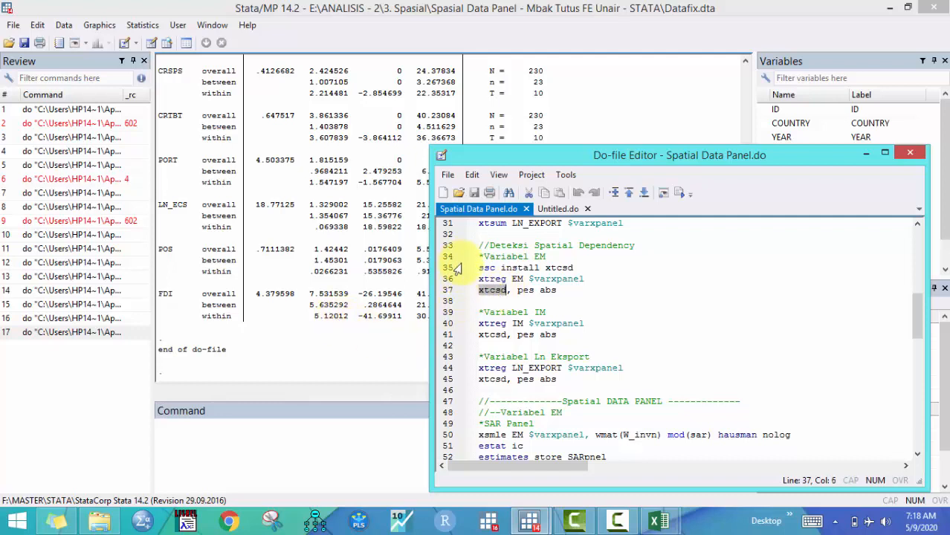
{"action": "left_click_drag", "start_coordinate": [480, 268], "coordinate": [591, 269]}
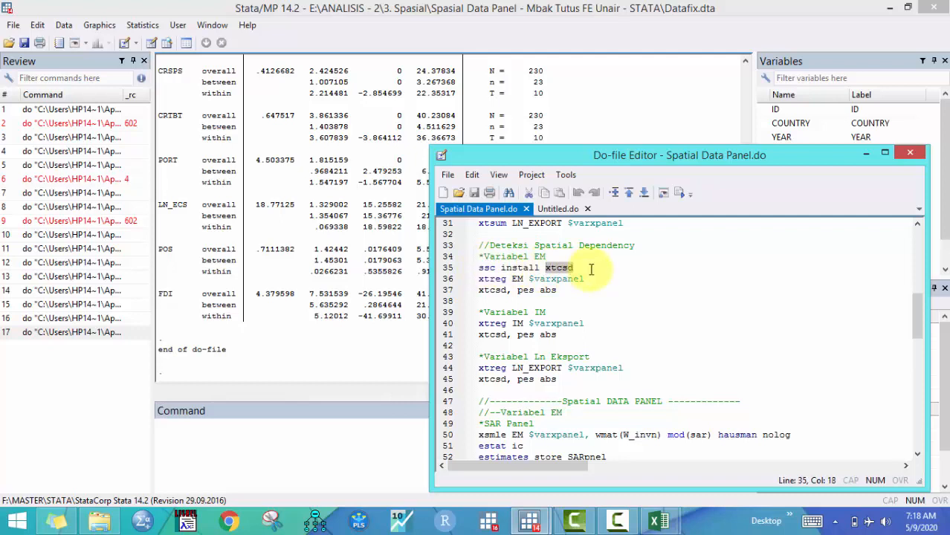
Run the xtreg EM $varxpanel line to regress EM on the independent variables
{"action": "left_click", "coordinate": [448, 269]}
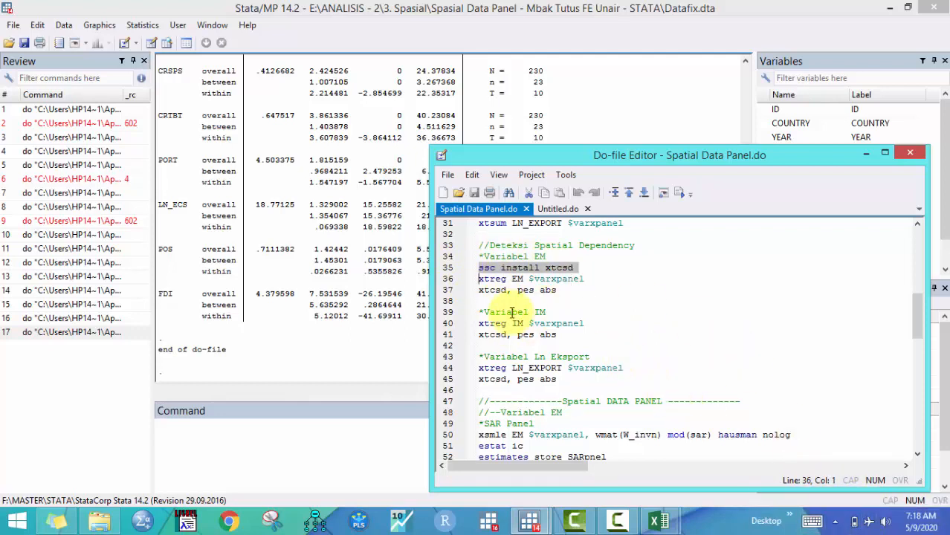
{"action": "left_click", "coordinate": [451, 279]}
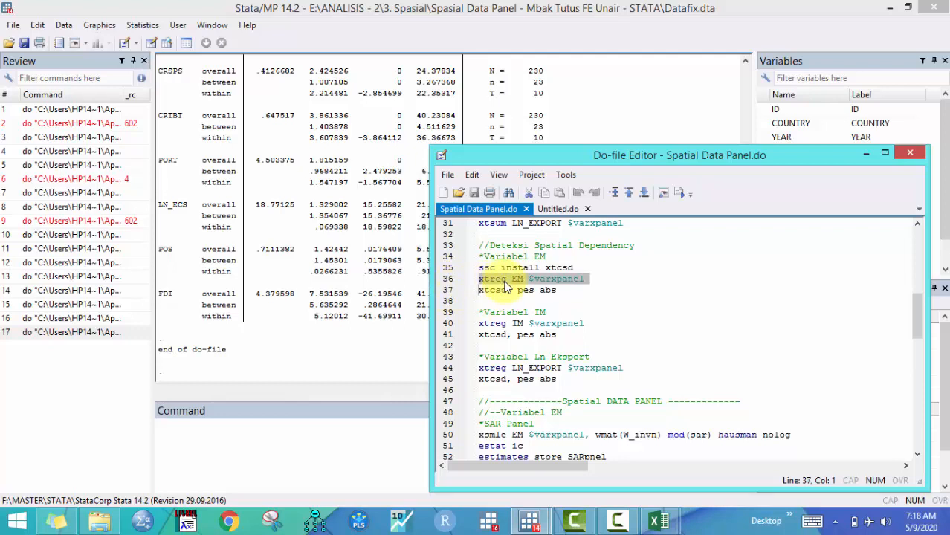
{"action": "left_click", "coordinate": [528, 279]}
{"action": "left_click_drag", "start_coordinate": [539, 279], "coordinate": [586, 279]}
{"action": "left_click", "coordinate": [449, 281]}
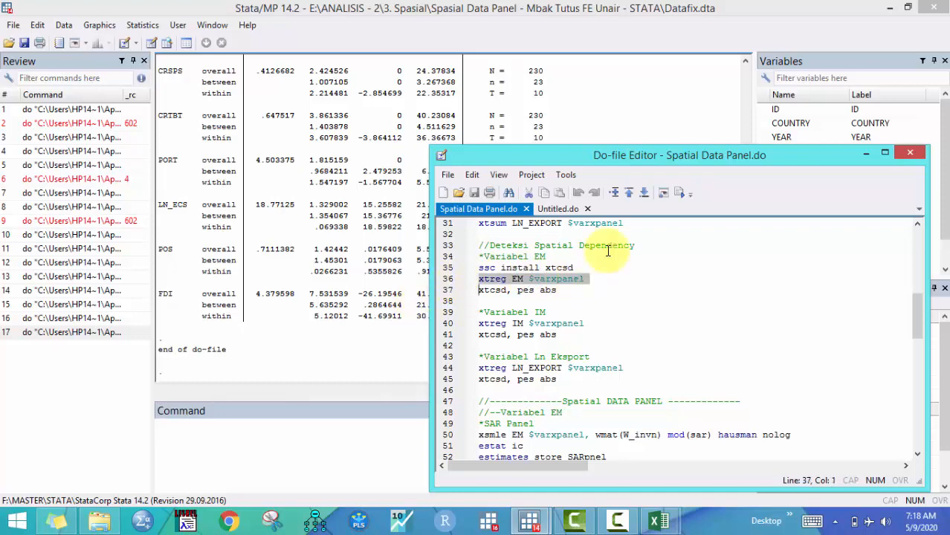
{"action": "left_click", "coordinate": [677, 193]}
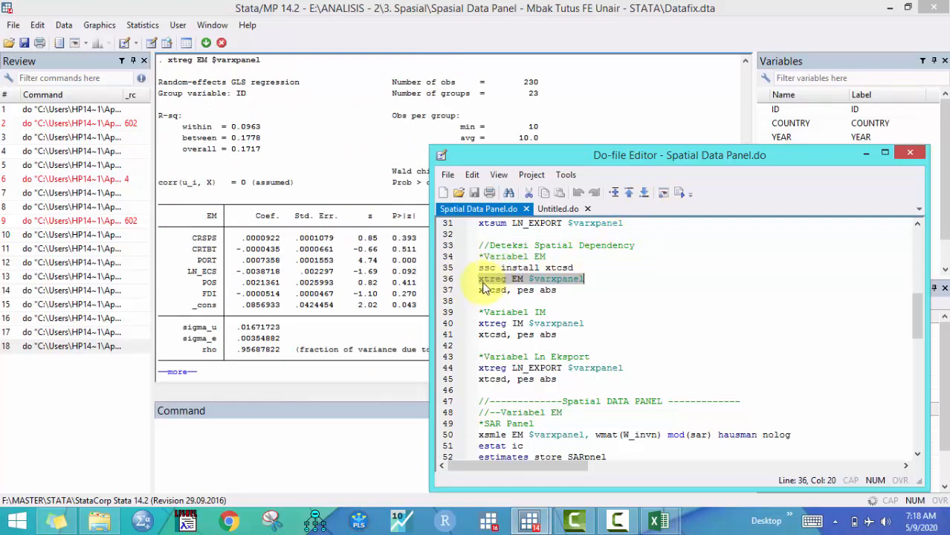
Run the xtcsd, pes abs line for Pesaran's cross-sectional independence test and inspect its statistic and p-value
{"action": "left_click", "coordinate": [453, 290]}
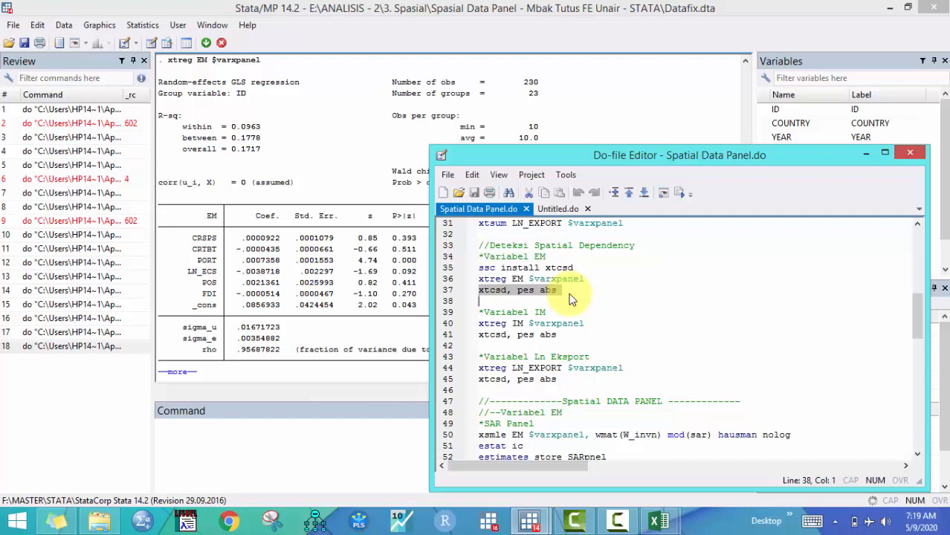
{"action": "left_click_drag", "start_coordinate": [571, 299], "coordinate": [558, 290]}
{"action": "left_click", "coordinate": [678, 193]}
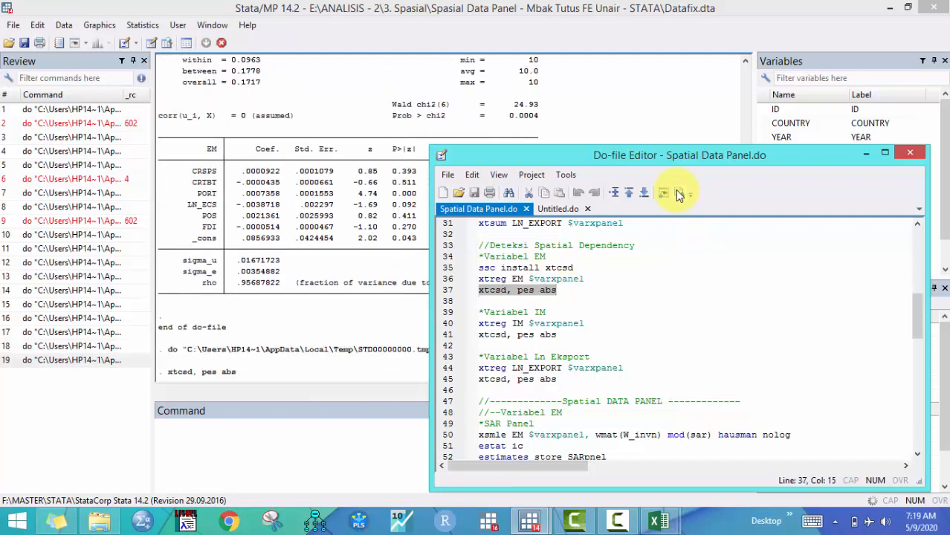
{"action": "left_click", "coordinate": [385, 319]}
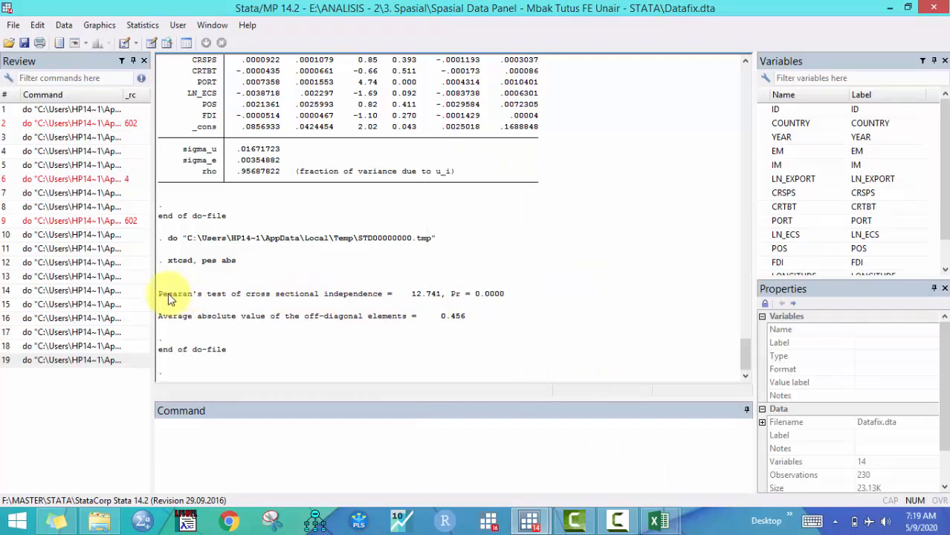
{"action": "left_click_drag", "start_coordinate": [165, 294], "coordinate": [224, 307]}
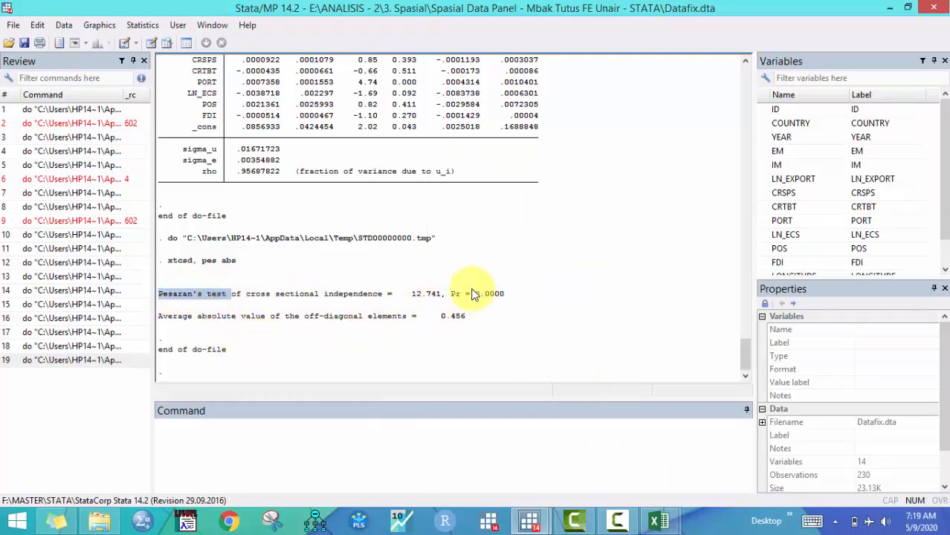
{"action": "left_click_drag", "start_coordinate": [451, 296], "coordinate": [507, 290]}
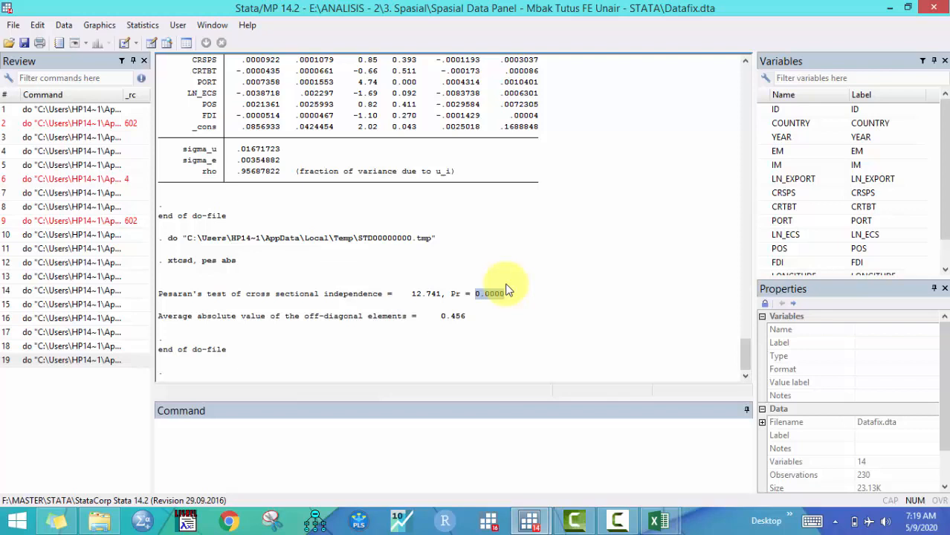
Run the xtreg IM $varxpanel and xtcsd, pes abs lines for IM and inspect the Pesaran test p-value
{"action": "mouse_move", "coordinate": [547, 524]}
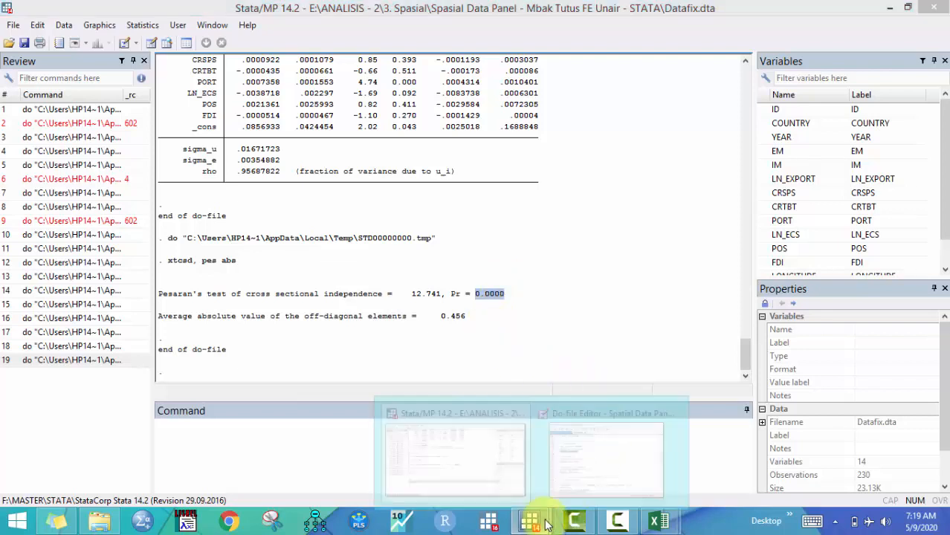
{"action": "left_click", "coordinate": [606, 468]}
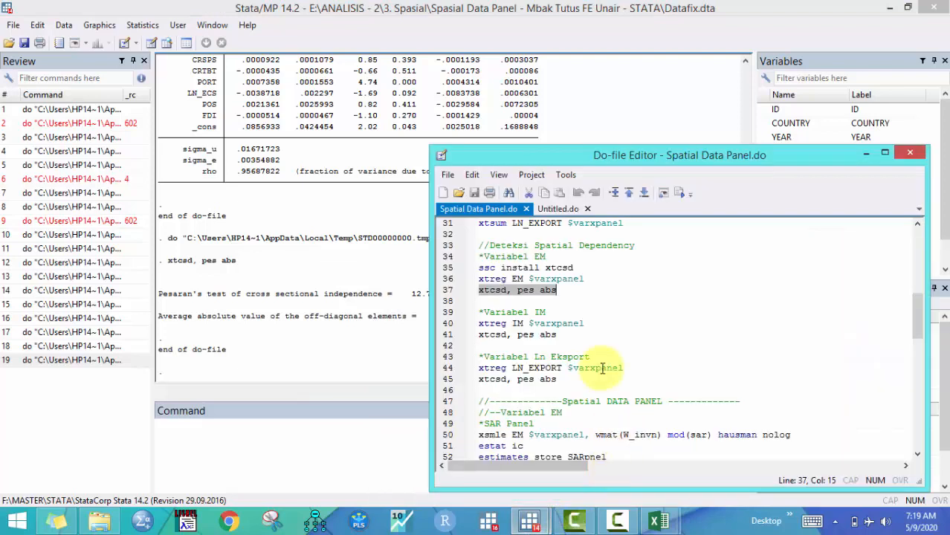
{"action": "left_click", "coordinate": [454, 324]}
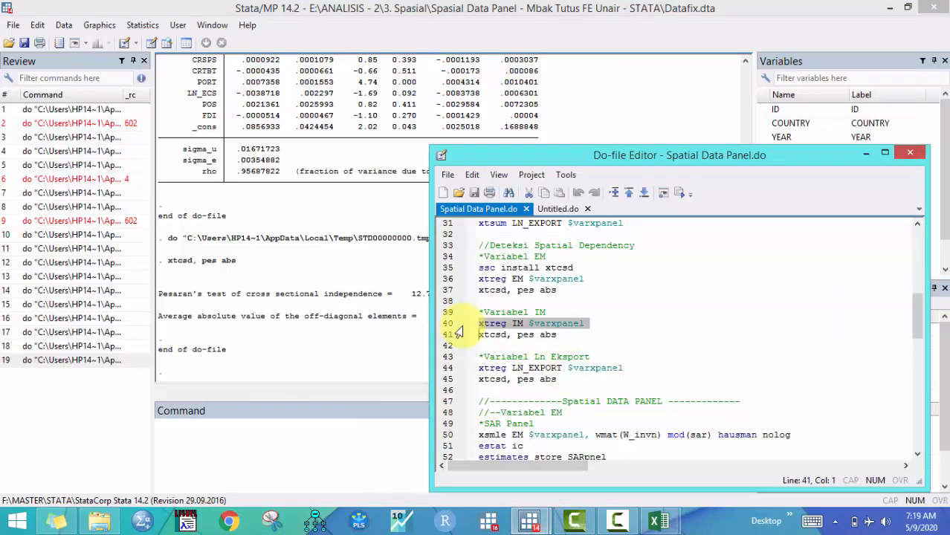
{"action": "left_click", "coordinate": [459, 332], "text": "shift"}
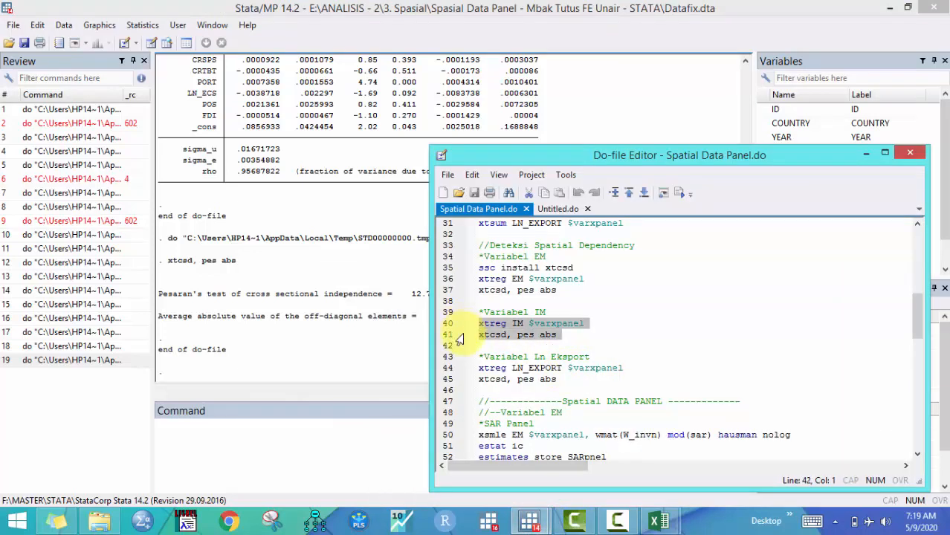
{"action": "left_click", "coordinate": [675, 194]}
{"action": "left_click", "coordinate": [176, 372]}
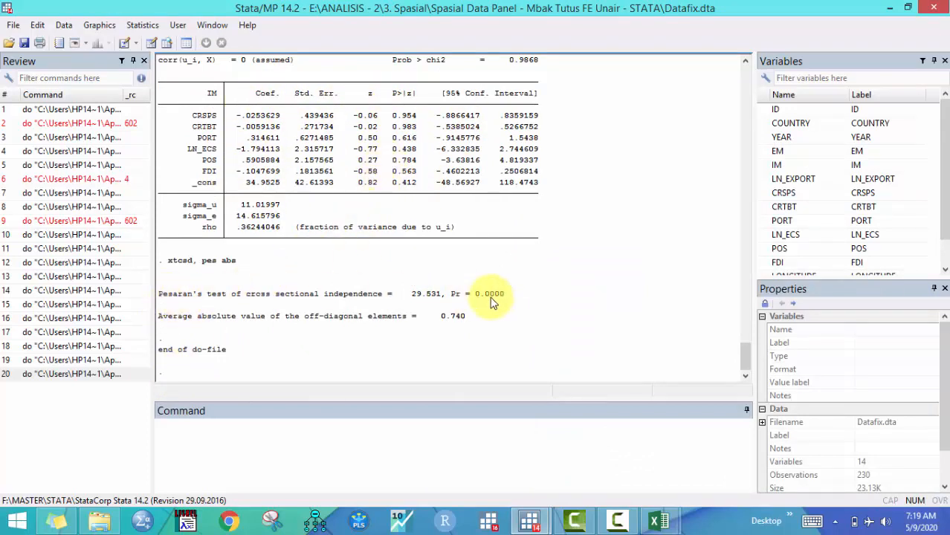
{"action": "left_click_drag", "start_coordinate": [452, 295], "coordinate": [521, 293]}
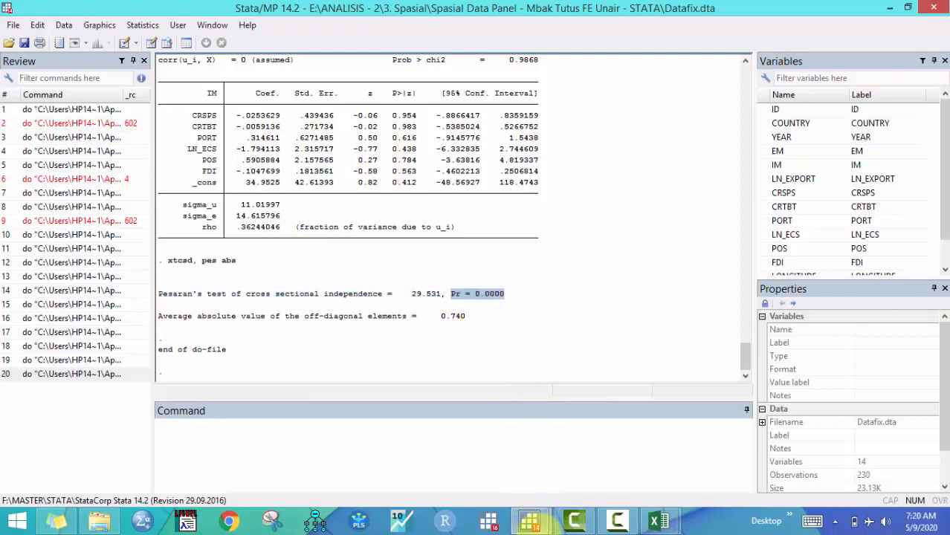
Run the xtreg LN_EXPORT $varxpanel and xtcsd, pes abs lines for Ln Eksport and inspect the Pesaran test result
{"action": "mouse_move", "coordinate": [531, 521]}
{"action": "left_click", "coordinate": [584, 483]}
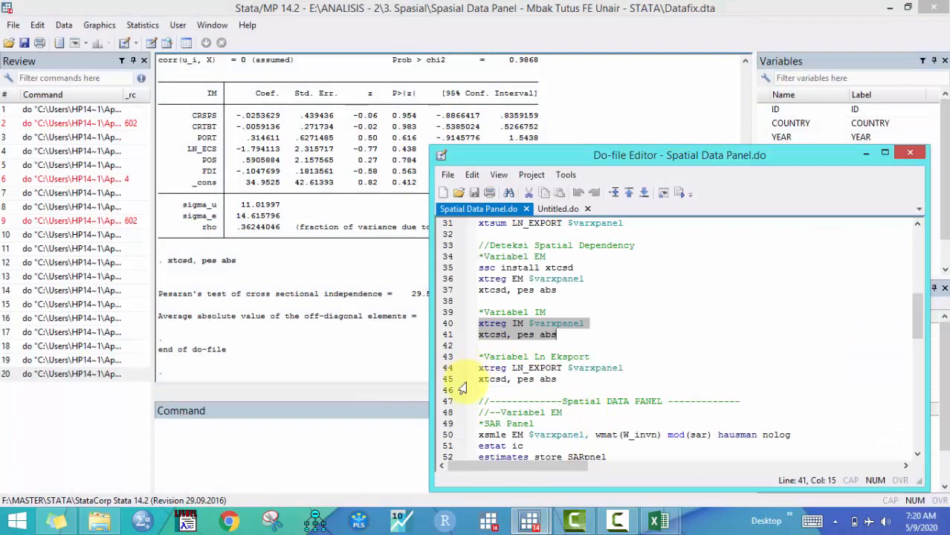
{"action": "left_click_drag", "start_coordinate": [478, 368], "coordinate": [558, 380]}
{"action": "left_click", "coordinate": [679, 192]}
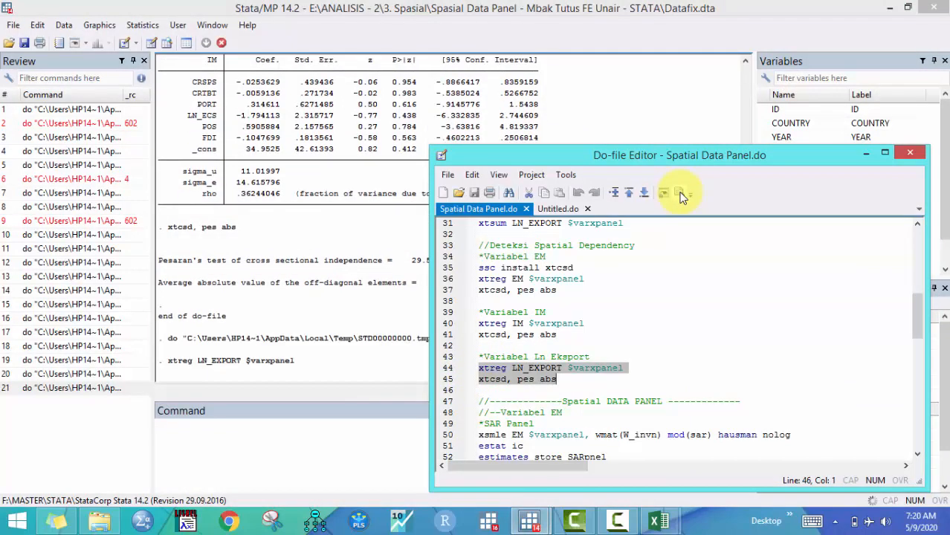
{"action": "left_click", "coordinate": [183, 368]}
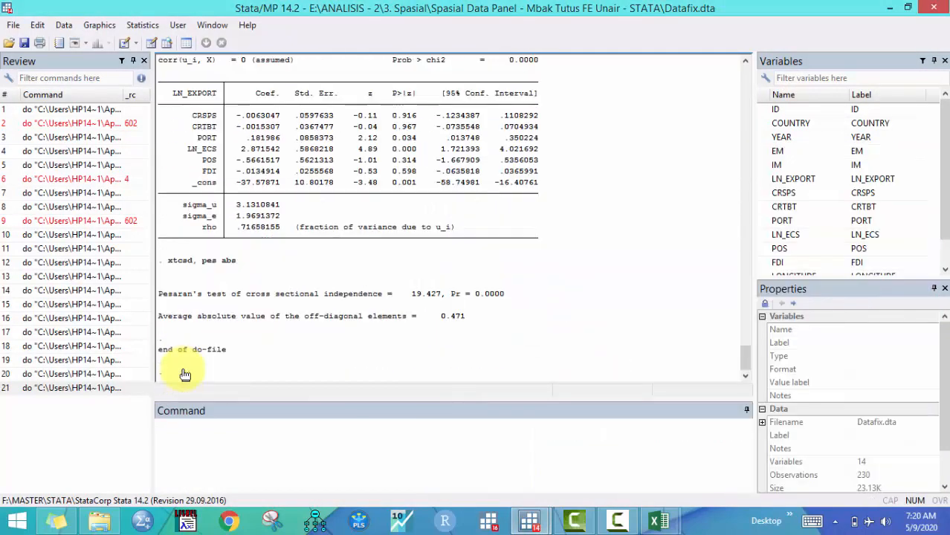
{"action": "left_click_drag", "start_coordinate": [453, 295], "coordinate": [501, 295]}
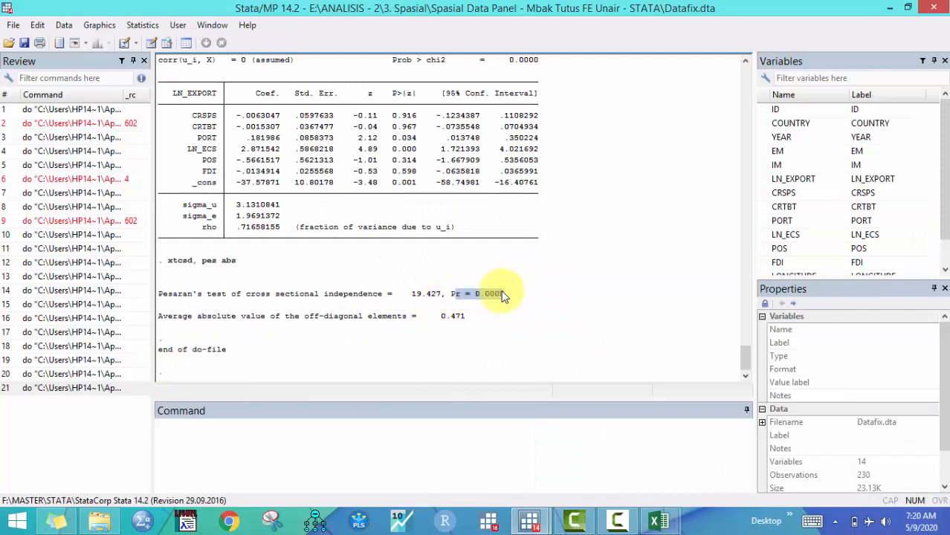
{"action": "left_click", "coordinate": [492, 298]}
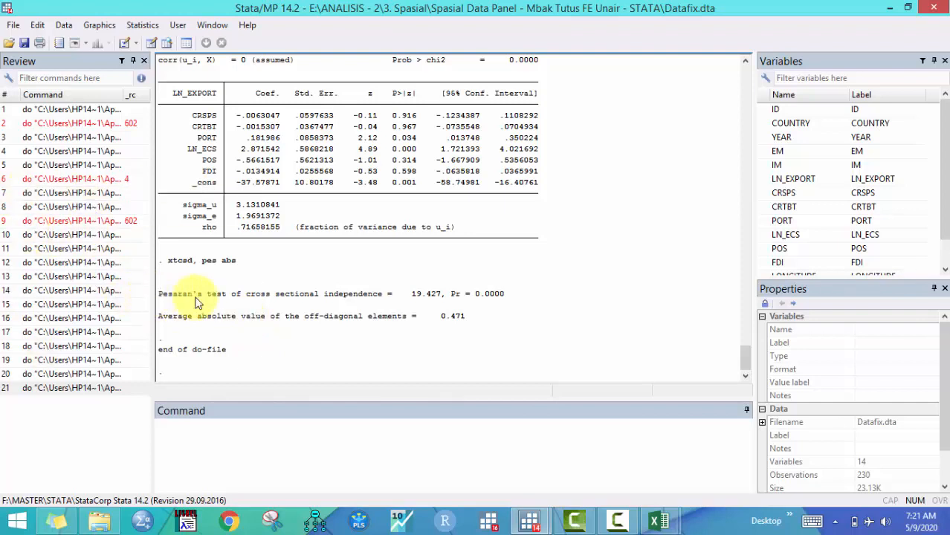
{"action": "left_click_drag", "start_coordinate": [158, 293], "coordinate": [236, 295]}
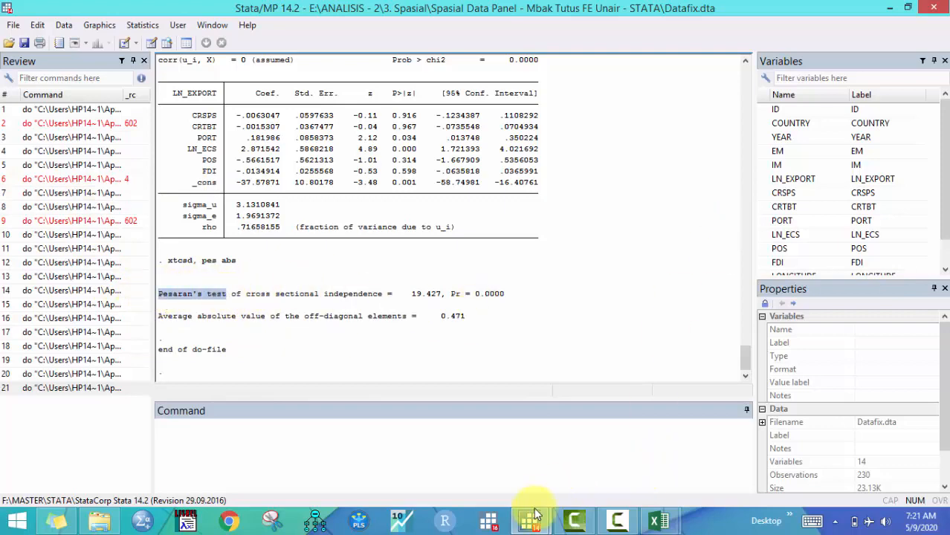
Examine the Spatial DATA PANEL block for EM in the do-file, with its SAR, SEM and GSM panel sections
{"action": "mouse_move", "coordinate": [530, 519]}
{"action": "left_click", "coordinate": [609, 461]}
{"action": "scroll", "coordinate": [622, 369], "scroll_direction": "down", "scroll_amount": 3}
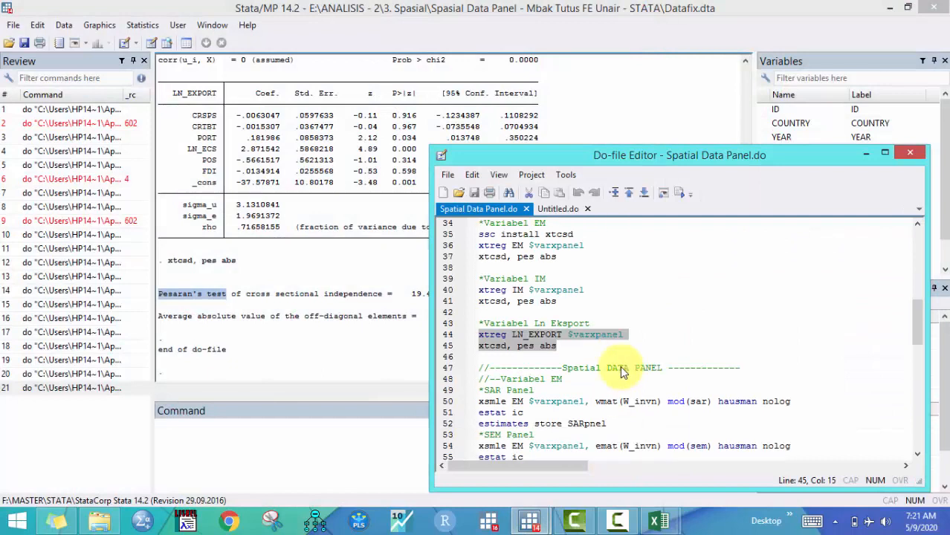
{"action": "scroll", "coordinate": [623, 372], "scroll_direction": "down", "scroll_amount": 1}
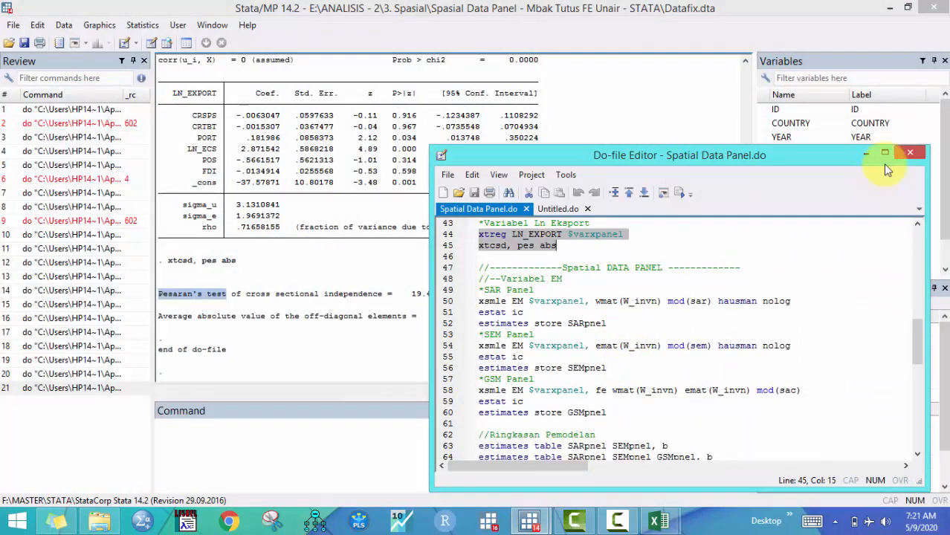
{"action": "left_click", "coordinate": [567, 278]}
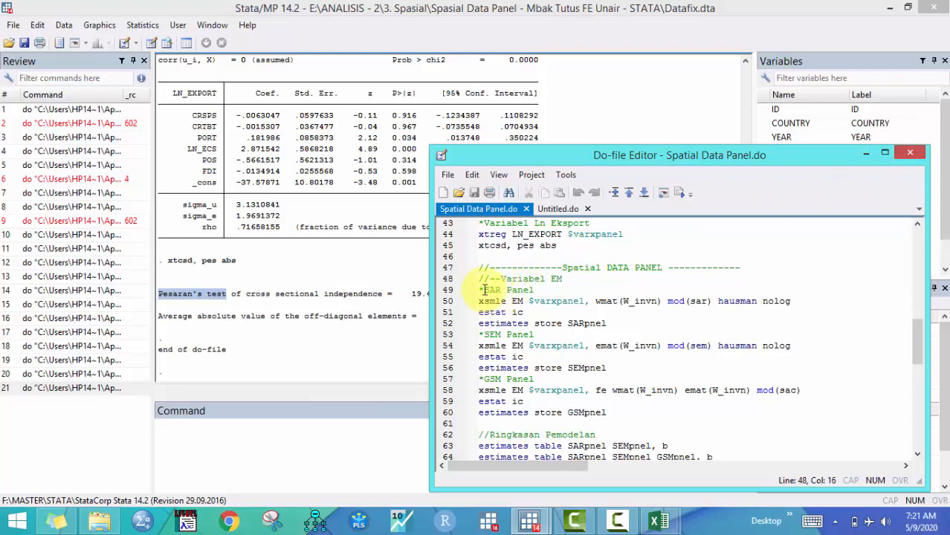
{"action": "left_click_drag", "start_coordinate": [485, 290], "coordinate": [534, 290]}
{"action": "left_click_drag", "start_coordinate": [482, 334], "coordinate": [534, 335]}
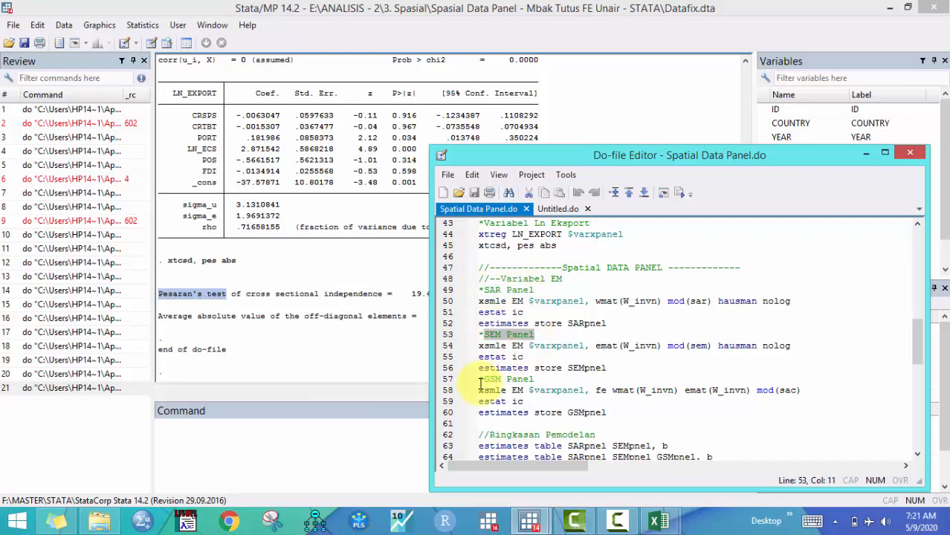
{"action": "left_click_drag", "start_coordinate": [479, 379], "coordinate": [535, 380]}
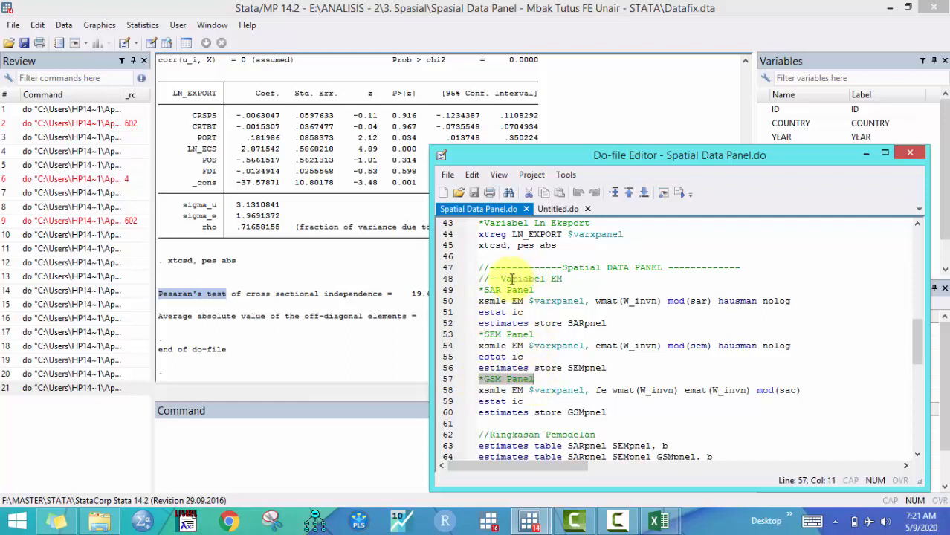
{"action": "left_click_drag", "start_coordinate": [495, 279], "coordinate": [570, 280]}
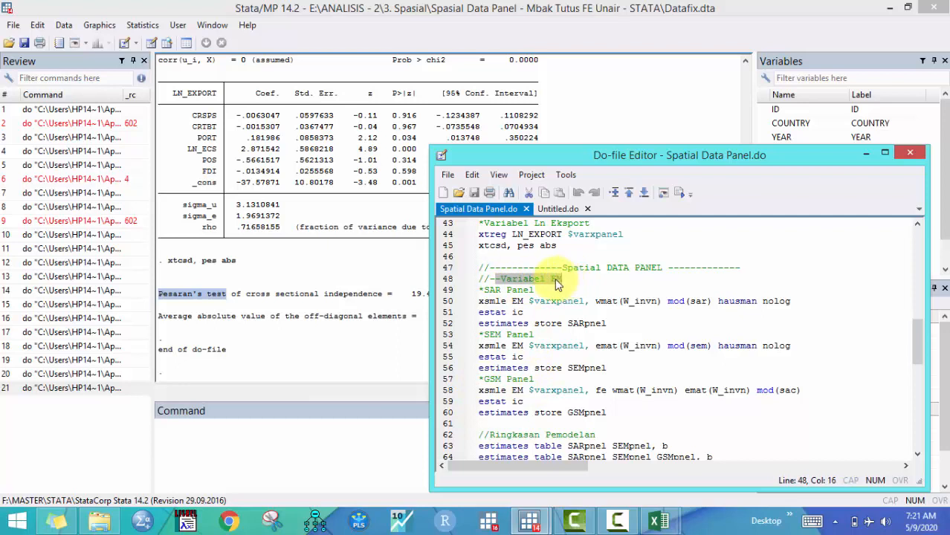
{"action": "left_click", "coordinate": [557, 281]}
{"action": "scroll", "coordinate": [573, 298], "scroll_direction": "down", "scroll_amount": 1}
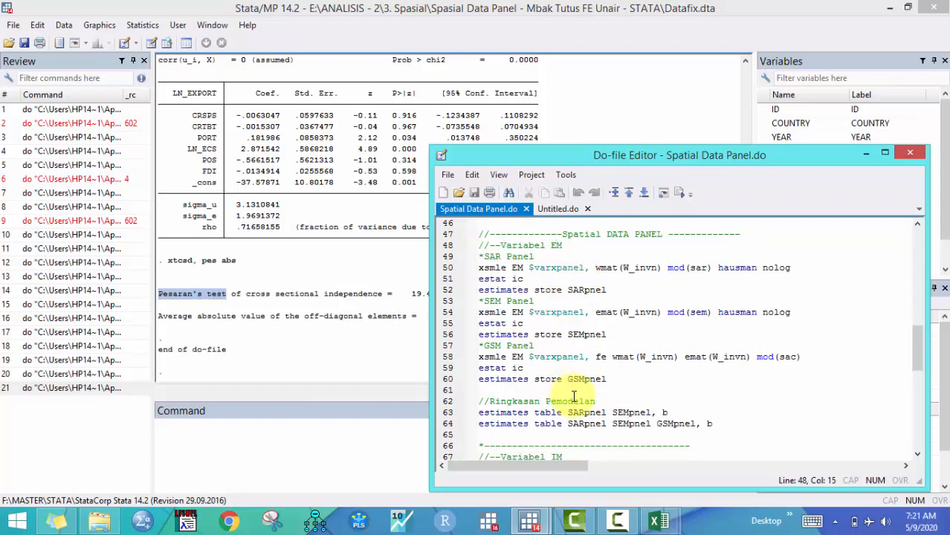
{"action": "left_click", "coordinate": [485, 246]}
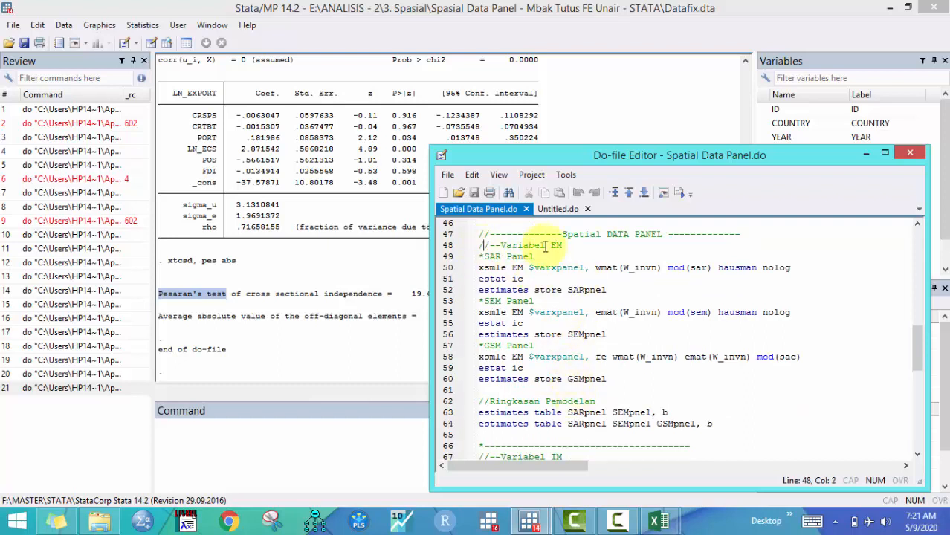
{"action": "left_click", "coordinate": [577, 248], "text": "shift"}
{"action": "scroll", "coordinate": [578, 249], "scroll_direction": "up", "scroll_amount": 1}
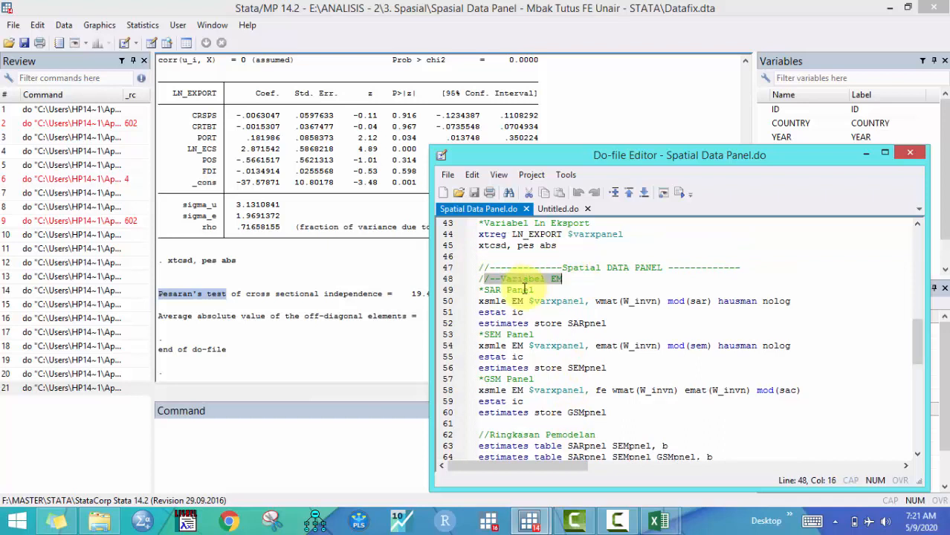
{"action": "scroll", "coordinate": [525, 289], "scroll_direction": "up", "scroll_amount": 1}
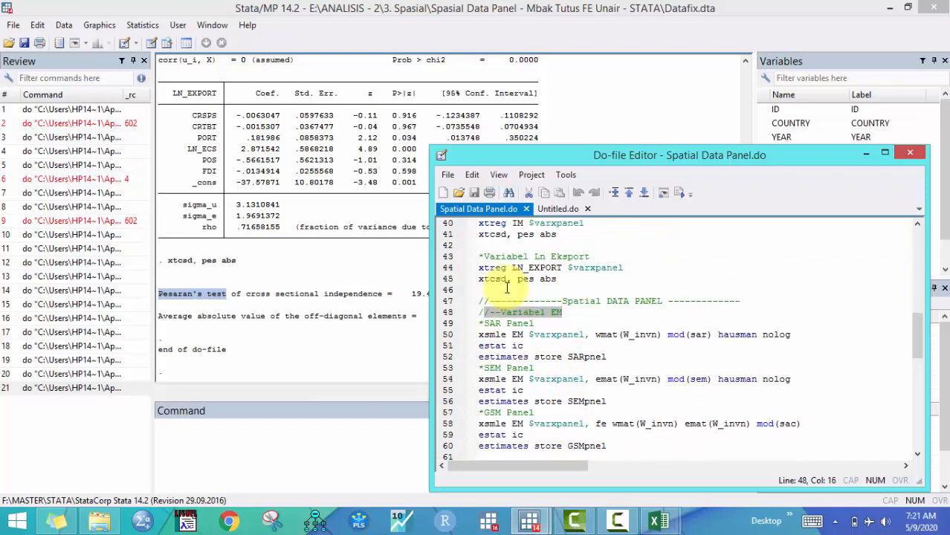
{"action": "left_click_drag", "start_coordinate": [479, 334], "coordinate": [507, 334]}
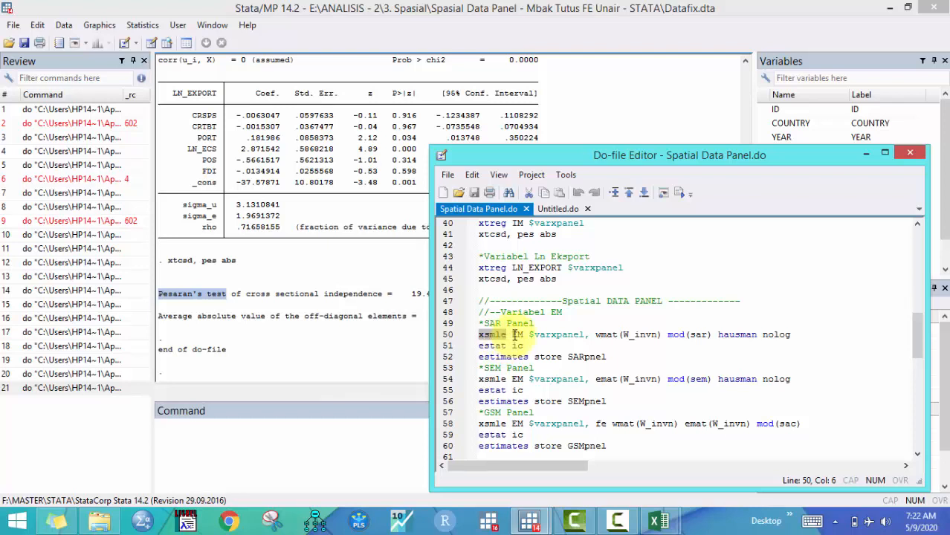
{"action": "left_click", "coordinate": [512, 334]}
{"action": "left_click_drag", "start_coordinate": [515, 335], "coordinate": [524, 333]}
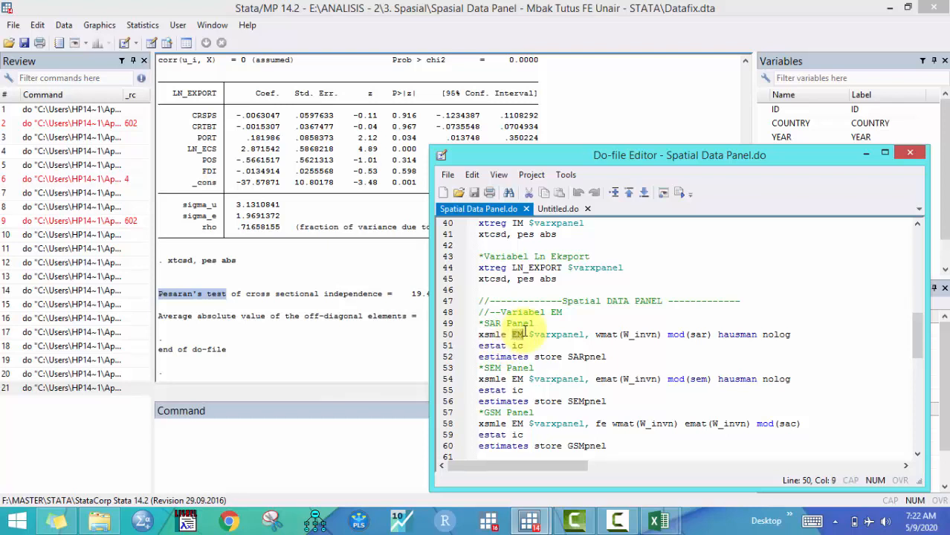
Examine the arguments of the SAR xsmle command: $varxpanel, wmat(W_invn), mod(sar), hausman and nolog
{"action": "left_click_drag", "start_coordinate": [728, 155], "coordinate": [728, 213]}
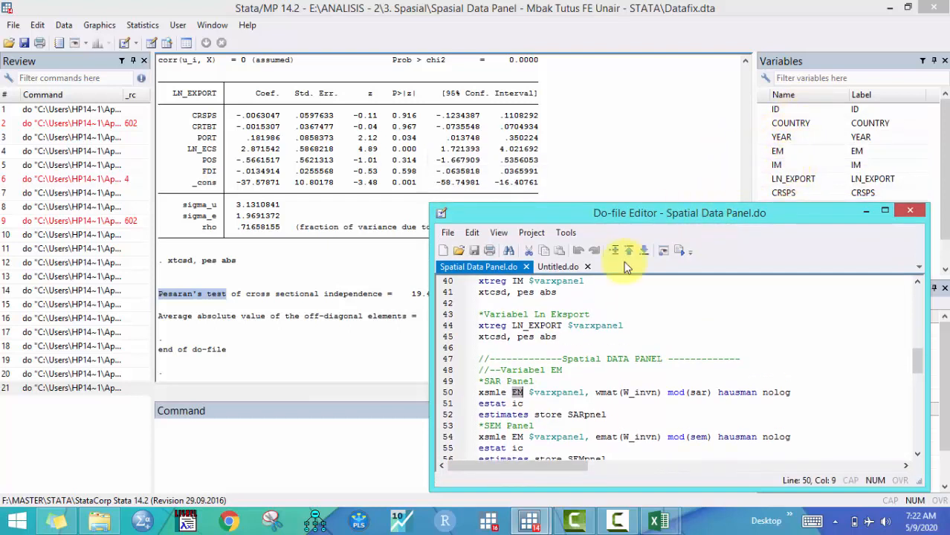
{"action": "left_click_drag", "start_coordinate": [528, 394], "coordinate": [586, 395]}
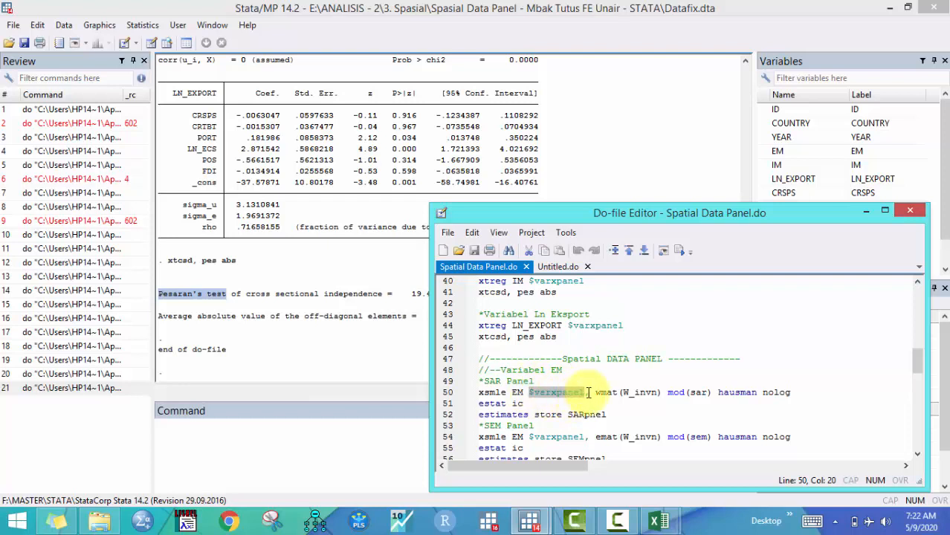
{"action": "left_click_drag", "start_coordinate": [597, 391], "coordinate": [619, 390]}
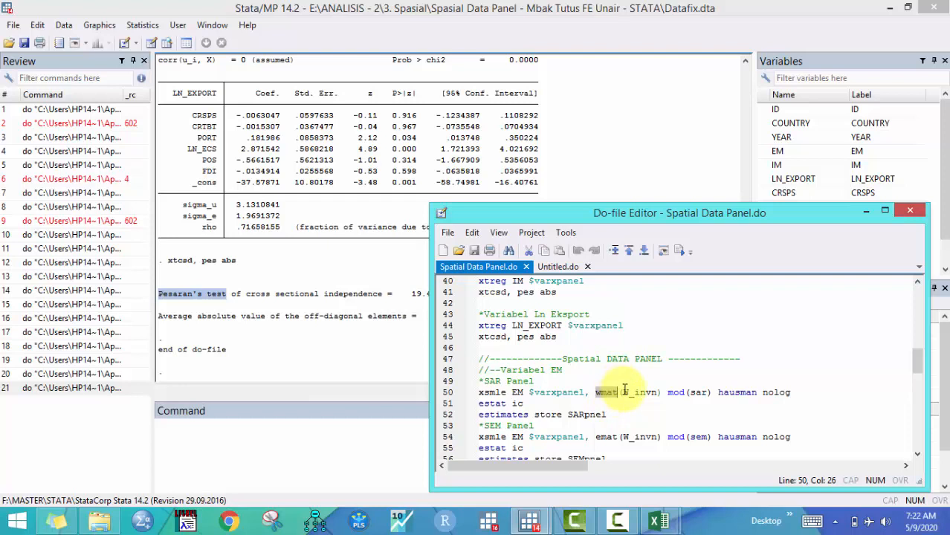
{"action": "left_click_drag", "start_coordinate": [623, 392], "coordinate": [658, 392]}
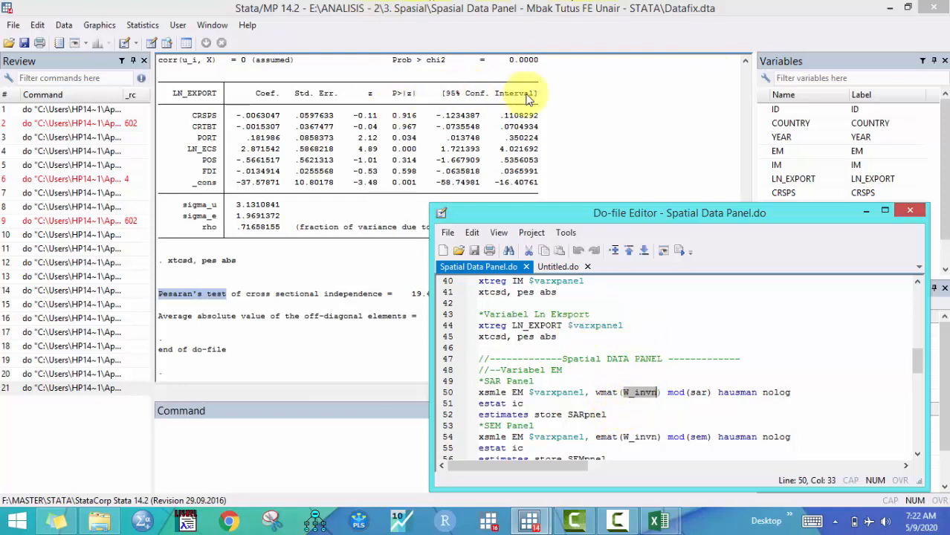
{"action": "left_click", "coordinate": [667, 392]}
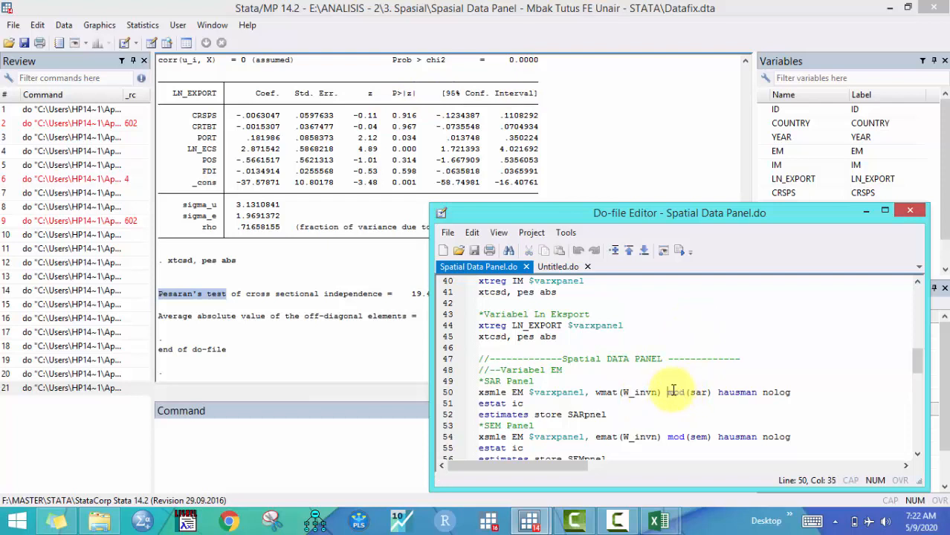
{"action": "left_click_drag", "start_coordinate": [690, 392], "coordinate": [711, 392]}
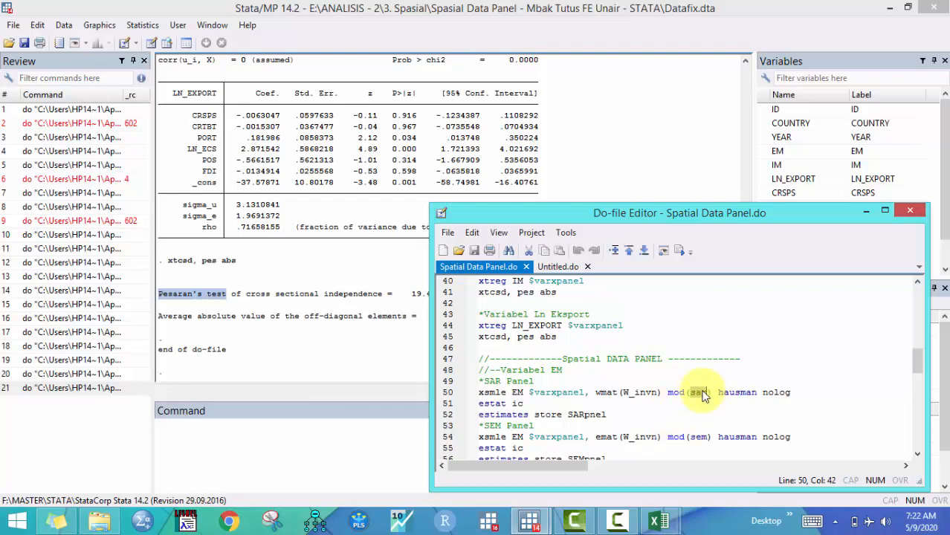
{"action": "left_click_drag", "start_coordinate": [719, 392], "coordinate": [791, 392]}
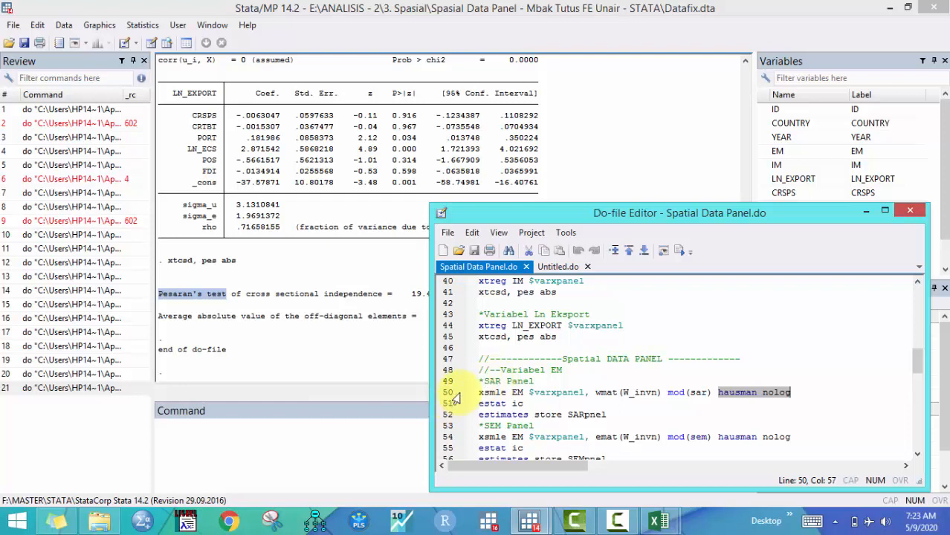
{"action": "left_click", "coordinate": [464, 393]}
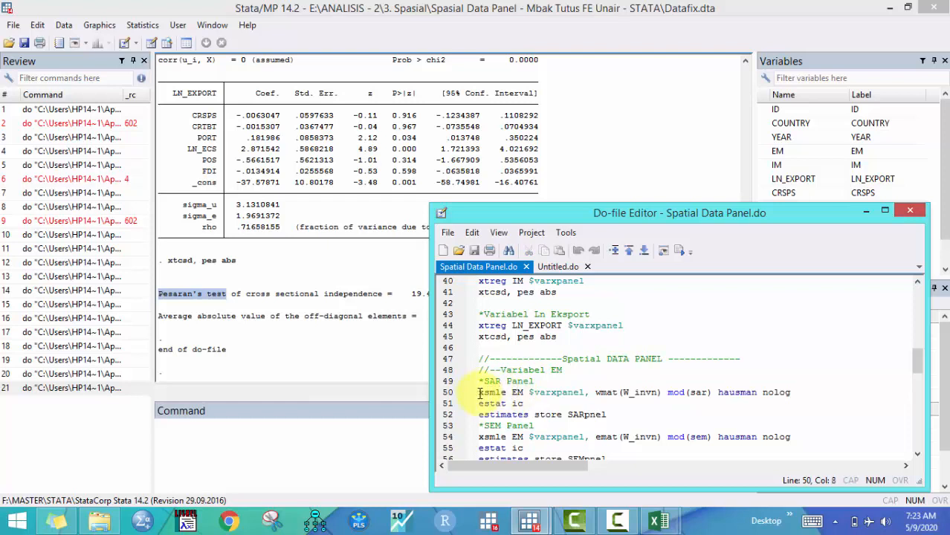
{"action": "left_click_drag", "start_coordinate": [478, 392], "coordinate": [714, 392]}
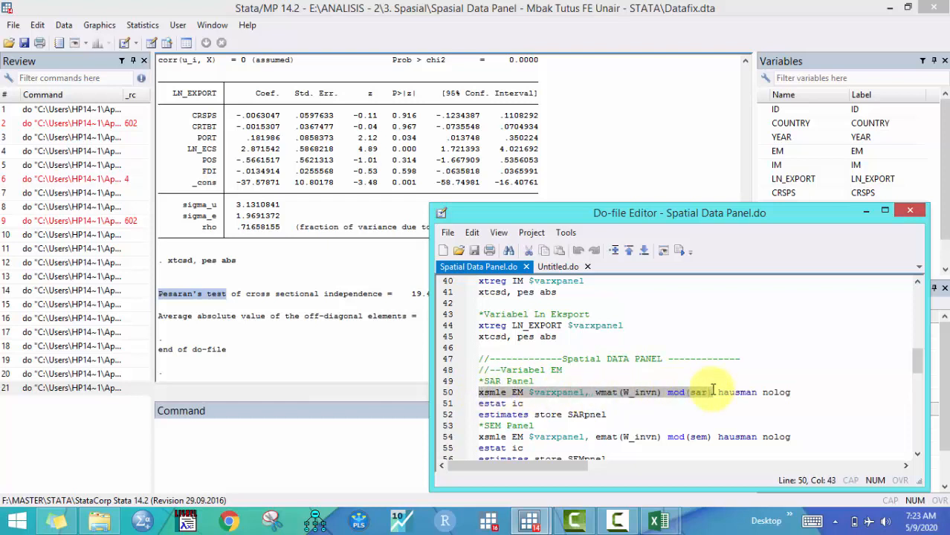
{"action": "left_click", "coordinate": [719, 392]}
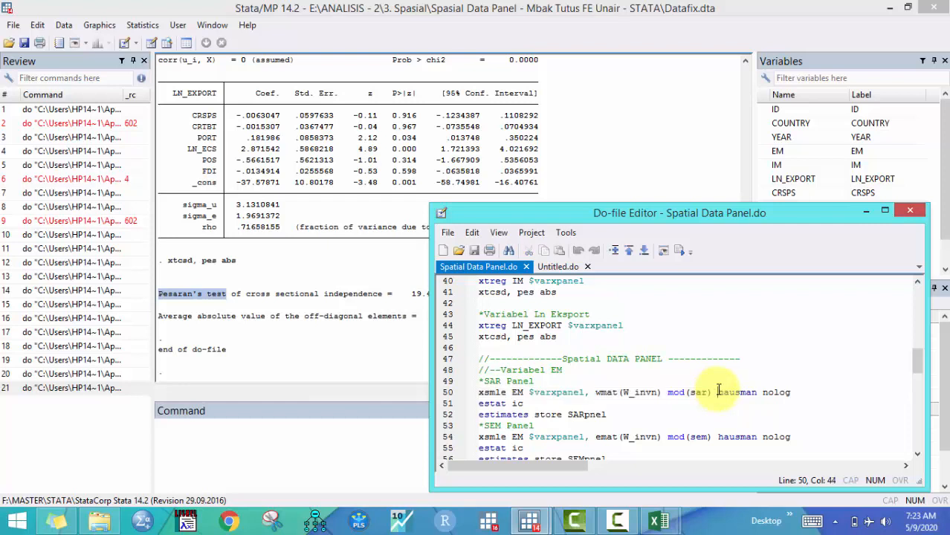
{"action": "left_click_drag", "start_coordinate": [719, 392], "coordinate": [757, 392]}
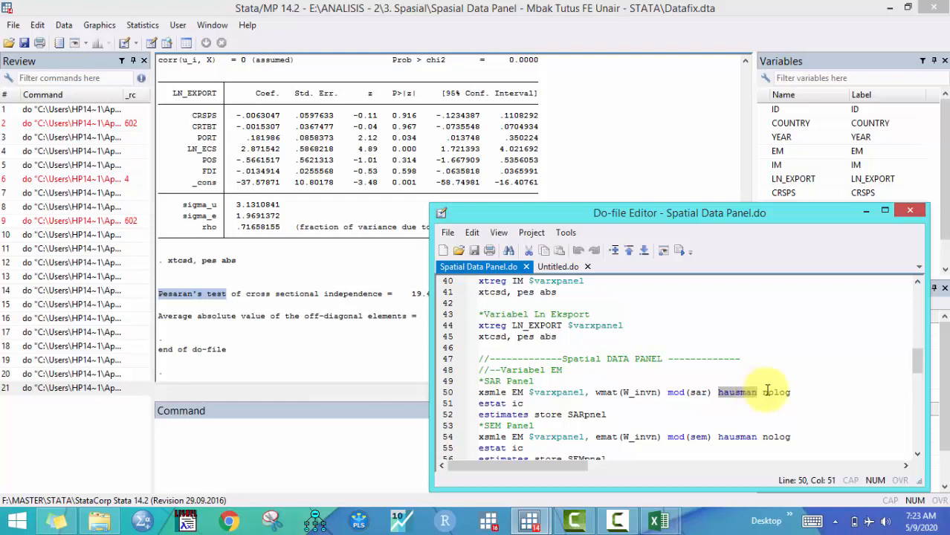
Run the SAR xsmle EM command line with wmat(W_invn), mod(sar), hausman and nolog
{"action": "left_click_drag", "start_coordinate": [765, 392], "coordinate": [795, 392]}
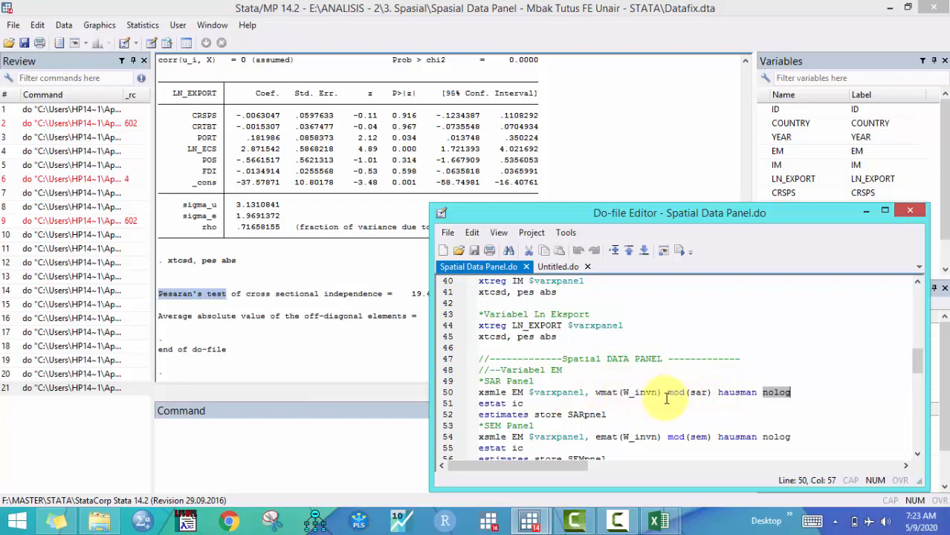
{"action": "left_click_drag", "start_coordinate": [719, 392], "coordinate": [760, 392]}
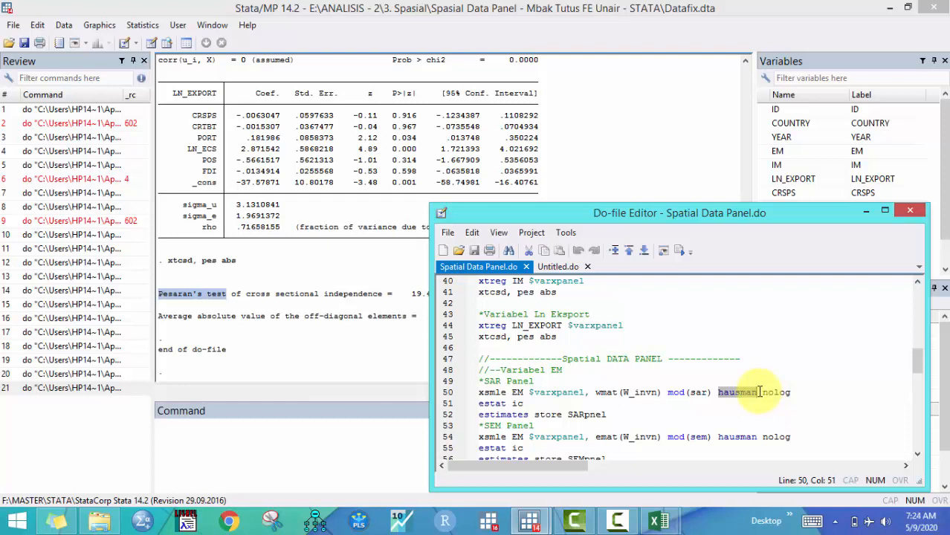
{"action": "left_click_drag", "start_coordinate": [579, 393], "coordinate": [757, 392]}
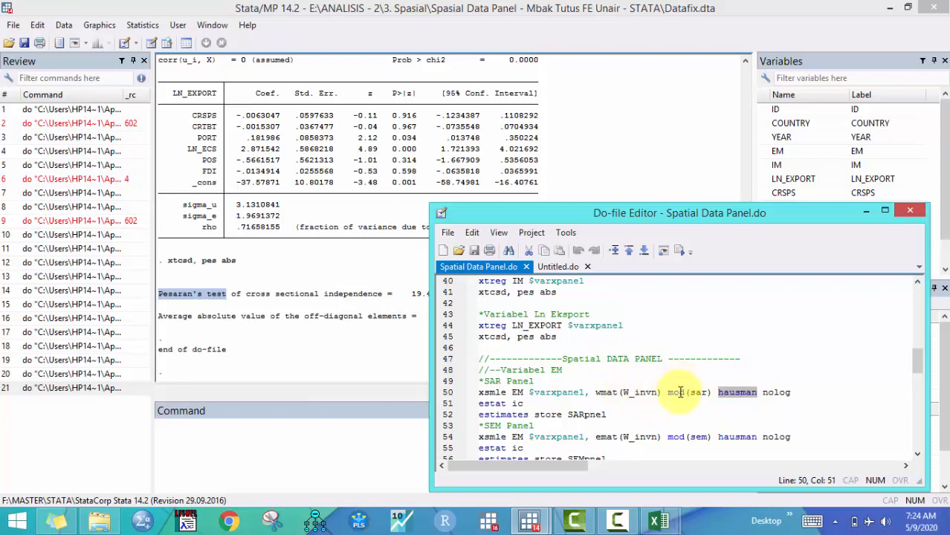
{"action": "left_click_drag", "start_coordinate": [595, 392], "coordinate": [714, 394]}
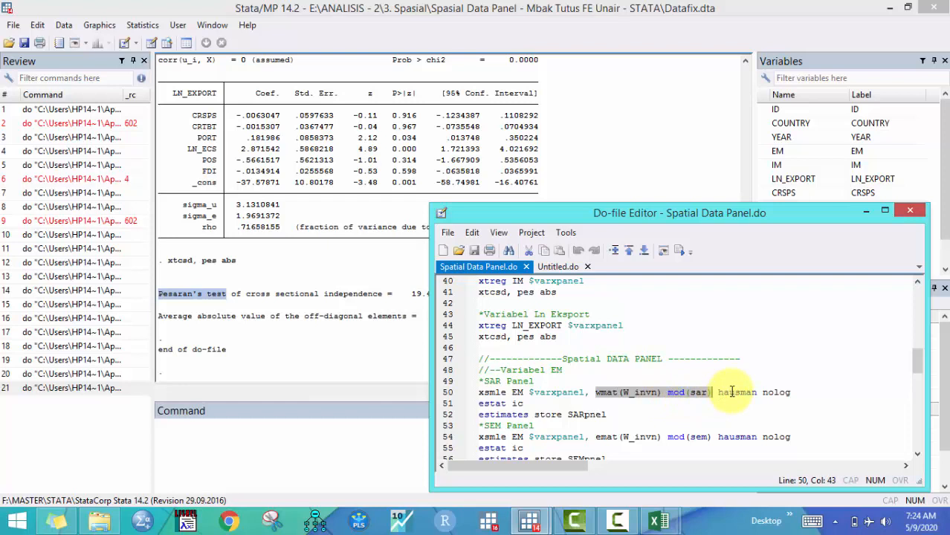
{"action": "left_click", "coordinate": [448, 393]}
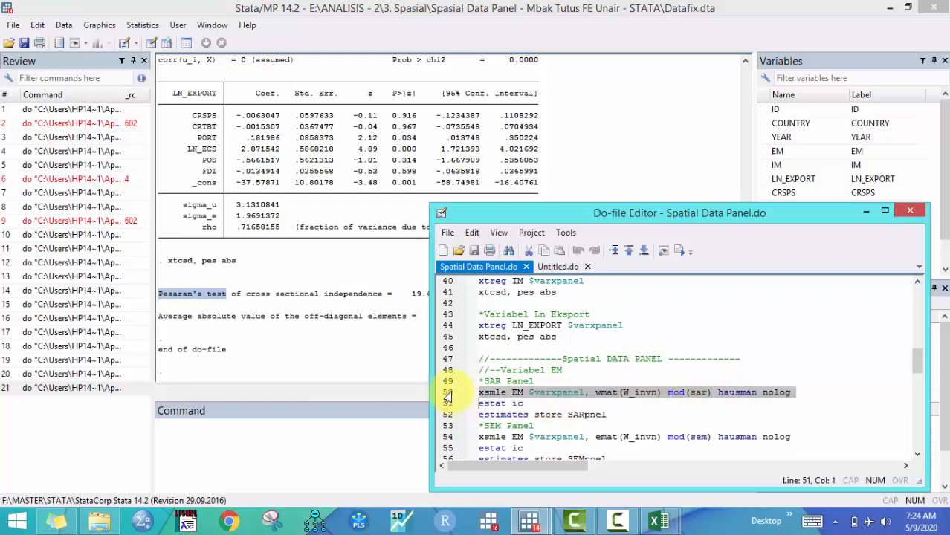
{"action": "left_click", "coordinate": [680, 251]}
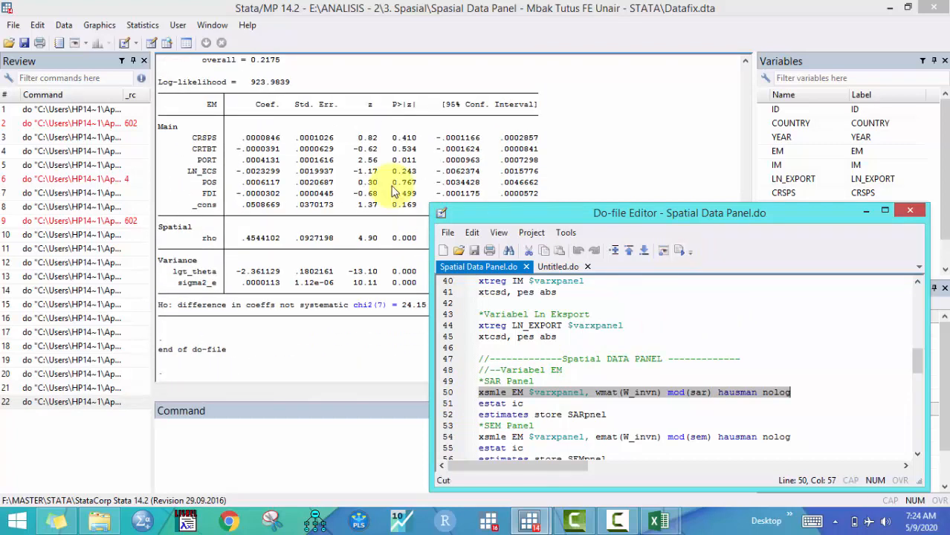
Inspect the SAR random-effects output: the Hausman test line, the spatial rho coefficient and its p-value
{"action": "left_click", "coordinate": [394, 192]}
{"action": "scroll", "coordinate": [234, 169], "scroll_direction": "up", "scroll_amount": 5}
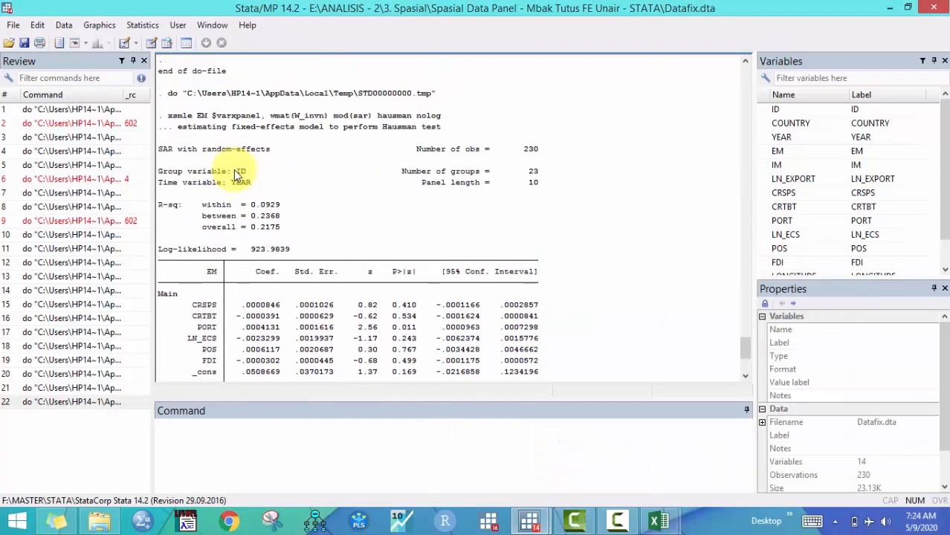
{"action": "left_click_drag", "start_coordinate": [165, 130], "coordinate": [444, 132]}
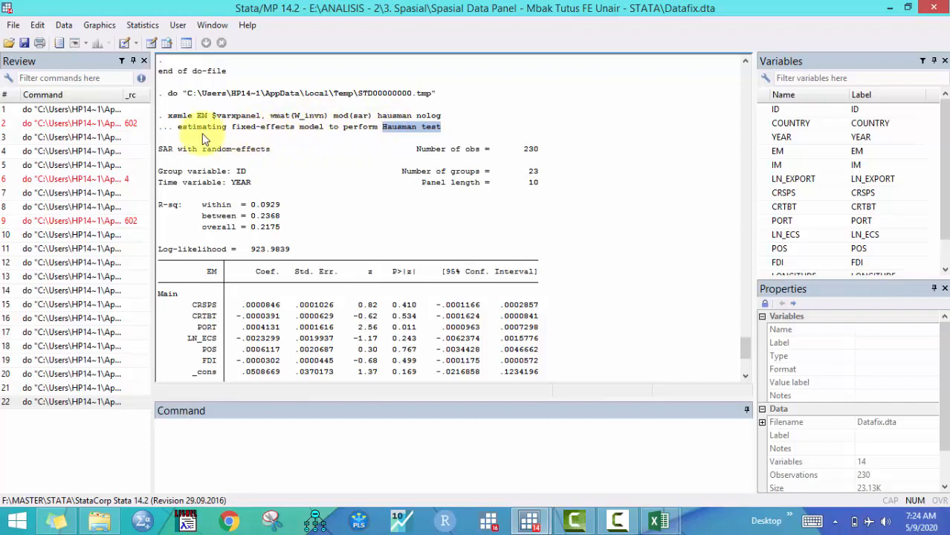
{"action": "left_click_drag", "start_coordinate": [161, 149], "coordinate": [275, 152]}
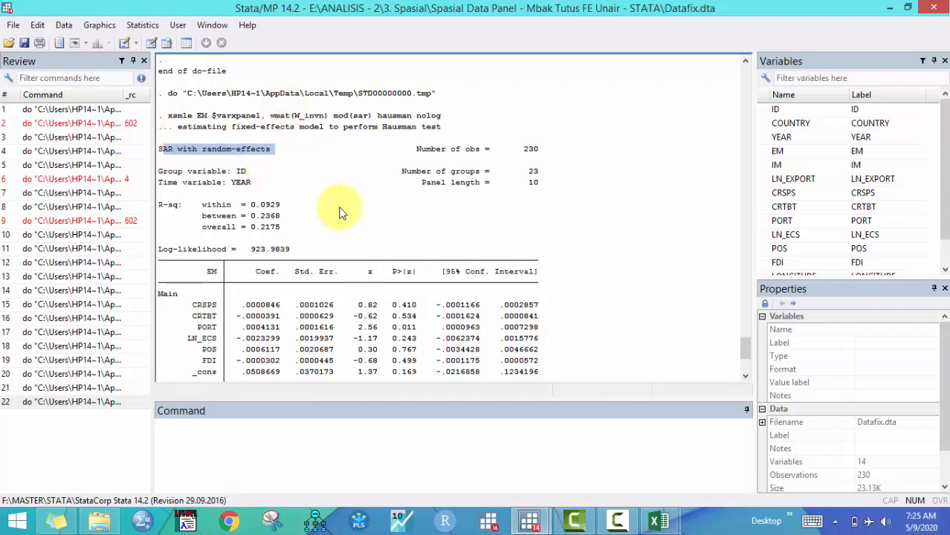
{"action": "left_click", "coordinate": [251, 224]}
{"action": "scroll", "coordinate": [250, 223], "scroll_direction": "down", "scroll_amount": 2}
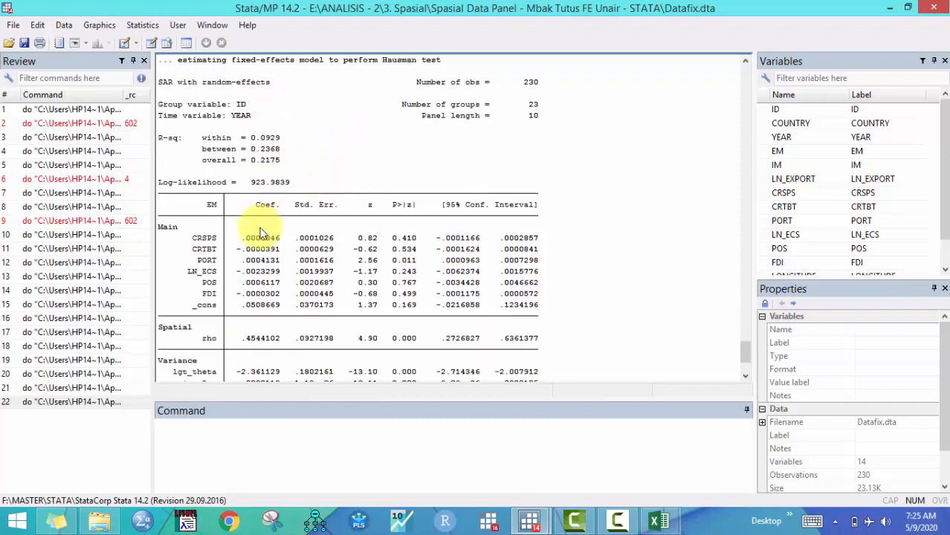
{"action": "scroll", "coordinate": [403, 276], "scroll_direction": "down", "scroll_amount": 1}
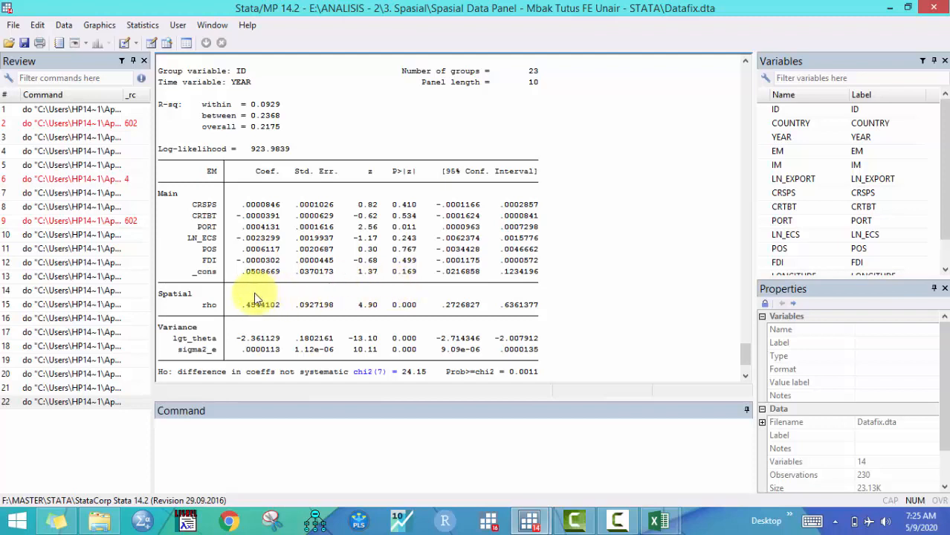
{"action": "double_click", "coordinate": [175, 296]}
{"action": "double_click", "coordinate": [207, 304]}
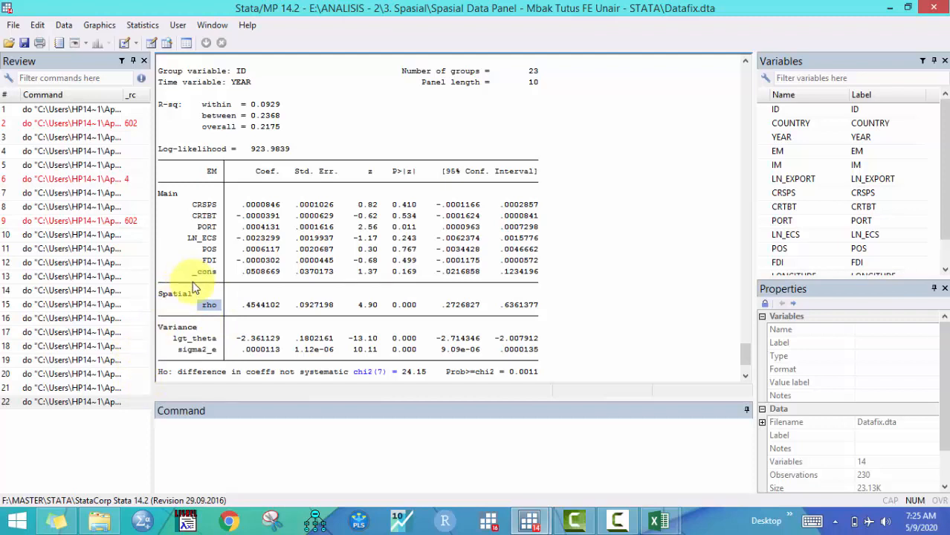
{"action": "left_click", "coordinate": [209, 306]}
{"action": "left_click_drag", "start_coordinate": [201, 306], "coordinate": [219, 311]}
{"action": "left_click_drag", "start_coordinate": [392, 305], "coordinate": [418, 308]}
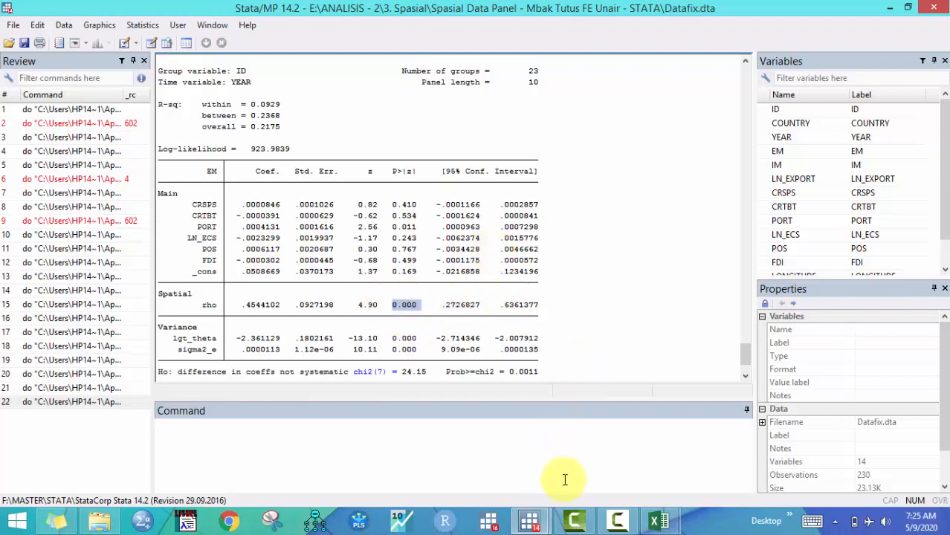
Examine the within, between and overall R-squared values in the SAR results
{"action": "left_click", "coordinate": [531, 519]}
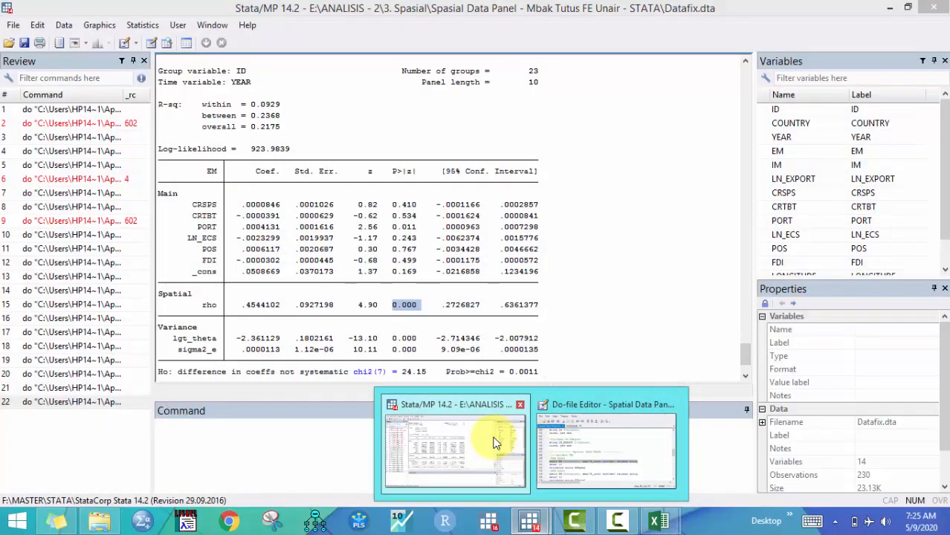
{"action": "left_click", "coordinate": [484, 435]}
{"action": "left_click", "coordinate": [473, 355]}
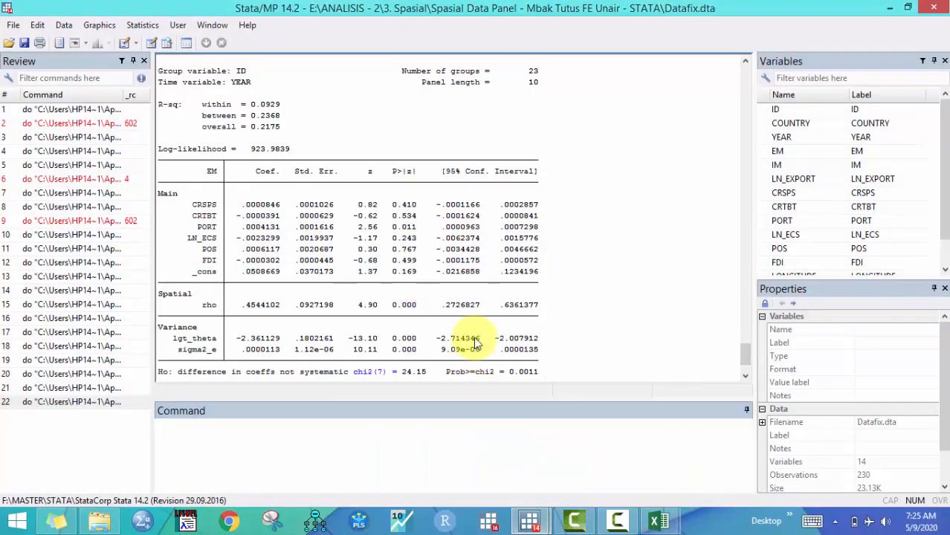
{"action": "scroll", "coordinate": [476, 342], "scroll_direction": "up", "scroll_amount": 1}
{"action": "scroll", "coordinate": [474, 337], "scroll_direction": "down", "scroll_amount": 3}
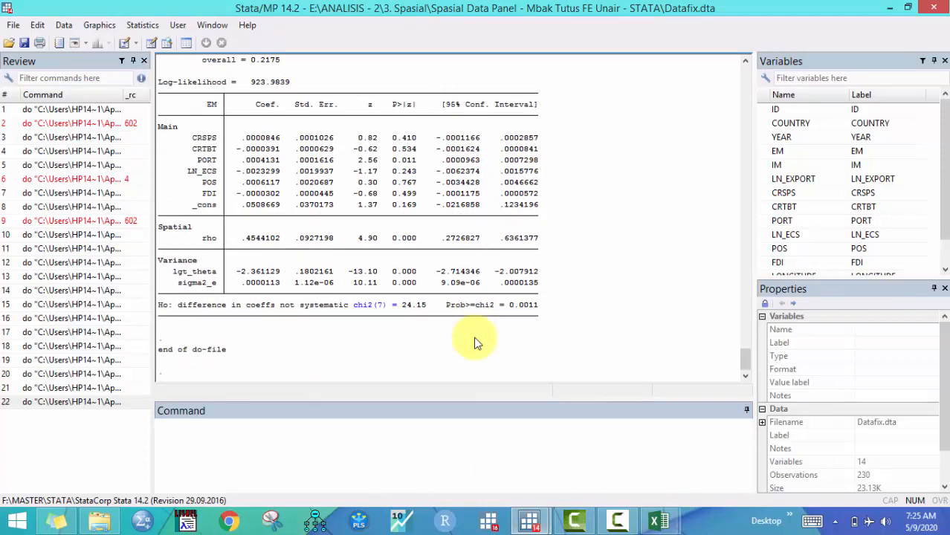
{"action": "scroll", "coordinate": [474, 338], "scroll_direction": "up", "scroll_amount": 3}
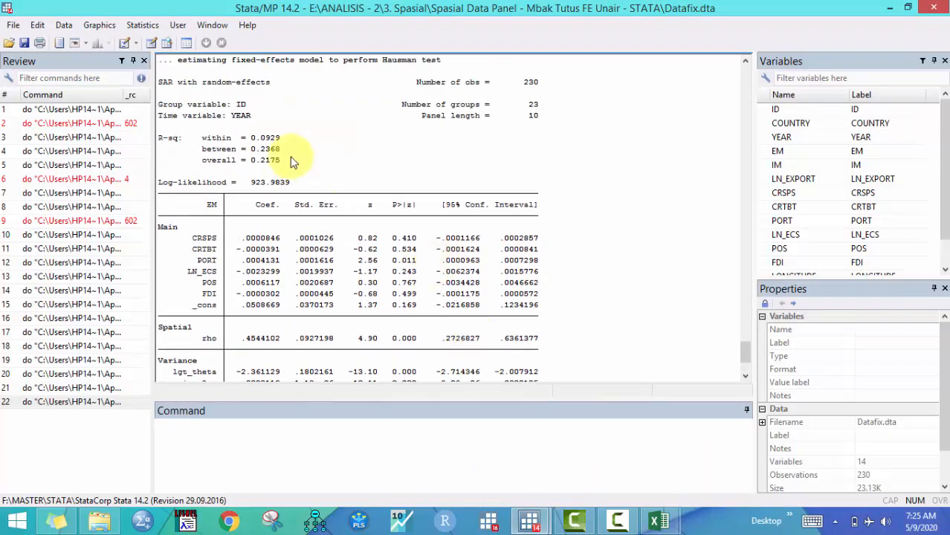
{"action": "left_click_drag", "start_coordinate": [199, 138], "coordinate": [293, 140]}
{"action": "left_click_drag", "start_coordinate": [200, 149], "coordinate": [283, 149]}
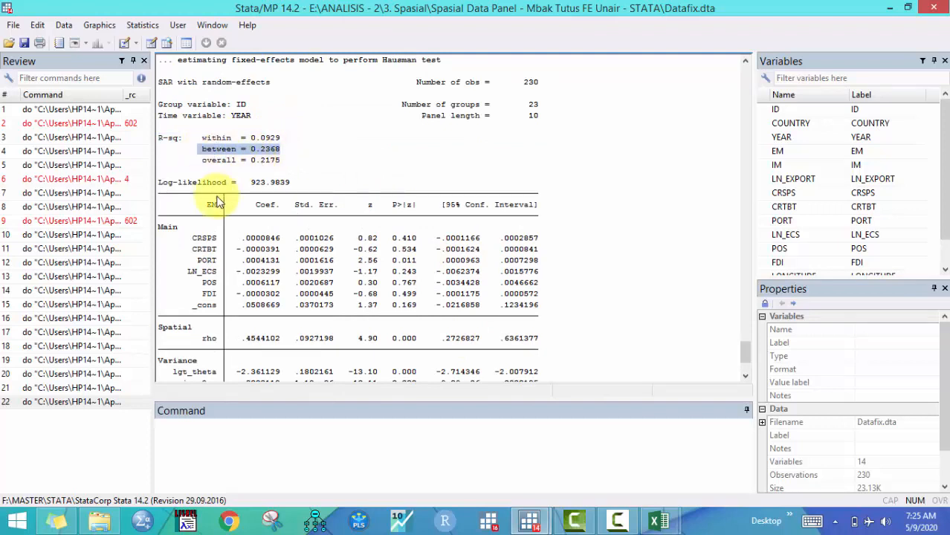
{"action": "scroll", "coordinate": [257, 256], "scroll_direction": "down", "scroll_amount": 3}
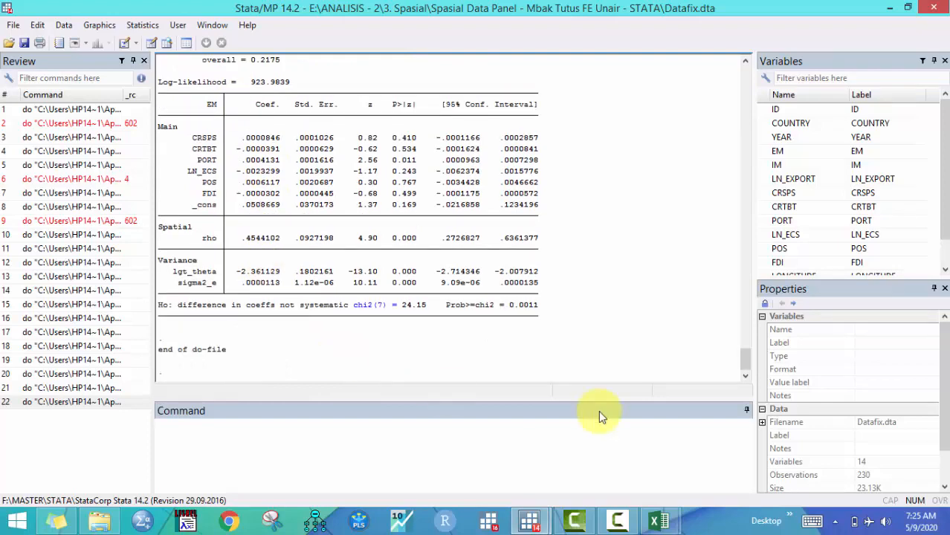
Run the estat ic line after the SAR model and inspect its AIC value
{"action": "left_click", "coordinate": [529, 521]}
{"action": "left_click", "coordinate": [575, 461]}
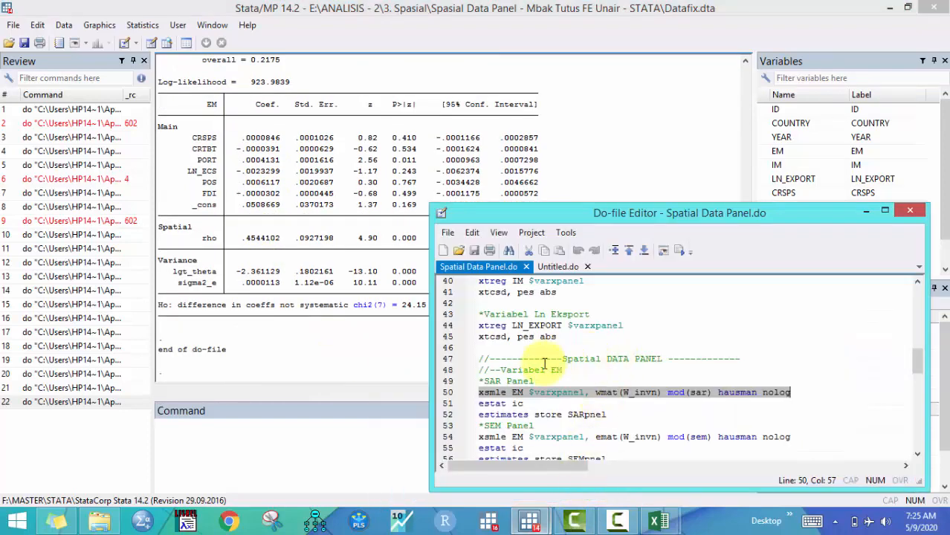
{"action": "scroll", "coordinate": [531, 383], "scroll_direction": "down", "scroll_amount": 1}
{"action": "left_click", "coordinate": [450, 372]}
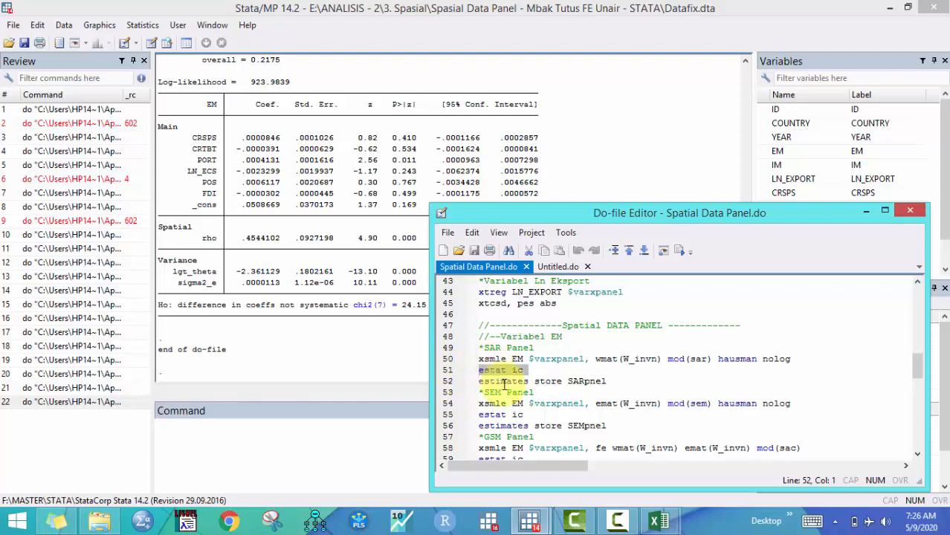
{"action": "left_click", "coordinate": [664, 257]}
{"action": "left_click", "coordinate": [403, 258]}
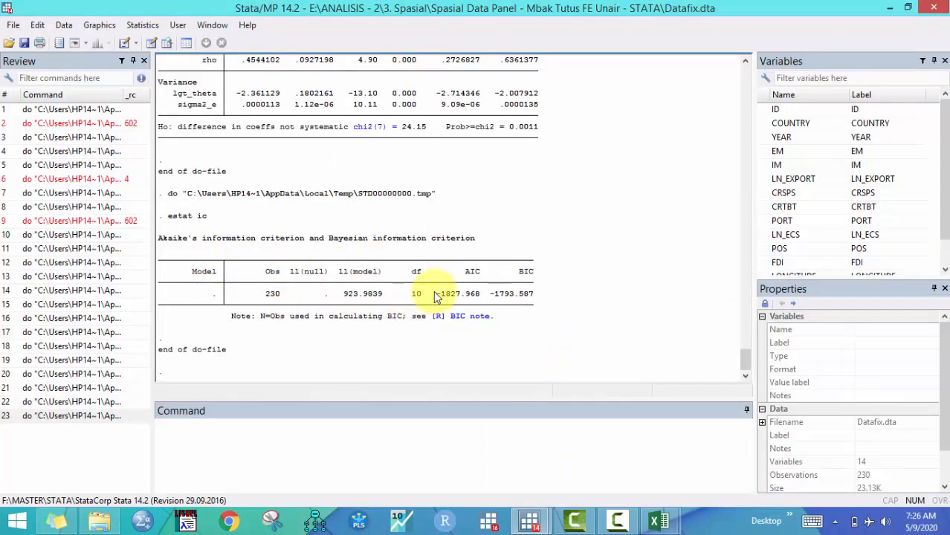
{"action": "left_click_drag", "start_coordinate": [439, 296], "coordinate": [478, 296]}
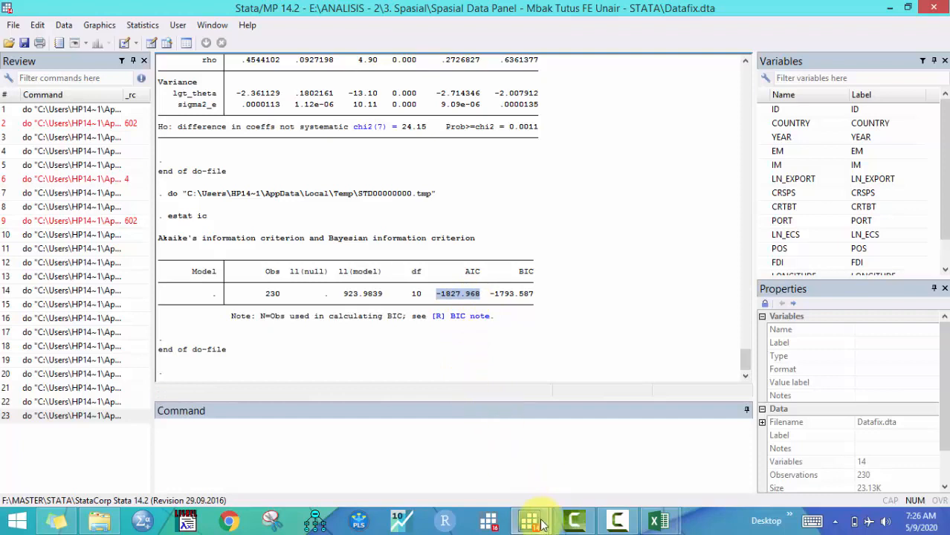
Run the estimates store SARpnel line to save the SAR model estimates
{"action": "mouse_move", "coordinate": [530, 520]}
{"action": "left_click", "coordinate": [565, 480]}
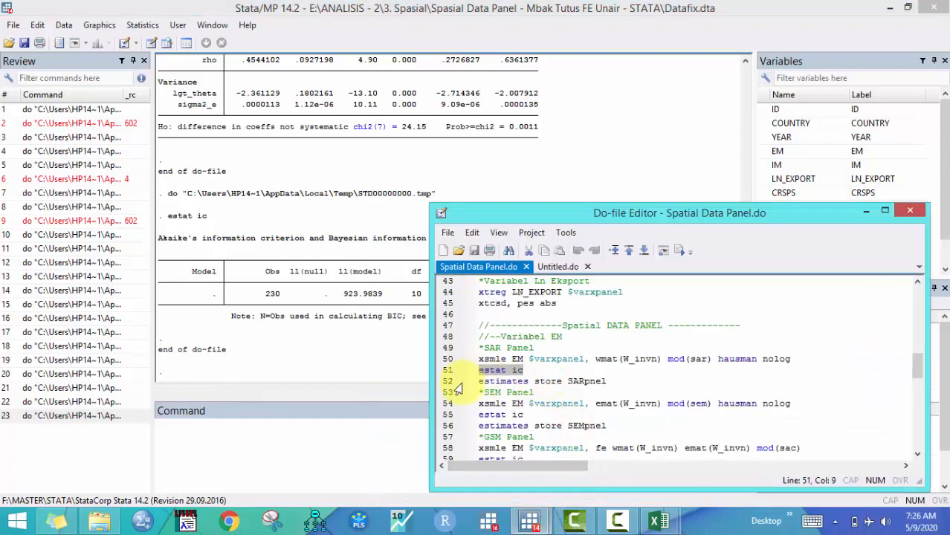
{"action": "left_click", "coordinate": [457, 382]}
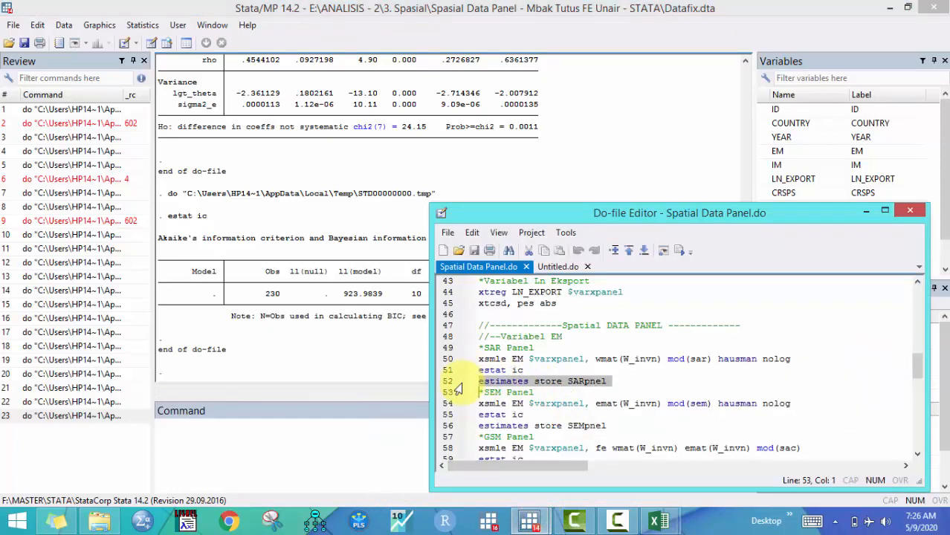
{"action": "left_click_drag", "start_coordinate": [479, 381], "coordinate": [550, 381]}
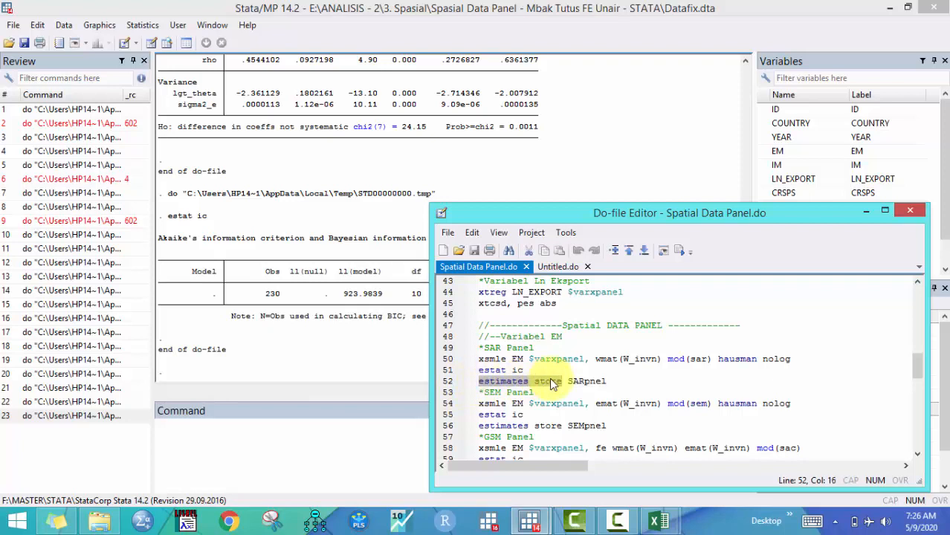
{"action": "left_click_drag", "start_coordinate": [567, 381], "coordinate": [609, 380]}
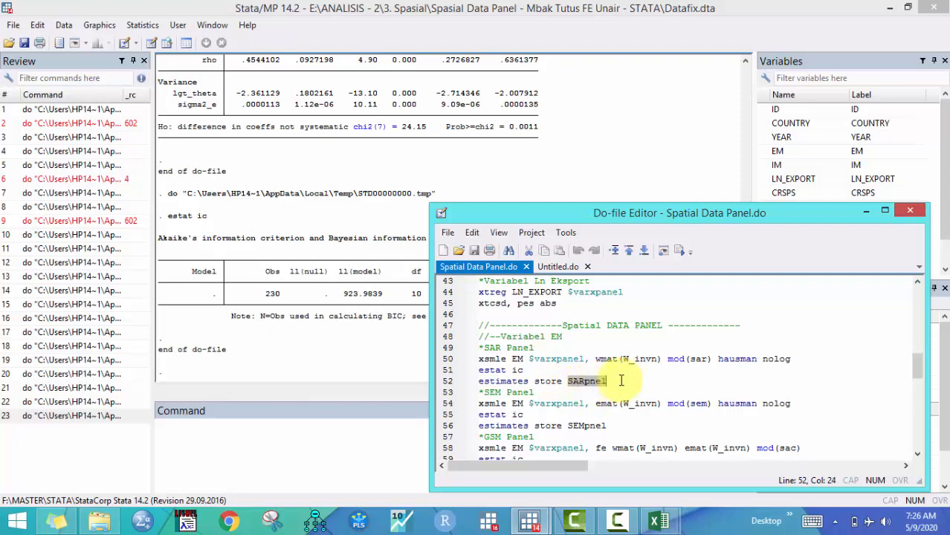
{"action": "left_click", "coordinate": [461, 381]}
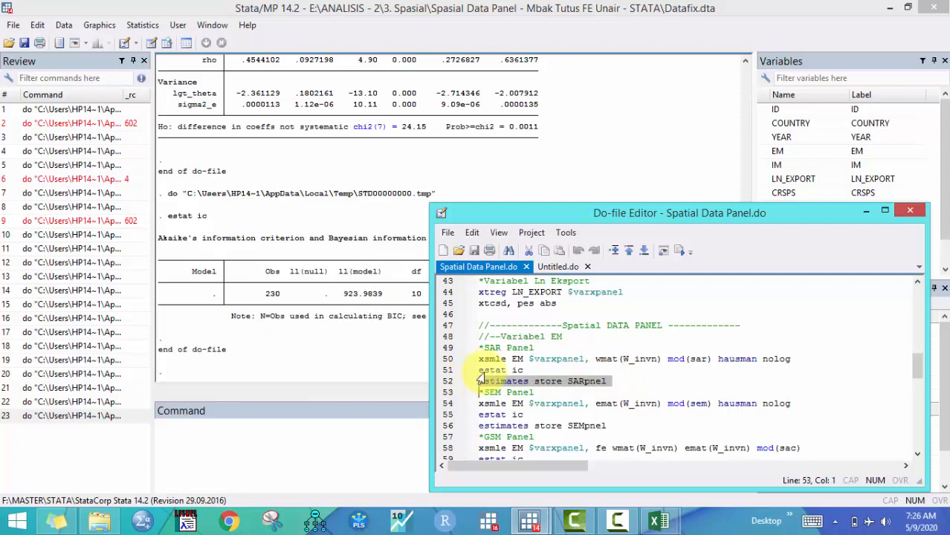
{"action": "left_click", "coordinate": [675, 252]}
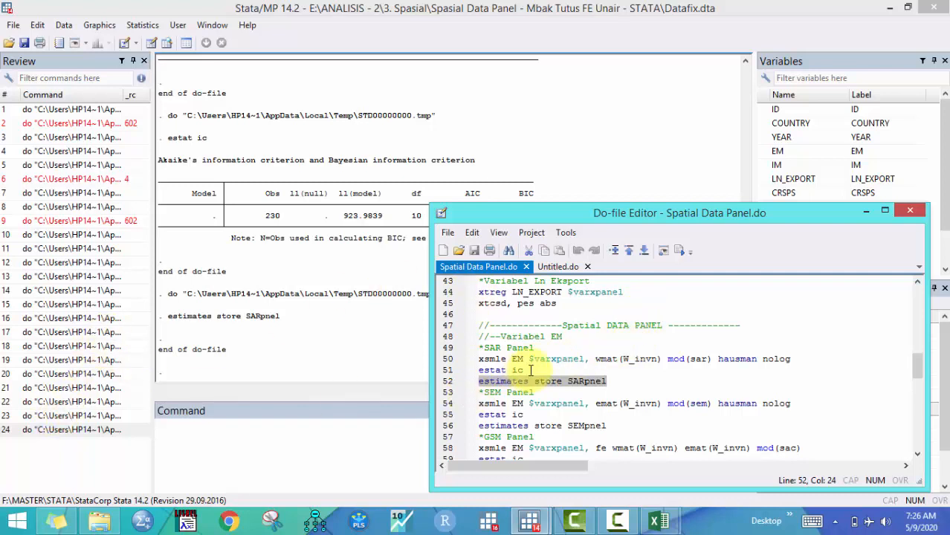
Examine the SEM xsmle command's arguments: $varxpanel, emat(W_invn), mod(sem), hausman and nolog
{"action": "scroll", "coordinate": [513, 375], "scroll_direction": "down", "scroll_amount": 1}
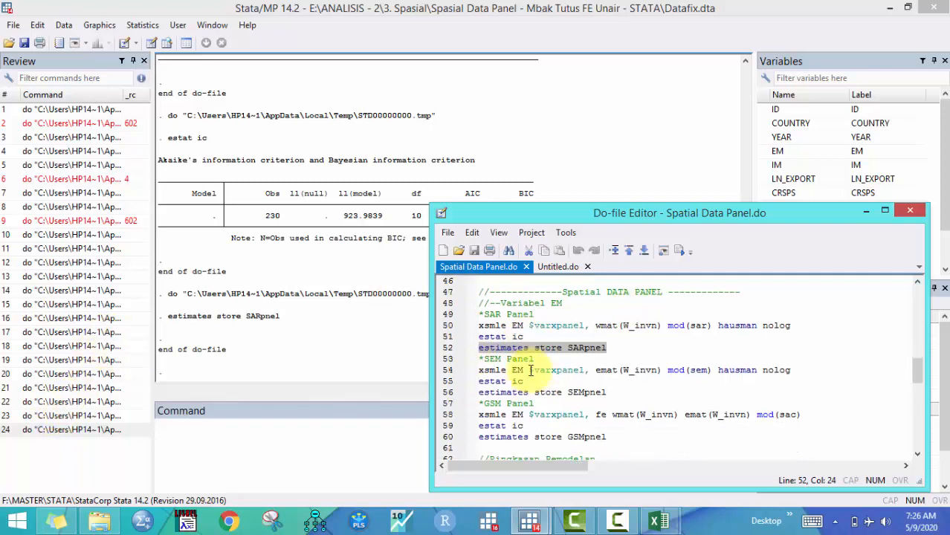
{"action": "left_click", "coordinate": [457, 371]}
{"action": "left_click", "coordinate": [489, 372]}
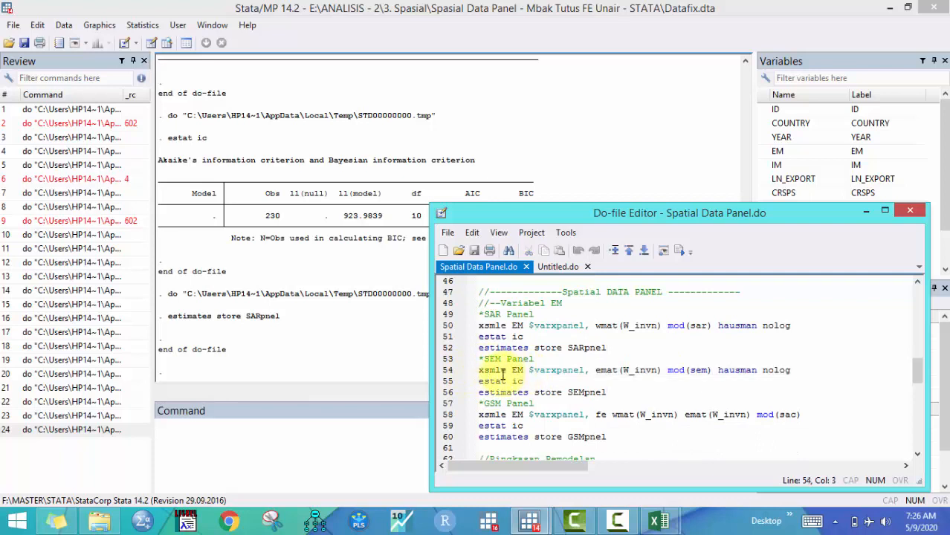
{"action": "left_click_drag", "start_coordinate": [480, 371], "coordinate": [592, 371]}
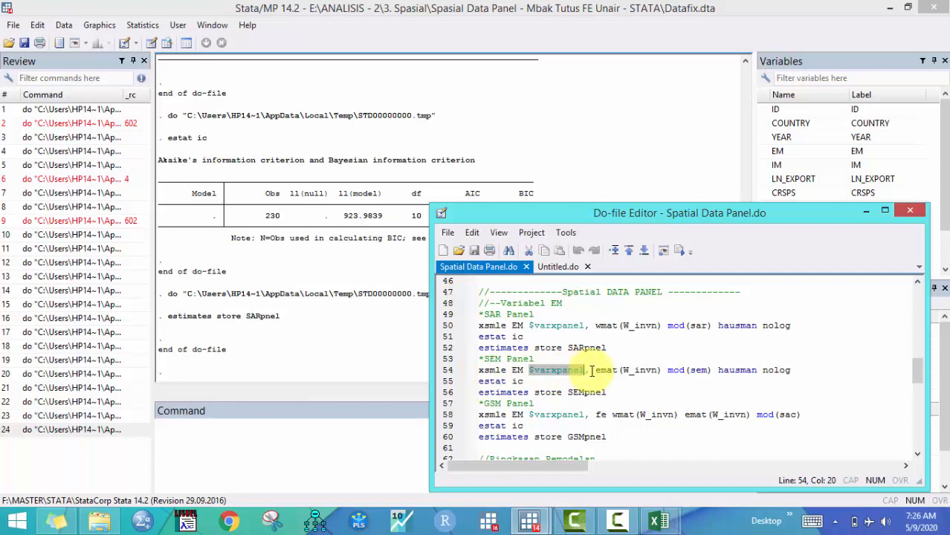
{"action": "left_click", "coordinate": [597, 370]}
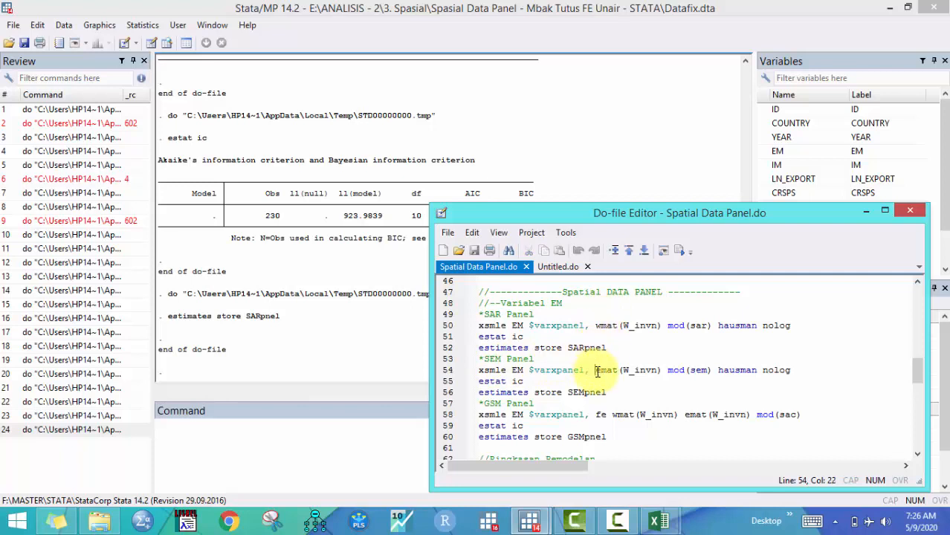
{"action": "left_click_drag", "start_coordinate": [597, 370], "coordinate": [616, 373]}
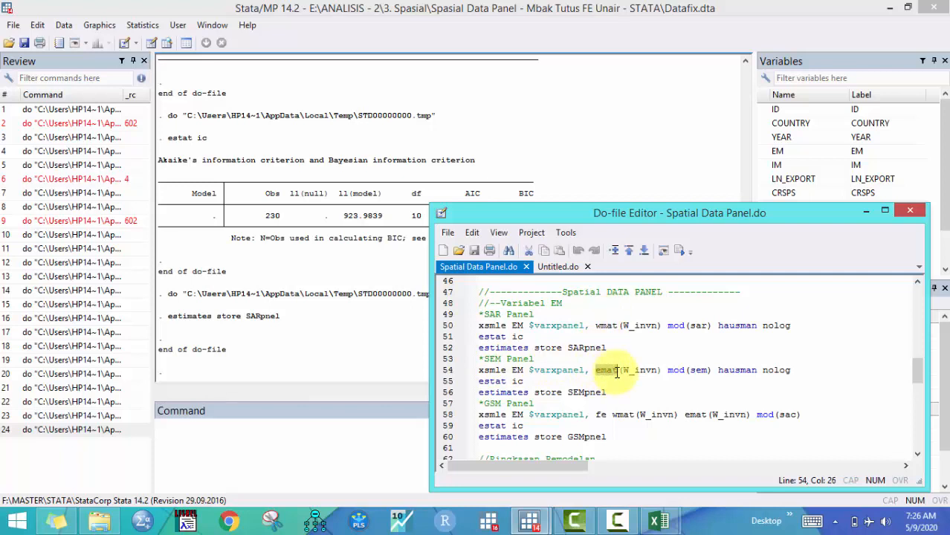
{"action": "double_click", "coordinate": [648, 370]}
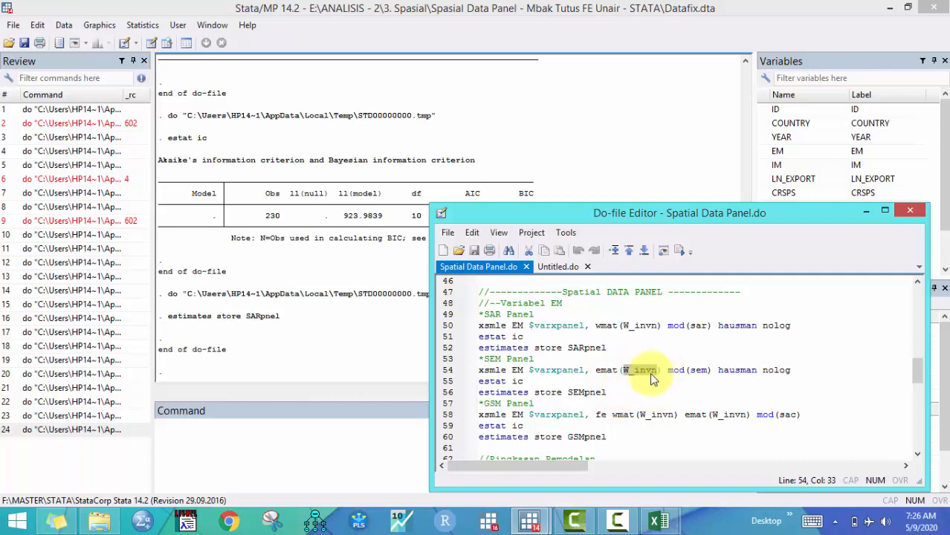
Run the SEM block on lines 54 to 56: xsmle with mod(sem), estat ic and estimates store SEMpnel
{"action": "double_click", "coordinate": [677, 370]}
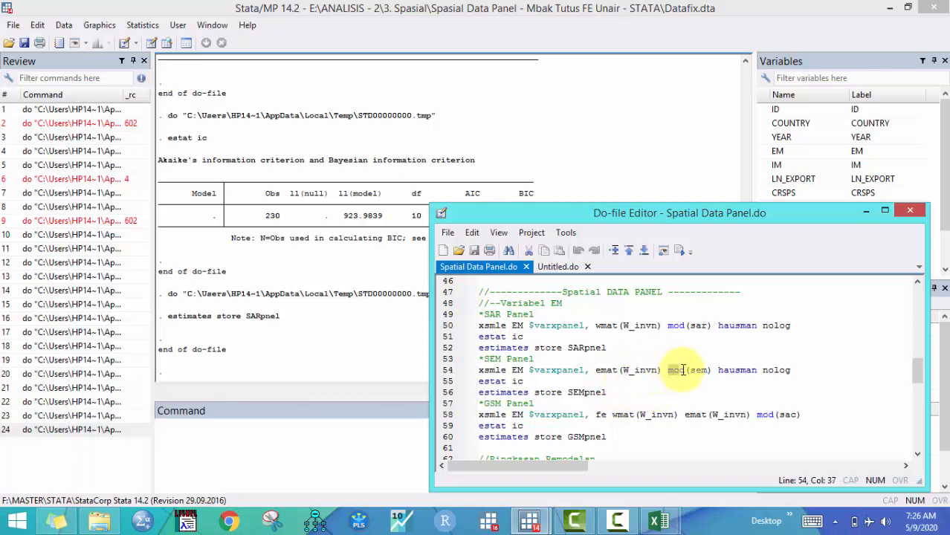
{"action": "double_click", "coordinate": [699, 369]}
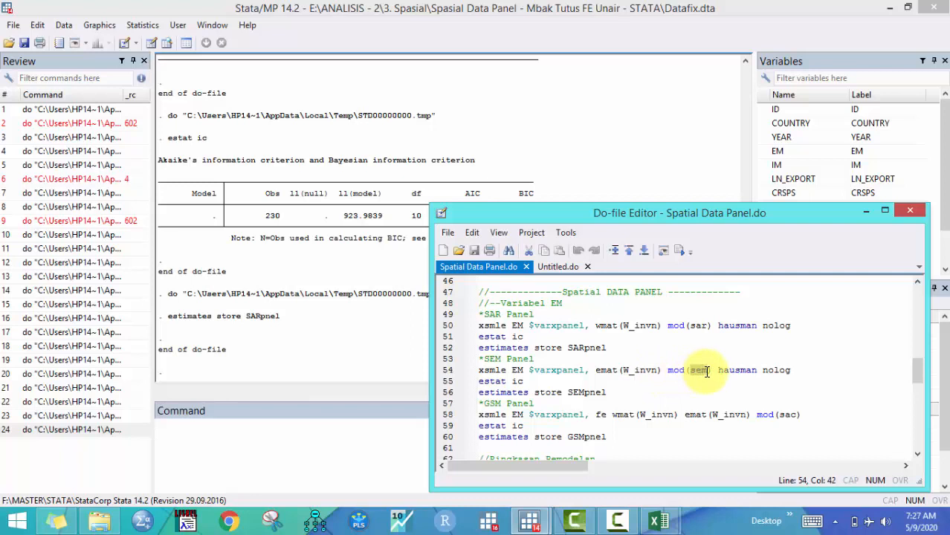
{"action": "left_click_drag", "start_coordinate": [718, 371], "coordinate": [797, 371]}
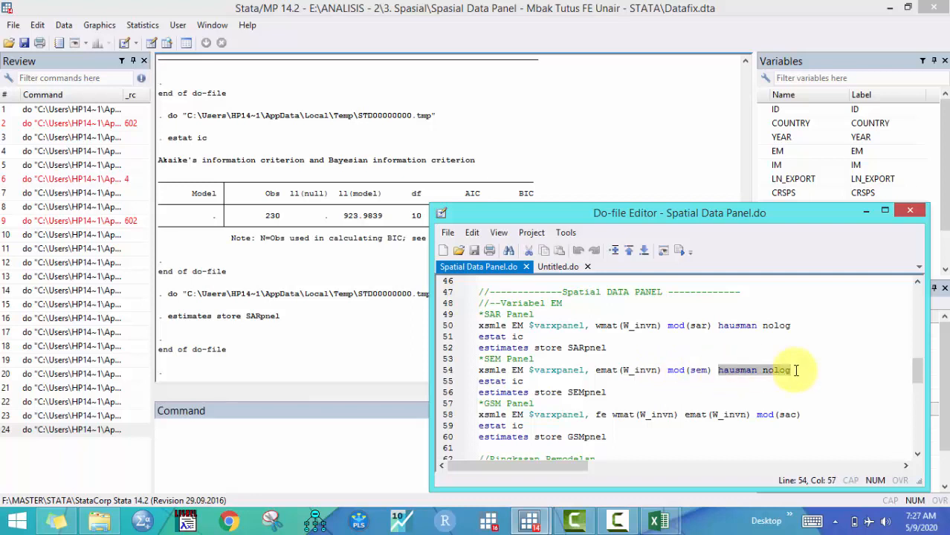
{"action": "left_click", "coordinate": [454, 372]}
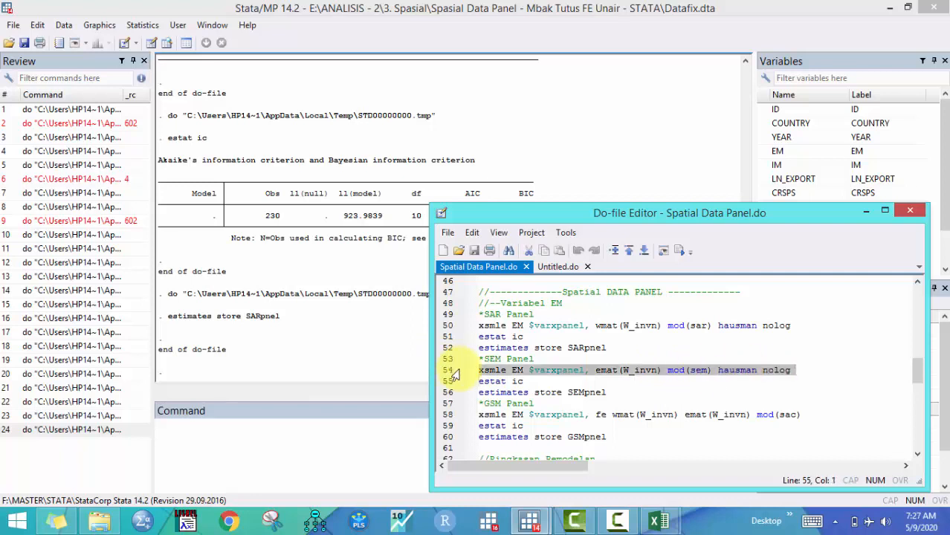
{"action": "left_click_drag", "start_coordinate": [455, 374], "coordinate": [456, 404]}
{"action": "left_click", "coordinate": [679, 250]}
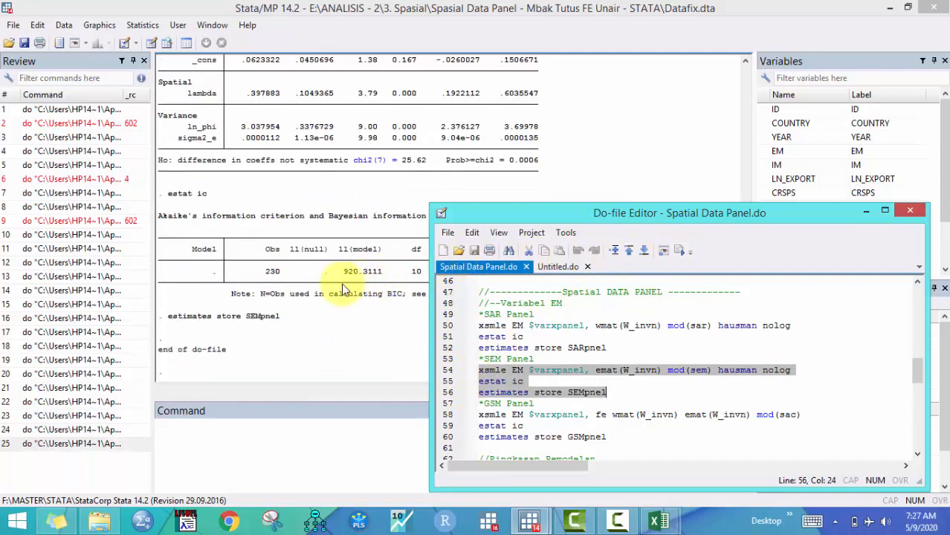
Examine the SEM estimation results and compare its AIC and BIC with the SAR model's AIC
{"action": "left_click", "coordinate": [343, 290]}
{"action": "scroll", "coordinate": [343, 290], "scroll_direction": "up", "scroll_amount": 4}
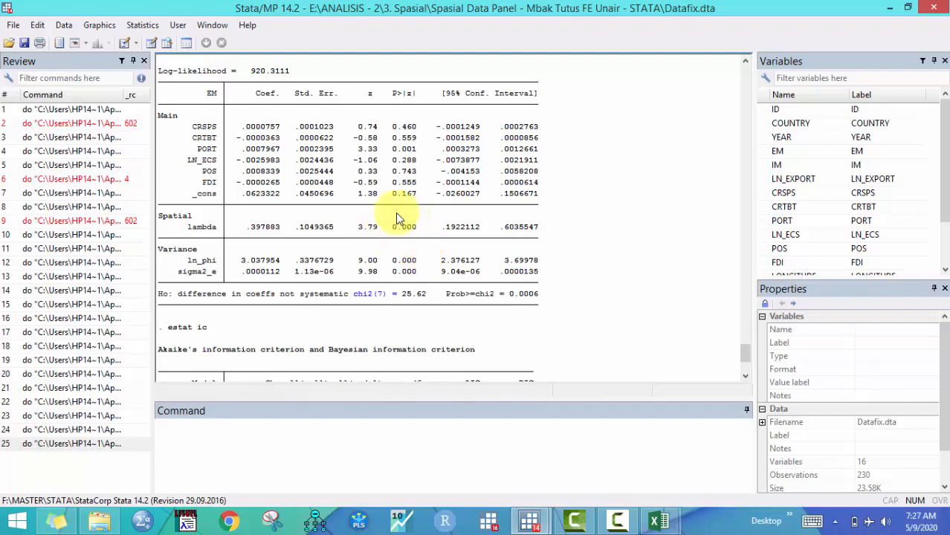
{"action": "mouse_move", "coordinate": [529, 521]}
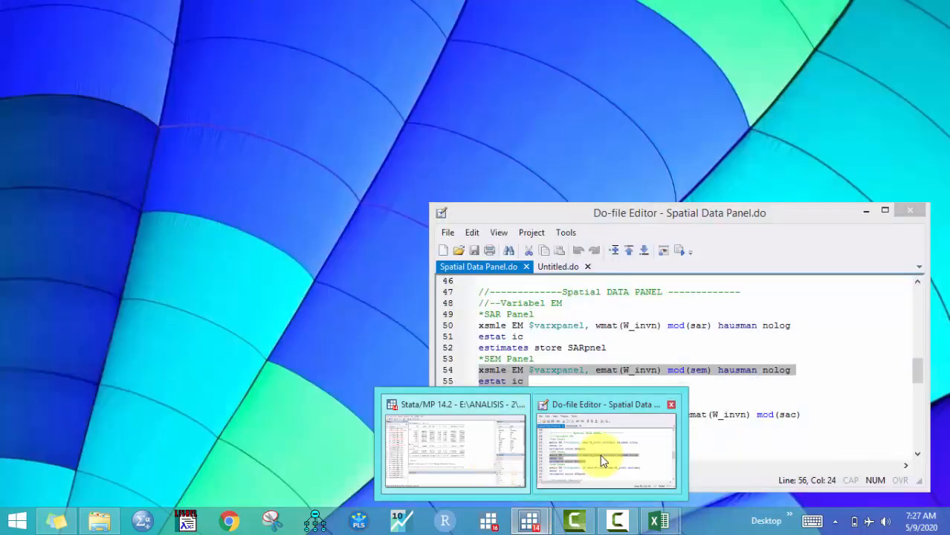
{"action": "left_click", "coordinate": [600, 455]}
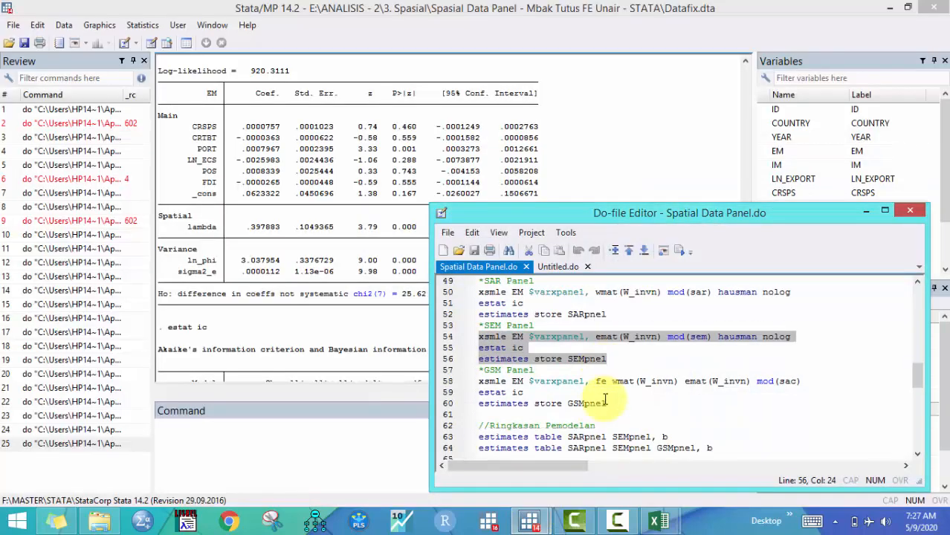
{"action": "left_click", "coordinate": [387, 348]}
{"action": "scroll", "coordinate": [446, 327], "scroll_direction": "down", "scroll_amount": 3}
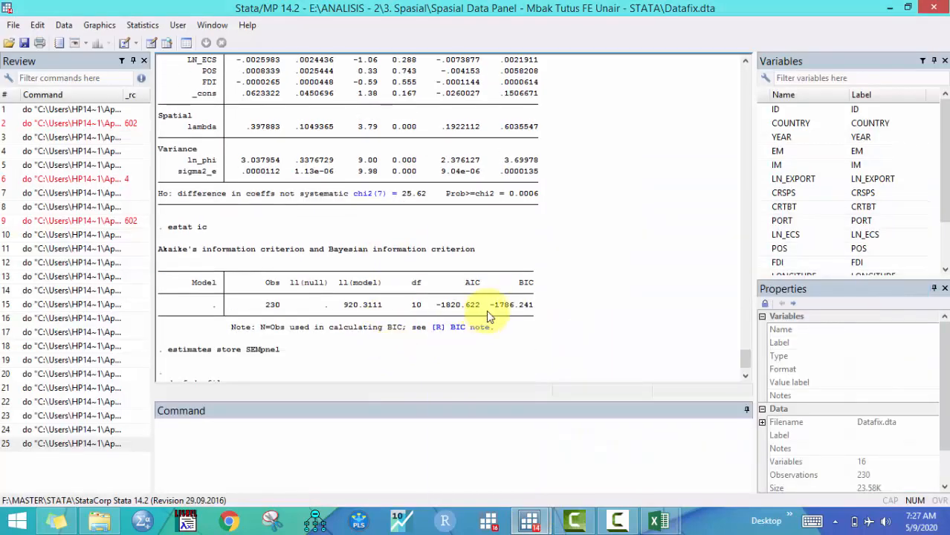
{"action": "double_click", "coordinate": [444, 307]}
{"action": "double_click", "coordinate": [520, 309]}
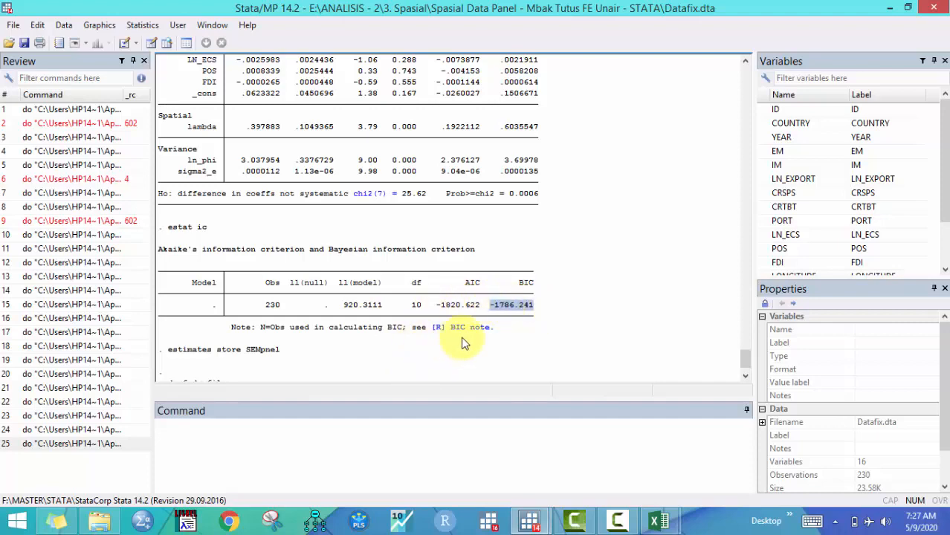
{"action": "scroll", "coordinate": [495, 330], "scroll_direction": "up", "scroll_amount": 4}
{"action": "scroll", "coordinate": [494, 331], "scroll_direction": "up", "scroll_amount": 10}
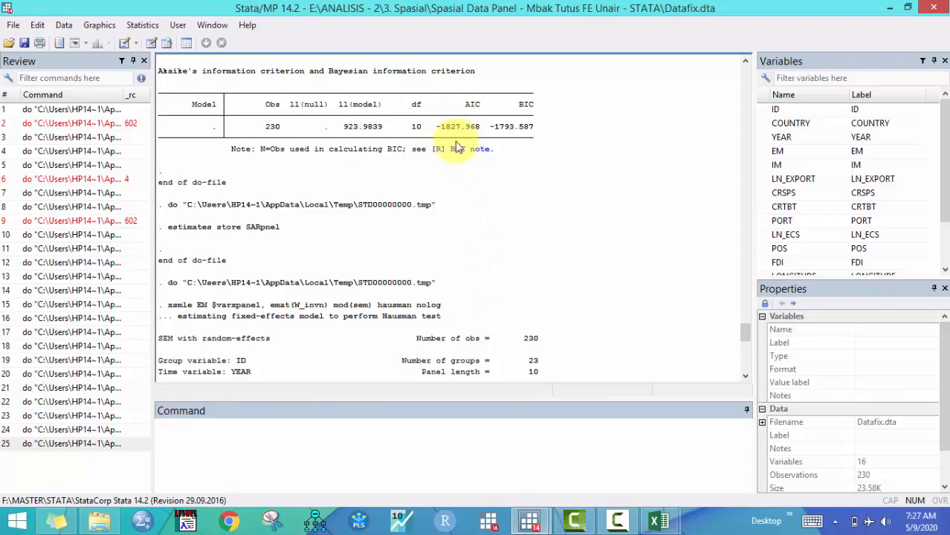
{"action": "scroll", "coordinate": [457, 147], "scroll_direction": "down", "scroll_amount": 14}
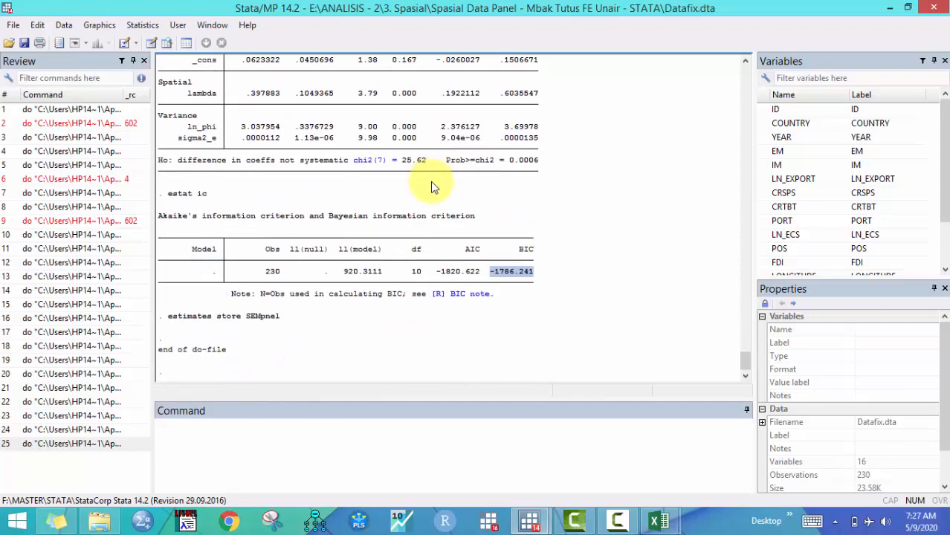
Examine the GSM xsmle command's arguments: fe, wmat(W_invn), emat(W_invn) and mod(sac)
{"action": "left_click", "coordinate": [530, 523]}
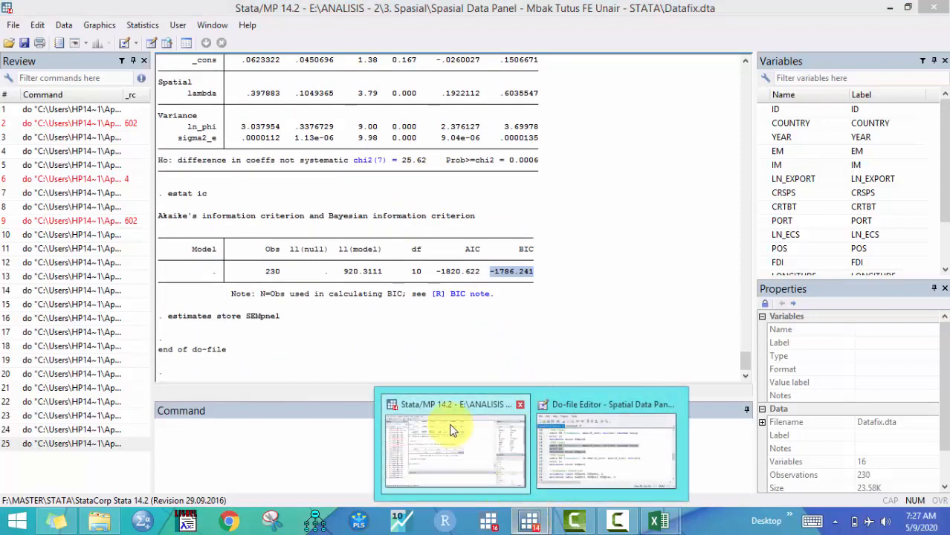
{"action": "left_click", "coordinate": [530, 521]}
{"action": "left_click", "coordinate": [562, 478]}
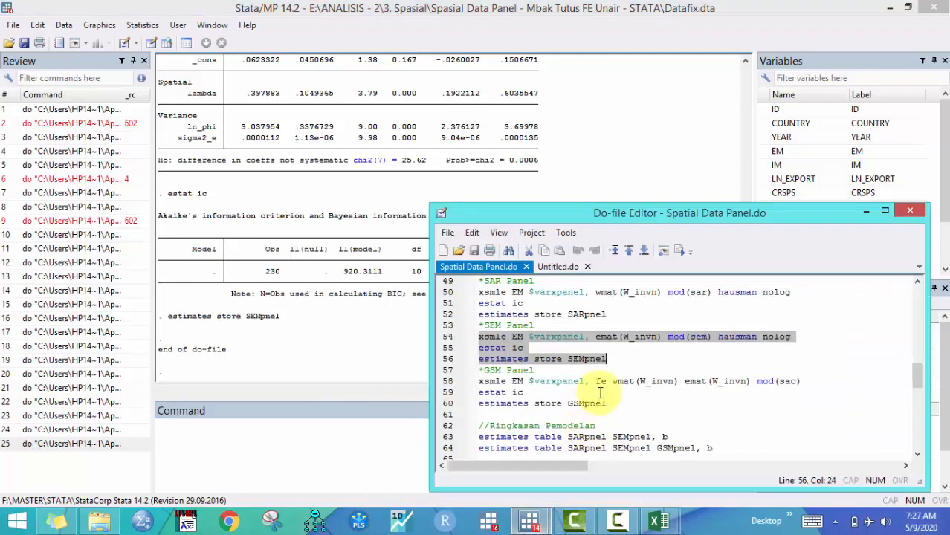
{"action": "scroll", "coordinate": [601, 393], "scroll_direction": "down", "scroll_amount": 3}
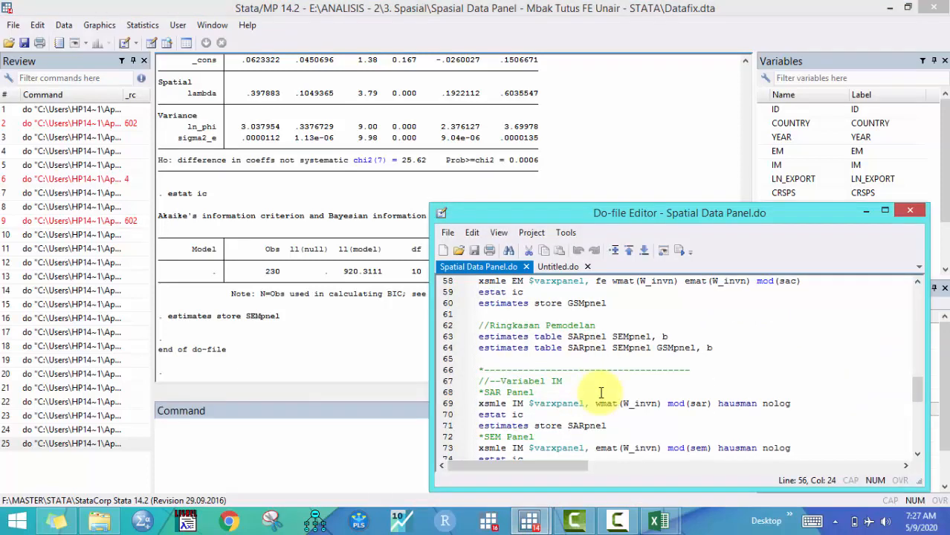
{"action": "scroll", "coordinate": [601, 392], "scroll_direction": "down", "scroll_amount": 2}
{"action": "scroll", "coordinate": [600, 386], "scroll_direction": "up", "scroll_amount": 4}
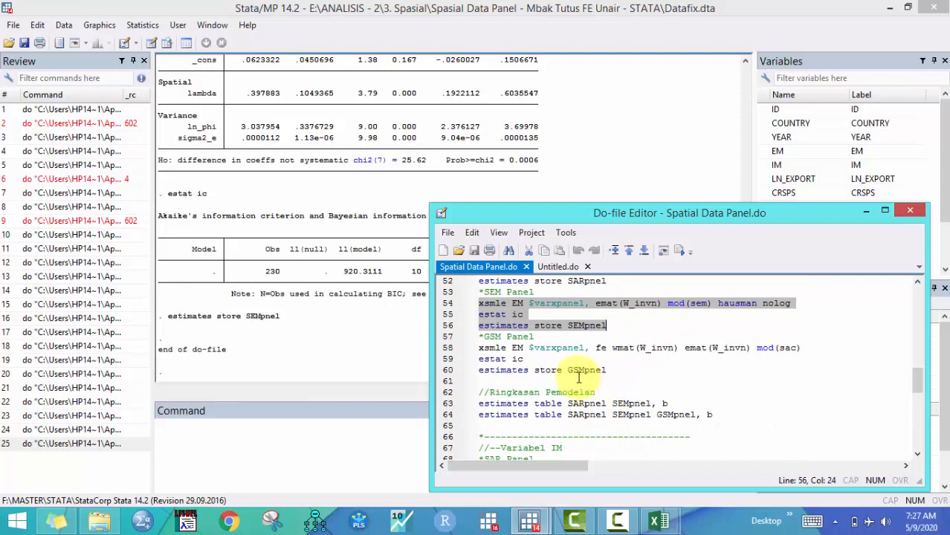
{"action": "left_click", "coordinate": [452, 349]}
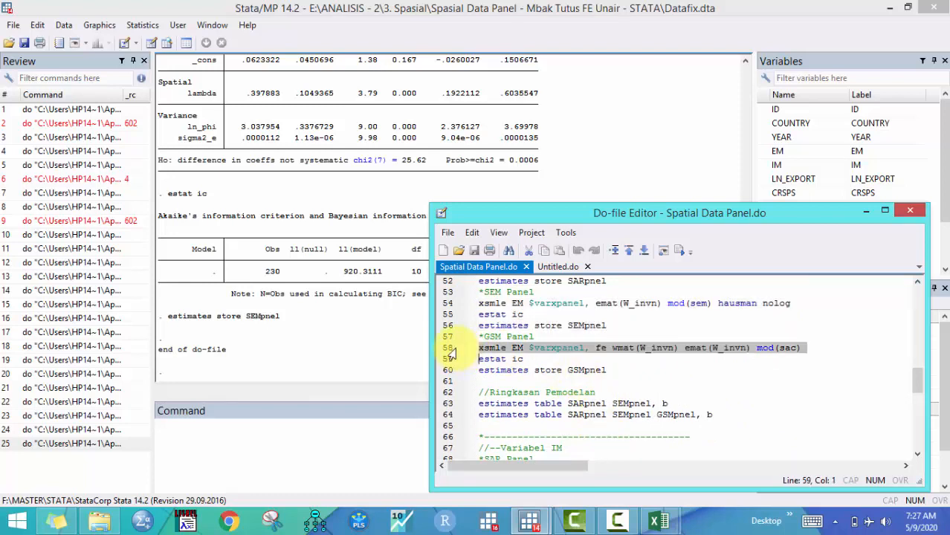
{"action": "left_click", "coordinate": [523, 354]}
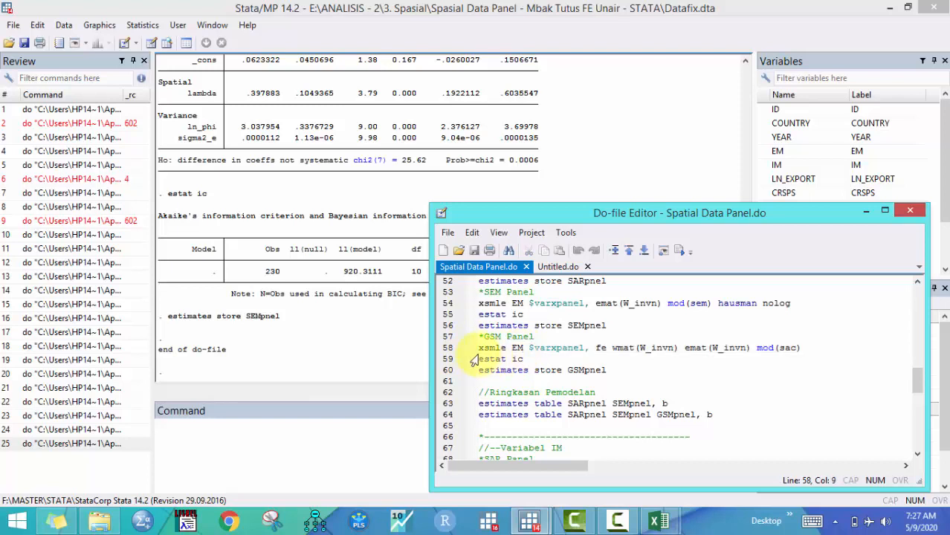
{"action": "left_click_drag", "start_coordinate": [488, 348], "coordinate": [599, 346]}
{"action": "left_click", "coordinate": [598, 347]}
{"action": "double_click", "coordinate": [601, 347]}
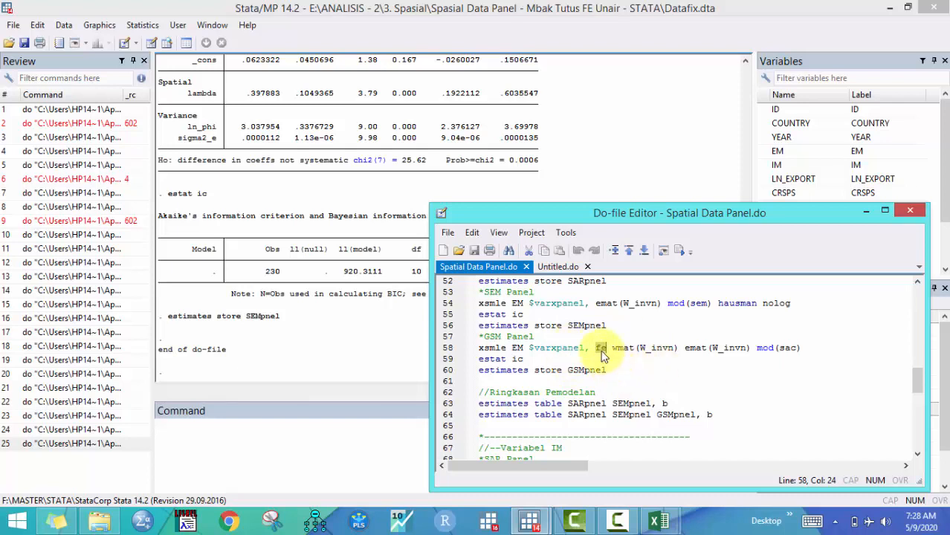
{"action": "mouse_move", "coordinate": [596, 348]}
{"action": "left_mouse_down"}
{"action": "mouse_move", "coordinate": [579, 349]}
{"action": "mouse_move", "coordinate": [607, 348]}
{"action": "left_mouse_up"}
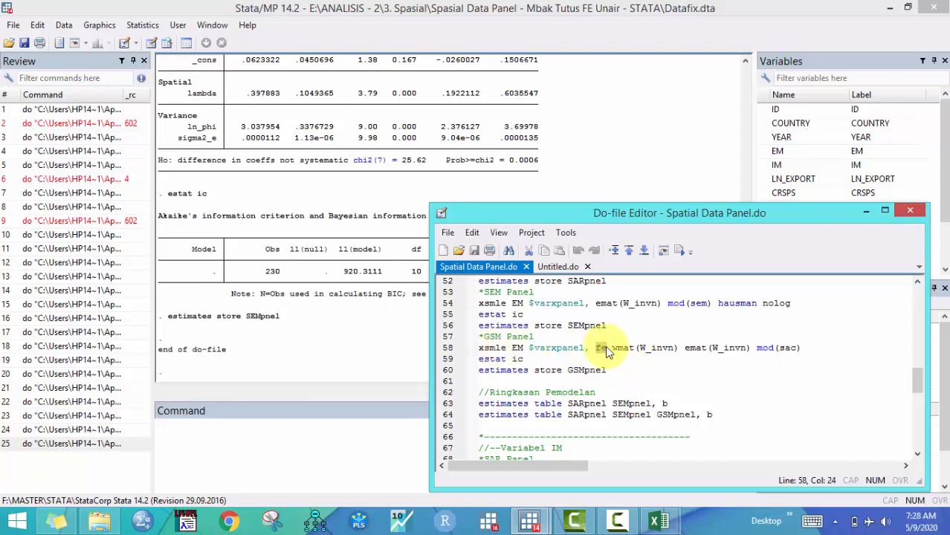
{"action": "left_click", "coordinate": [634, 348]}
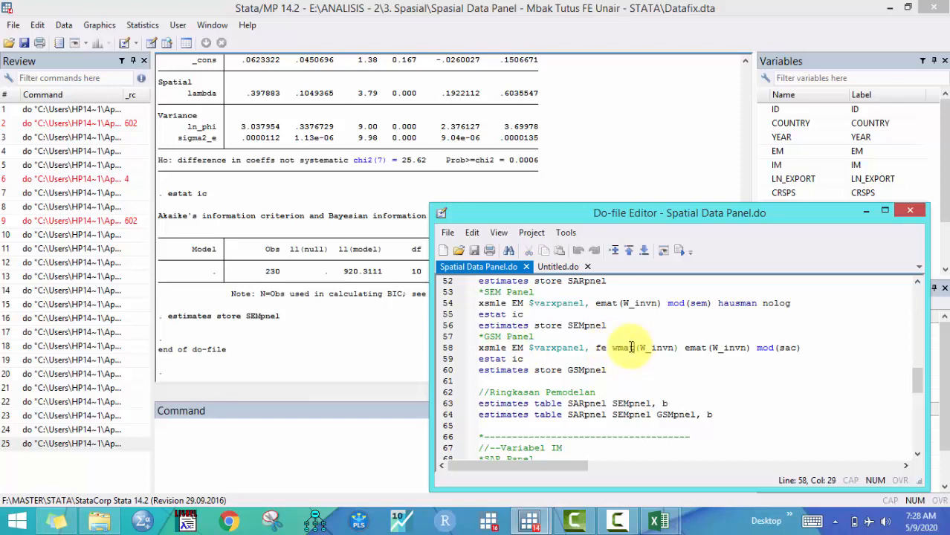
{"action": "left_click_drag", "start_coordinate": [615, 348], "coordinate": [638, 348]}
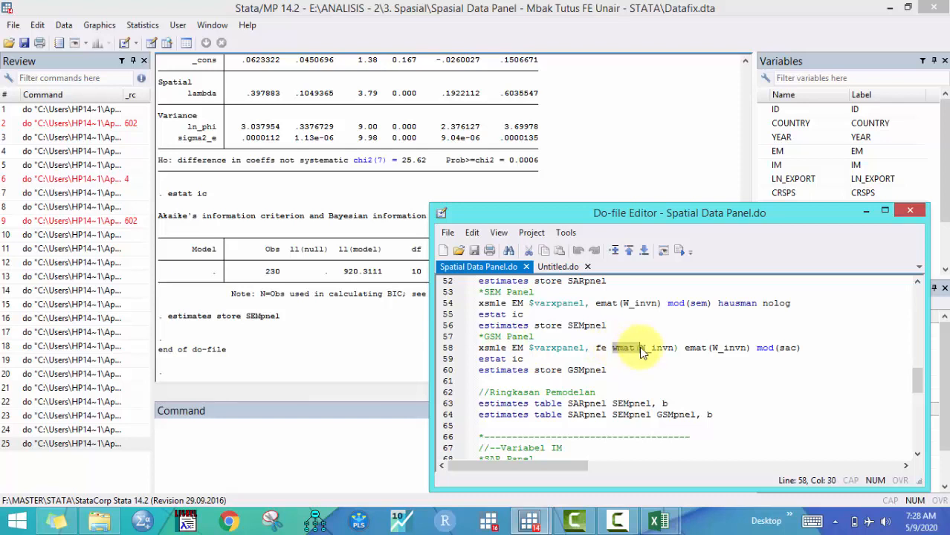
{"action": "double_click", "coordinate": [647, 348]}
{"action": "left_click", "coordinate": [685, 348]}
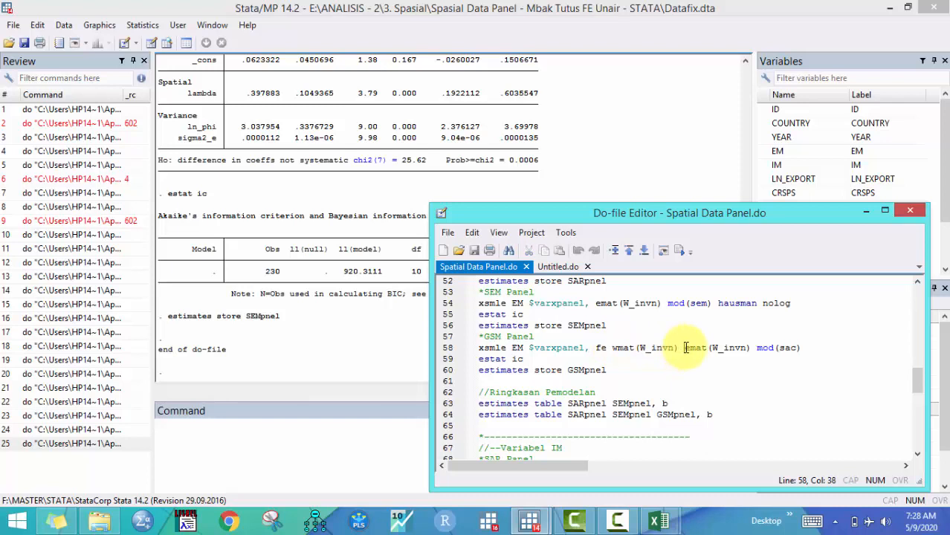
{"action": "left_click_drag", "start_coordinate": [685, 348], "coordinate": [707, 349]}
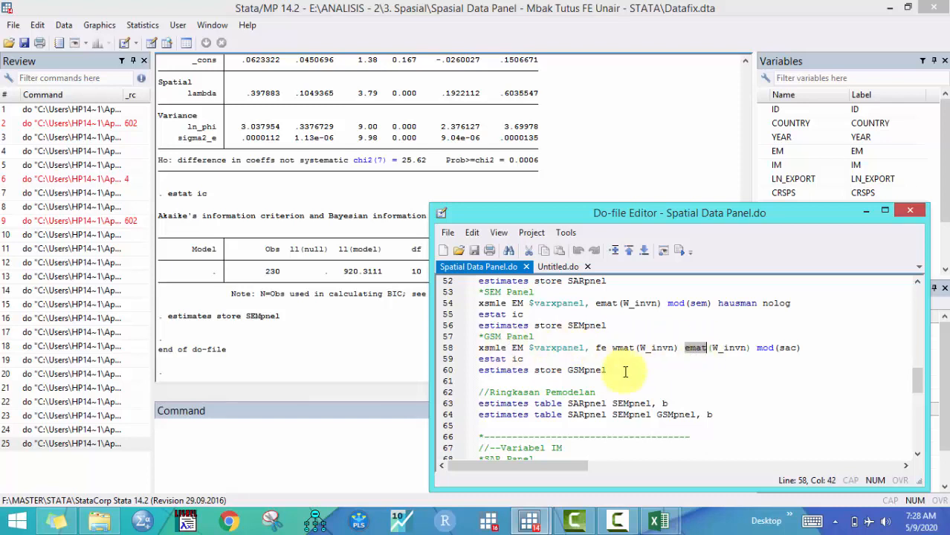
{"action": "scroll", "coordinate": [595, 368], "scroll_direction": "up", "scroll_amount": 1}
{"action": "scroll", "coordinate": [580, 357], "scroll_direction": "down", "scroll_amount": 1}
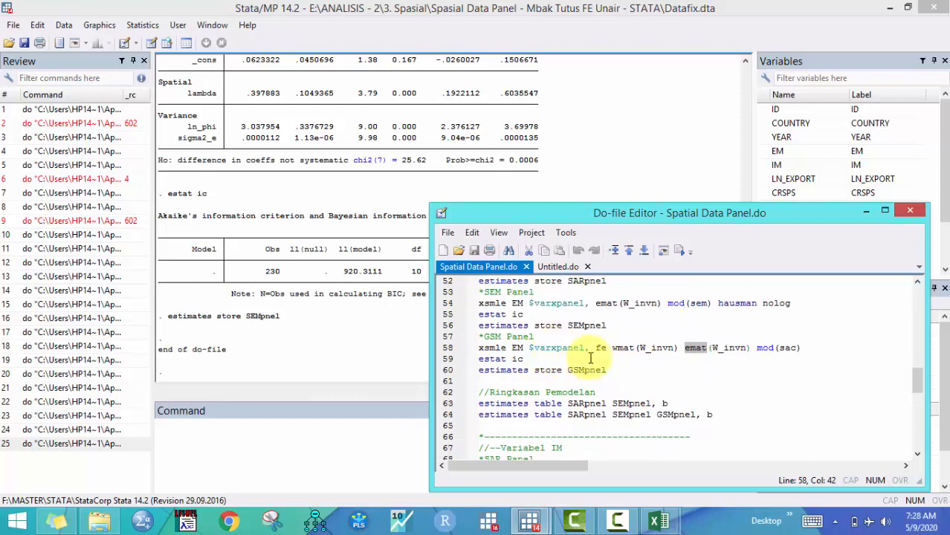
{"action": "left_click_drag", "start_coordinate": [637, 348], "coordinate": [783, 348]}
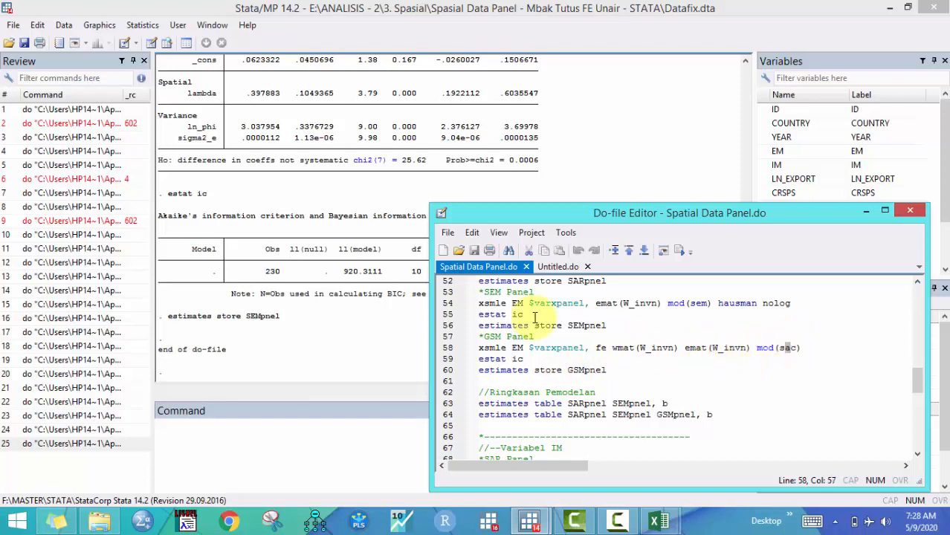
Run the GSM block on lines 58 to 60: xsmle with mod(sac), estat ic and estimates store GSMpnel
{"action": "left_click", "coordinate": [450, 348]}
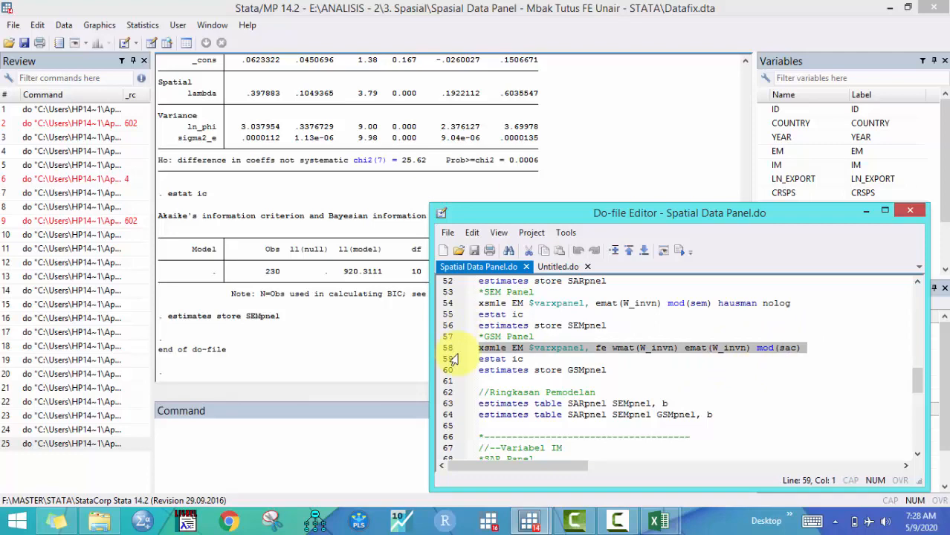
{"action": "left_click_drag", "start_coordinate": [453, 359], "coordinate": [454, 372]}
{"action": "left_click", "coordinate": [679, 252]}
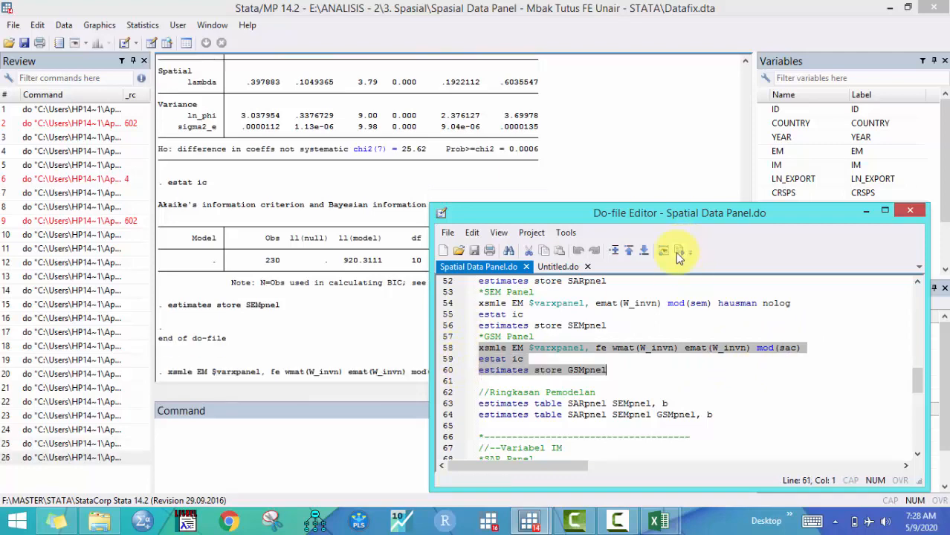
Examine the GSM results' rho and lambda, its within, between and overall R-squared, and its AIC and BIC
{"action": "left_click", "coordinate": [334, 266]}
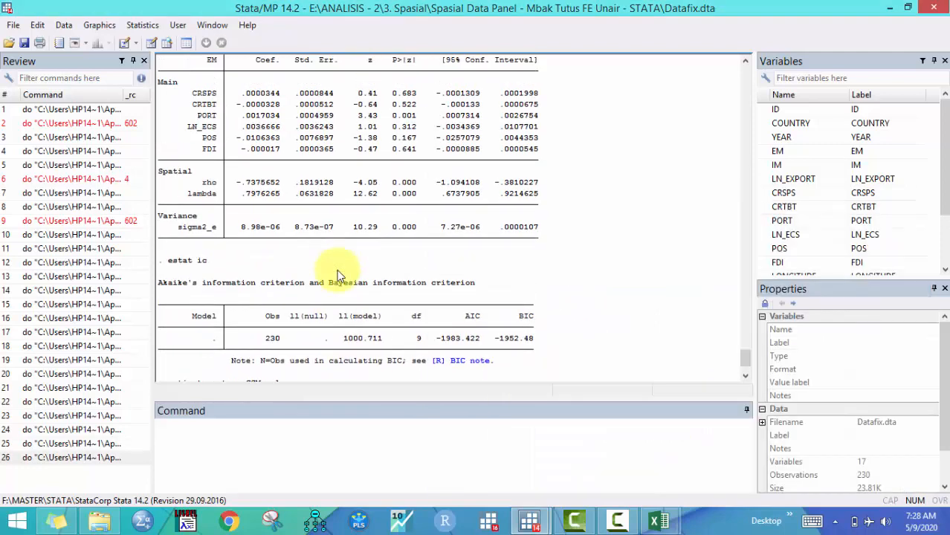
{"action": "scroll", "coordinate": [337, 275], "scroll_direction": "up", "scroll_amount": 2}
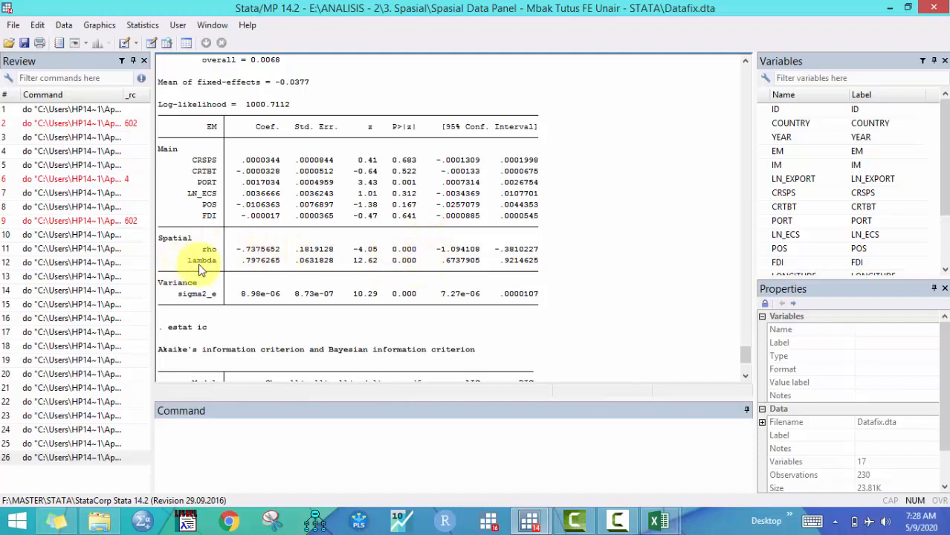
{"action": "scroll", "coordinate": [256, 295], "scroll_direction": "down", "scroll_amount": 3}
{"action": "scroll", "coordinate": [257, 295], "scroll_direction": "up", "scroll_amount": 5}
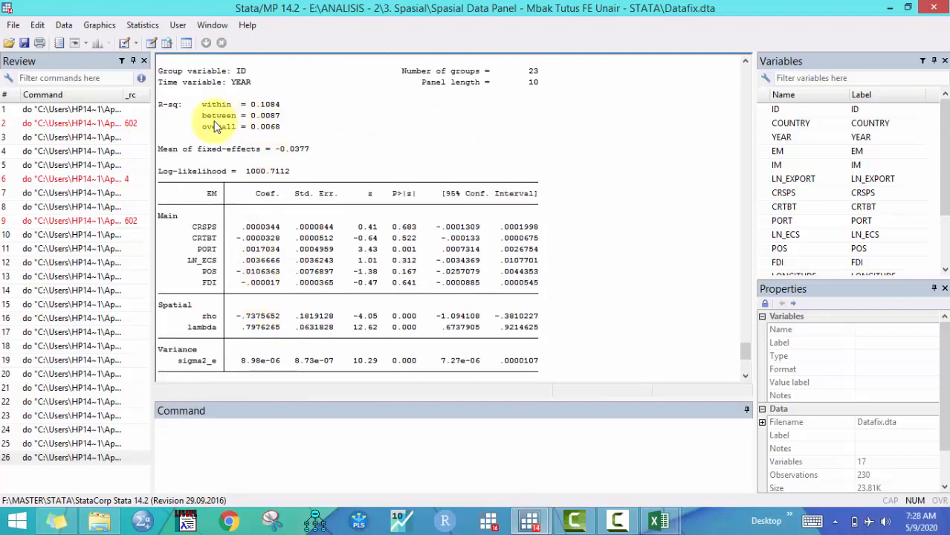
{"action": "left_click_drag", "start_coordinate": [227, 123], "coordinate": [279, 118]}
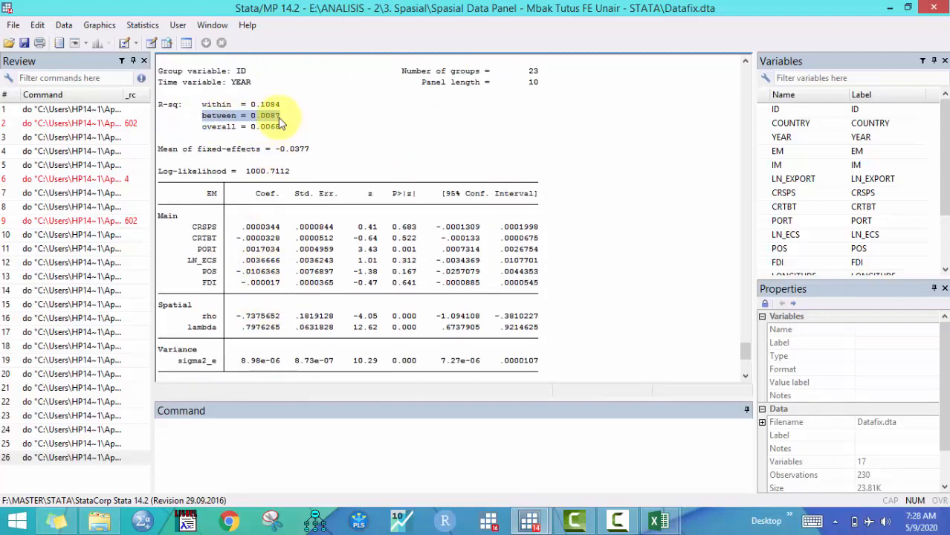
{"action": "left_click", "coordinate": [279, 119]}
{"action": "scroll", "coordinate": [281, 191], "scroll_direction": "down", "scroll_amount": 5}
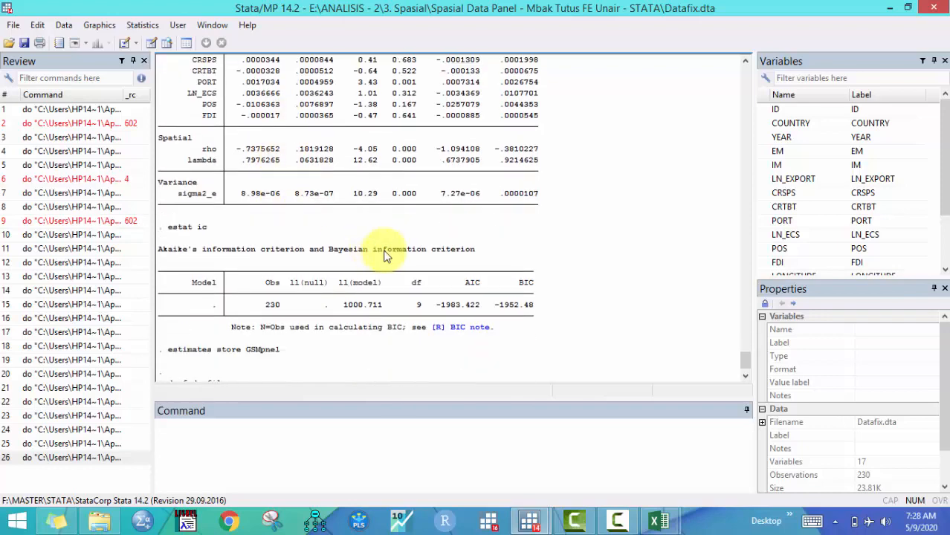
{"action": "left_click_drag", "start_coordinate": [437, 304], "coordinate": [534, 306]}
Examine the summary estimates table commands on lines 63 and 64 and the stored model names SARpnel and SEMpnel
{"action": "mouse_move", "coordinate": [532, 525]}
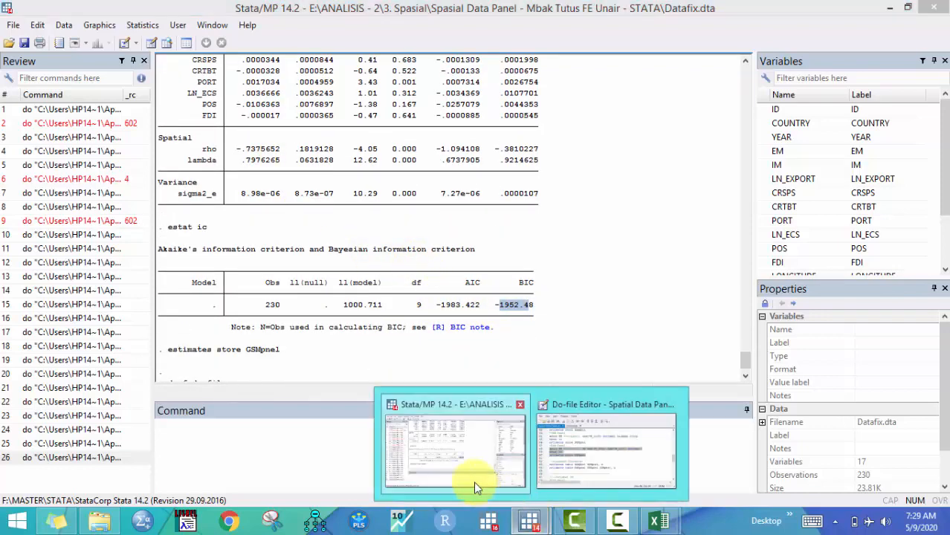
{"action": "left_click", "coordinate": [571, 450]}
{"action": "scroll", "coordinate": [494, 283], "scroll_direction": "down", "scroll_amount": 1}
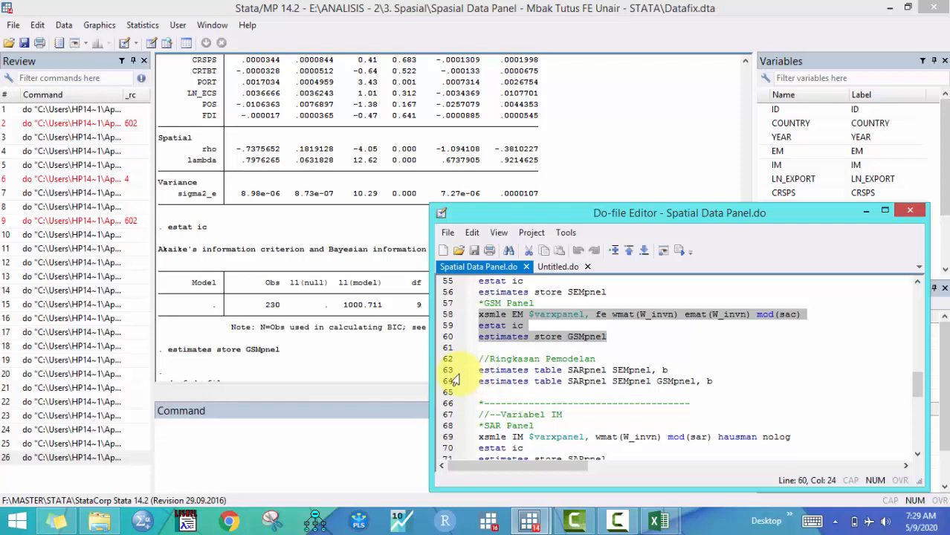
{"action": "left_click", "coordinate": [570, 370]}
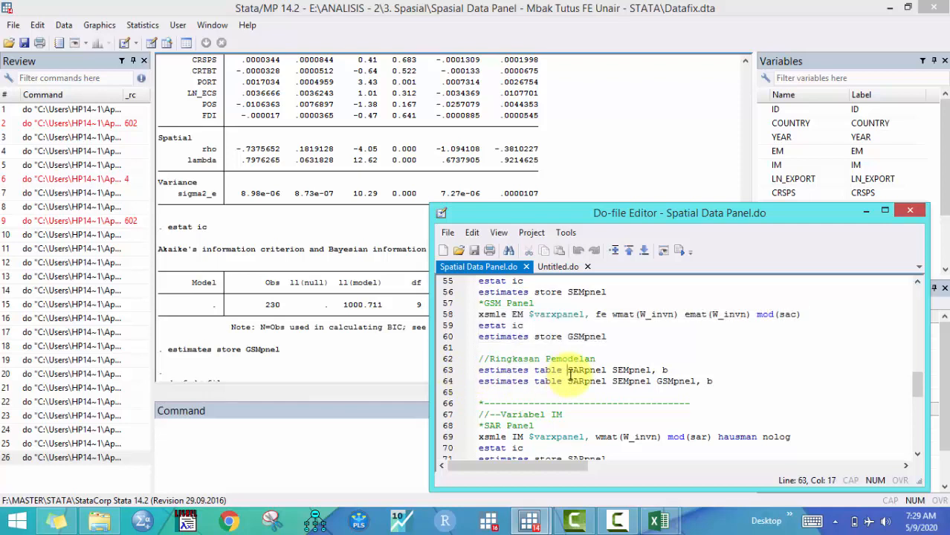
{"action": "left_click_drag", "start_coordinate": [613, 370], "coordinate": [647, 370]}
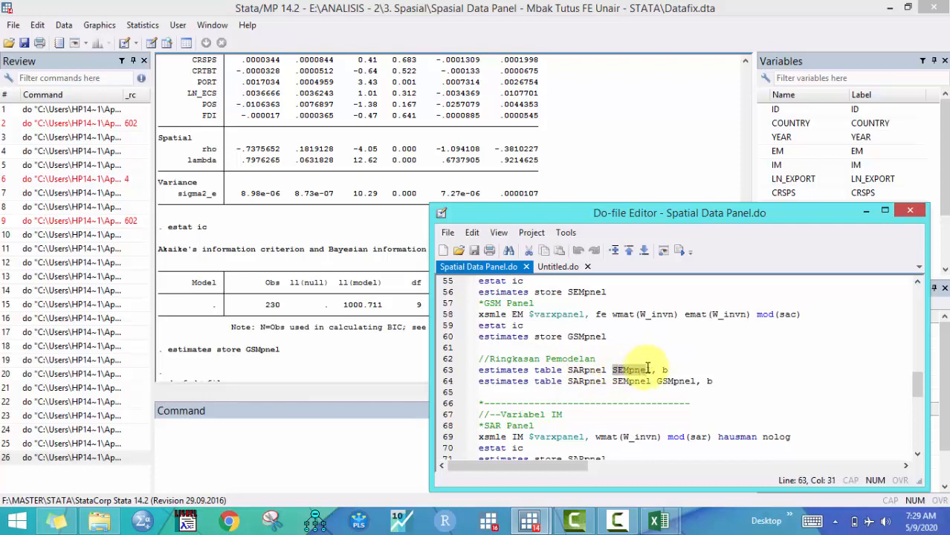
{"action": "left_click_drag", "start_coordinate": [573, 369], "coordinate": [601, 369]}
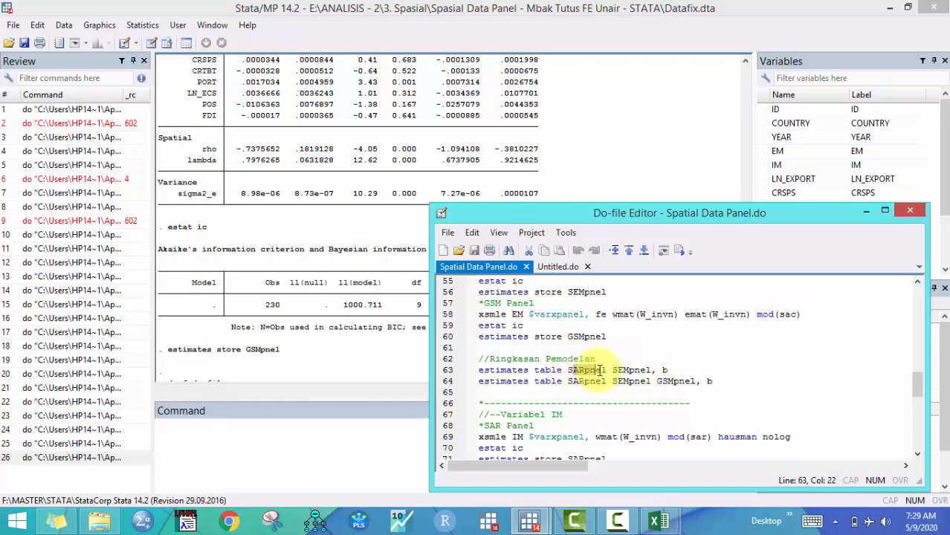
{"action": "scroll", "coordinate": [602, 376], "scroll_direction": "up", "scroll_amount": 2}
{"action": "left_click_drag", "start_coordinate": [569, 314], "coordinate": [606, 314]}
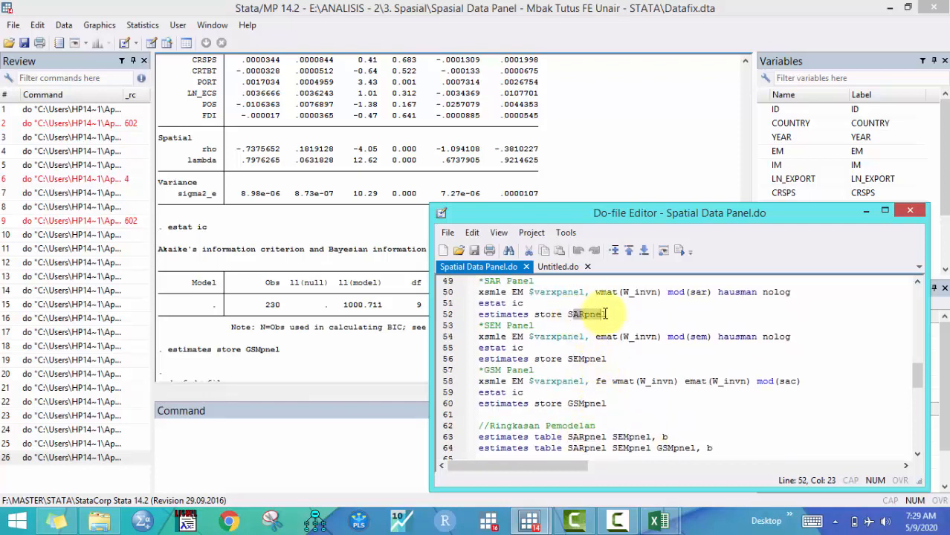
{"action": "left_click_drag", "start_coordinate": [568, 358], "coordinate": [606, 358]}
{"action": "scroll", "coordinate": [606, 364], "scroll_direction": "down", "scroll_amount": 2}
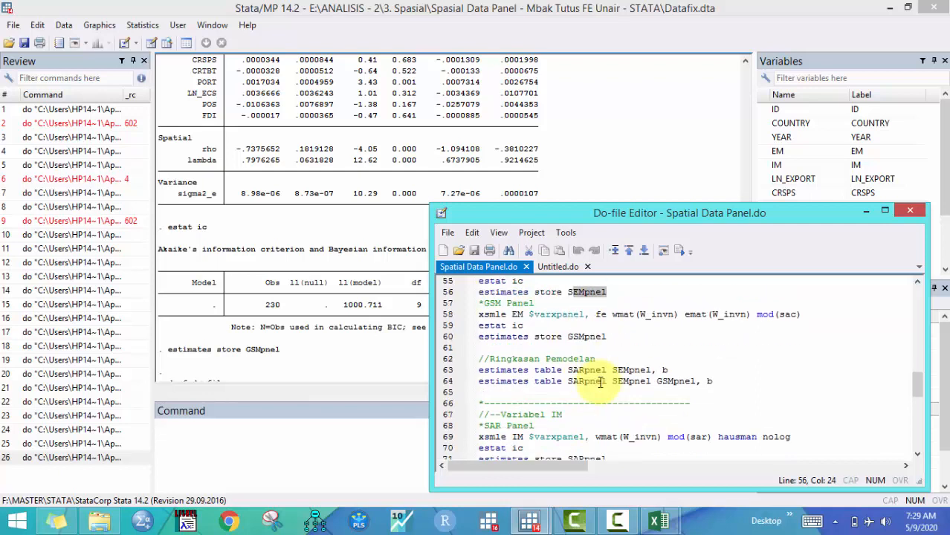
Run line 63, estimates table SARpnel SEMpnel, b, to tabulate the SAR and SEM coefficients side by side
{"action": "left_click", "coordinate": [664, 369]}
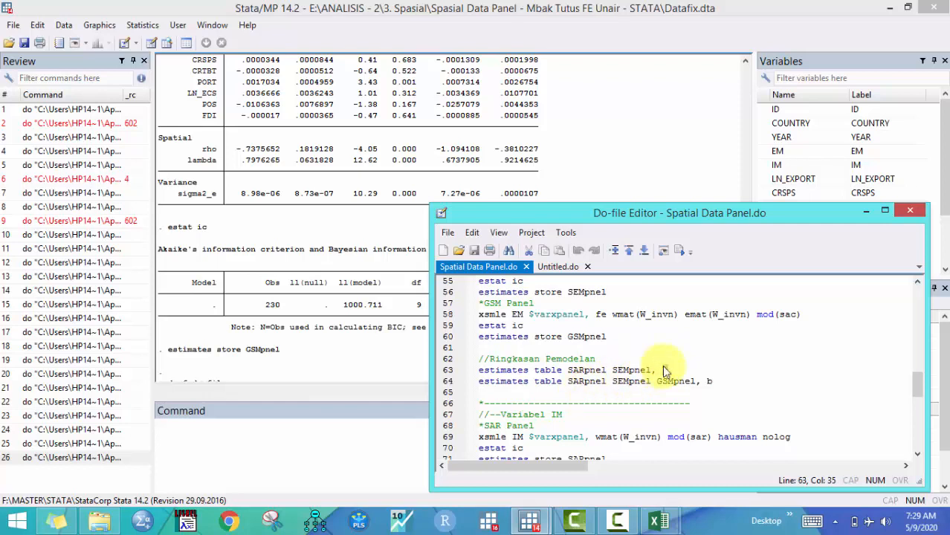
{"action": "key", "text": "BackSpace"}
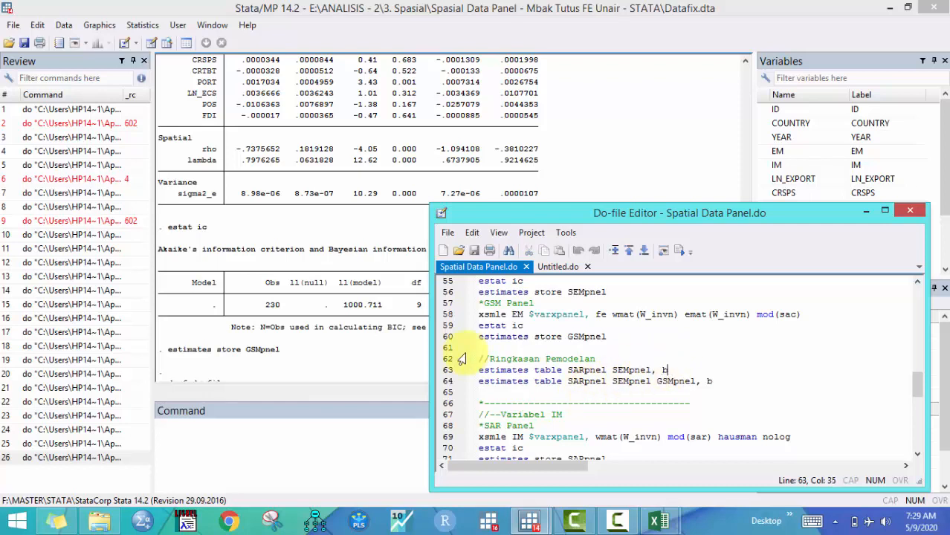
{"action": "left_click", "coordinate": [455, 371]}
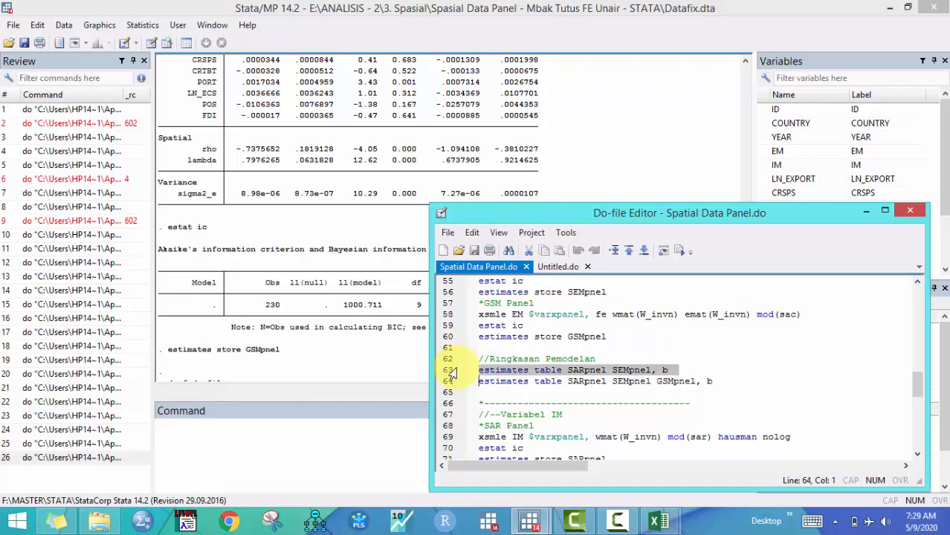
{"action": "left_click", "coordinate": [677, 254]}
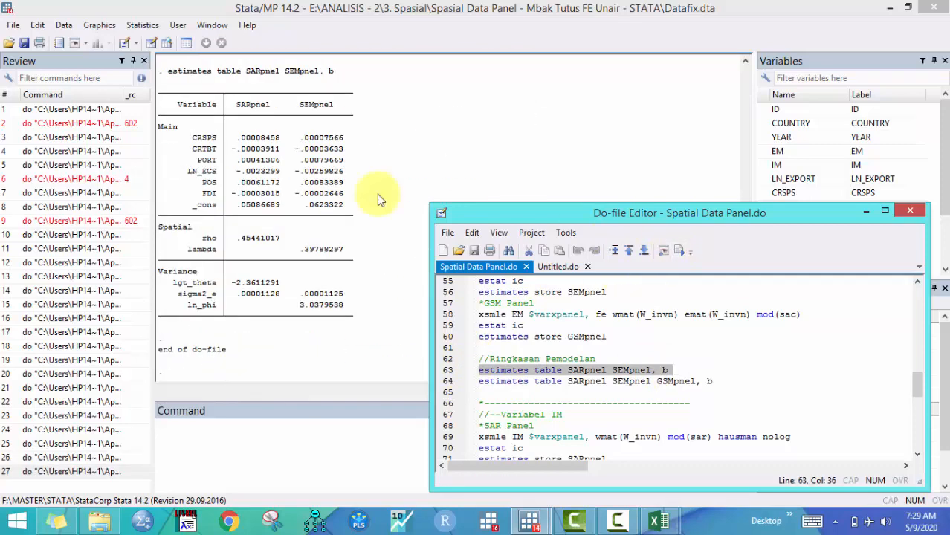
Examine the SAR versus SEM comparison table's main coefficients, rho, lambda and variance parameters
{"action": "left_click", "coordinate": [295, 190]}
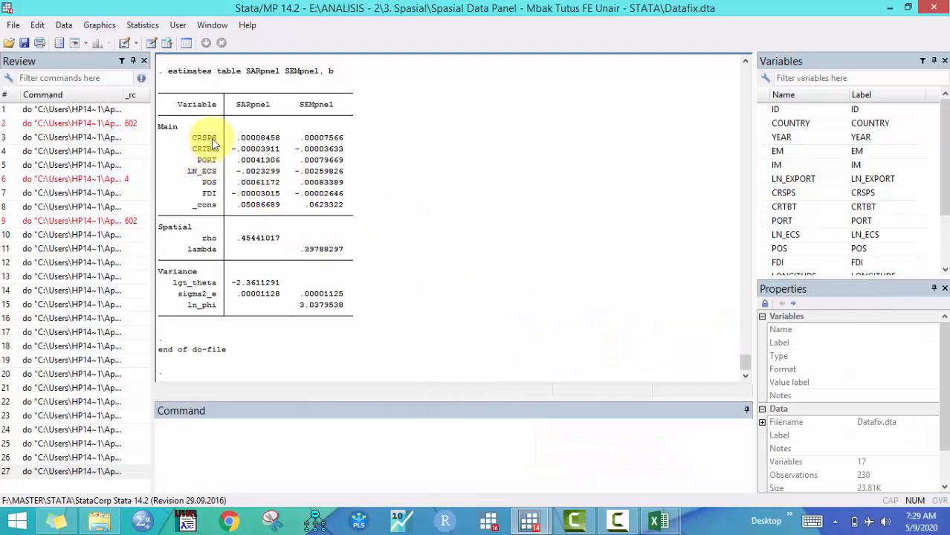
{"action": "left_click_drag", "start_coordinate": [253, 146], "coordinate": [255, 159]}
{"action": "left_click", "coordinate": [247, 144]}
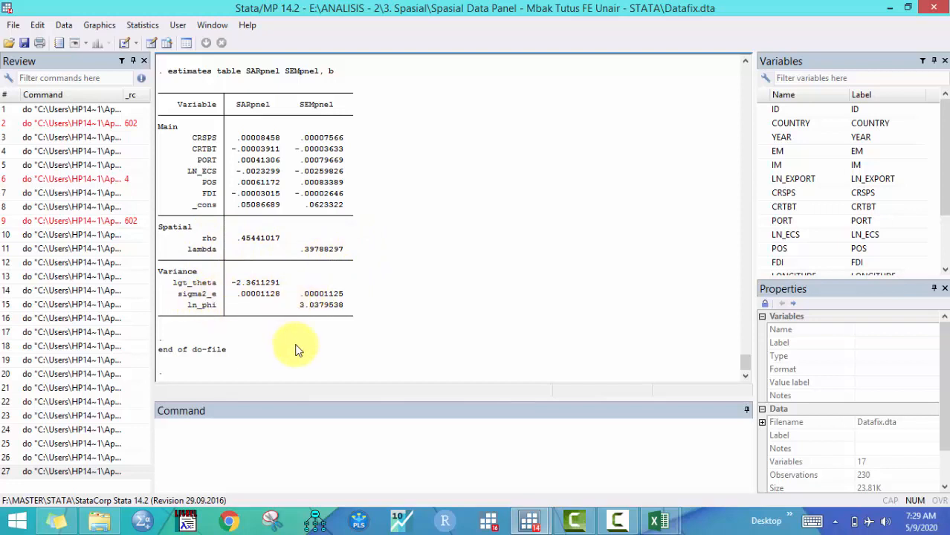
{"action": "scroll", "coordinate": [388, 326], "scroll_direction": "up", "scroll_amount": 5}
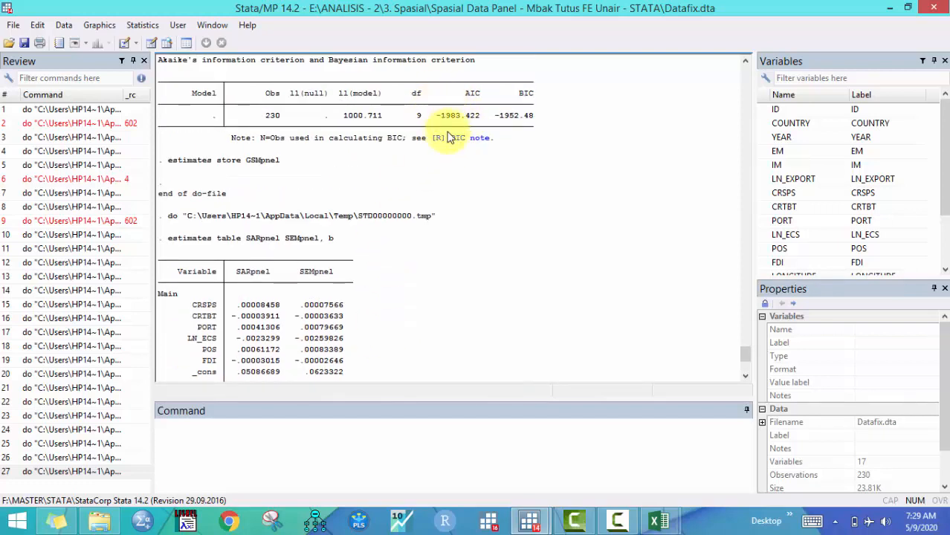
{"action": "scroll", "coordinate": [357, 253], "scroll_direction": "down", "scroll_amount": 2}
{"action": "scroll", "coordinate": [355, 261], "scroll_direction": "down", "scroll_amount": 2}
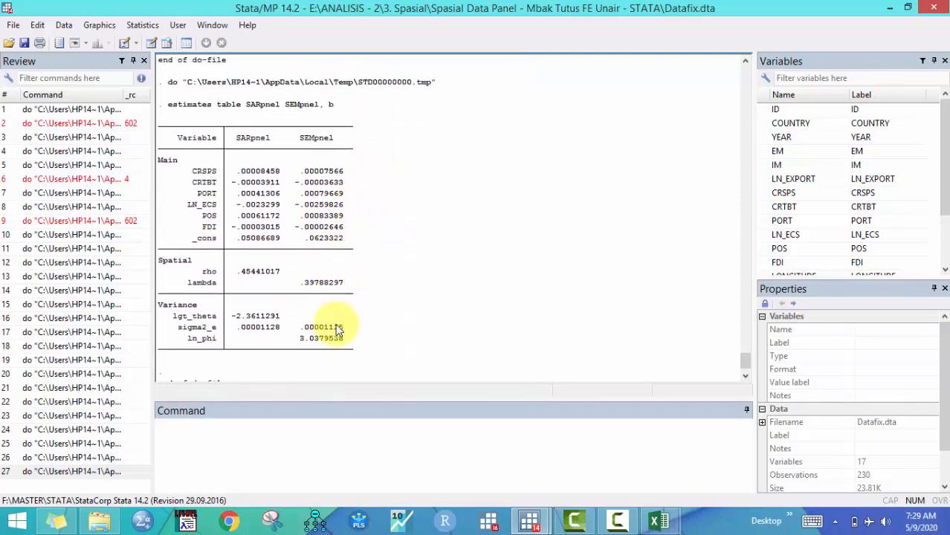
{"action": "scroll", "coordinate": [252, 333], "scroll_direction": "down", "scroll_amount": 1}
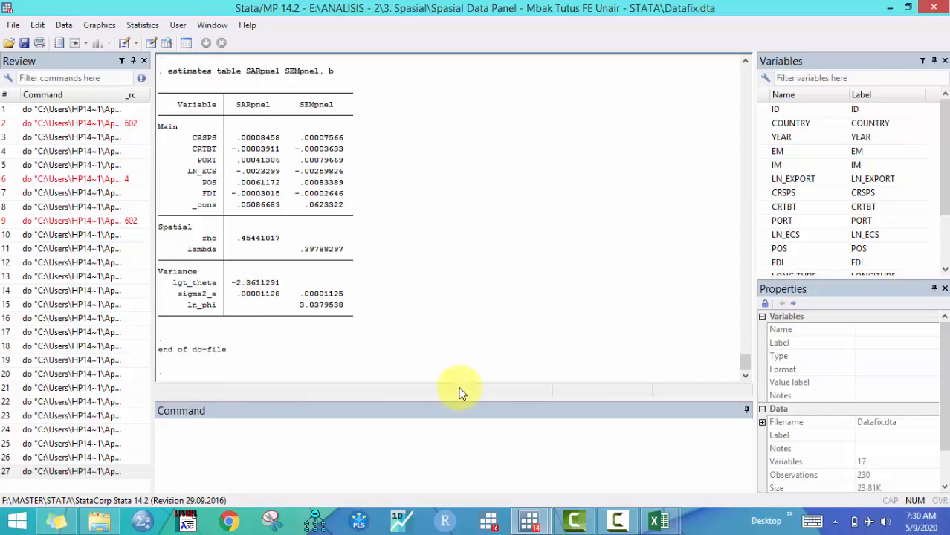
Run line 64, estimates table SARpnel SEMpnel GSMpnel, b, to compare all three models' coefficients
{"action": "mouse_move", "coordinate": [529, 520]}
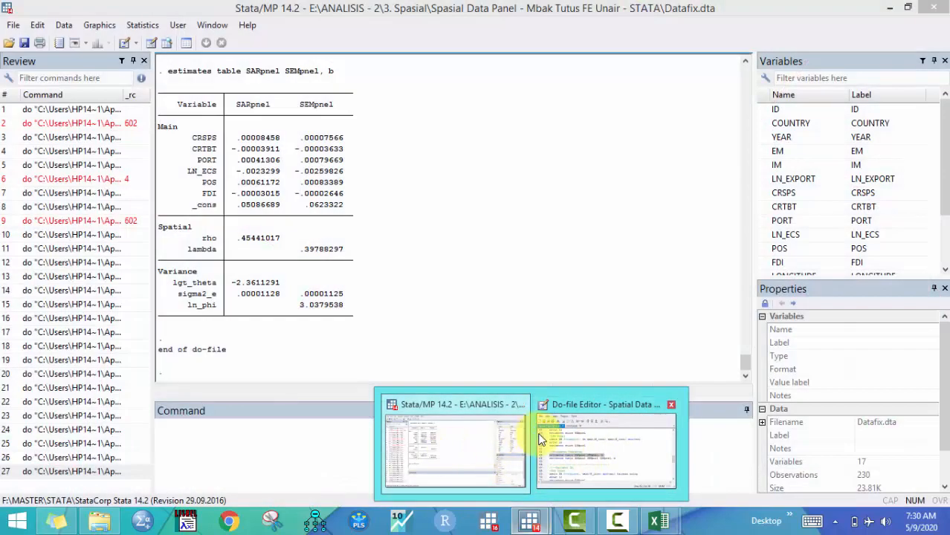
{"action": "left_click", "coordinate": [595, 446]}
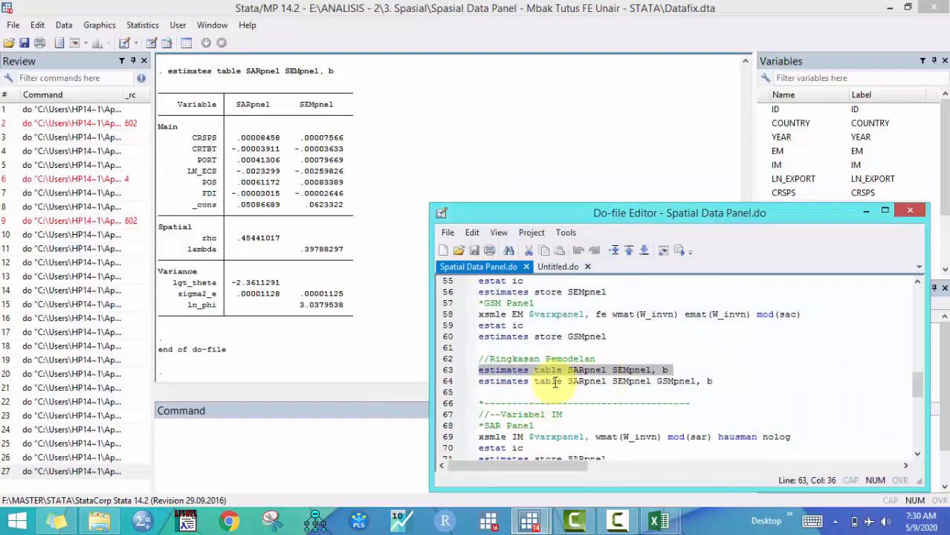
{"action": "left_click", "coordinate": [456, 381]}
{"action": "left_click", "coordinate": [679, 250]}
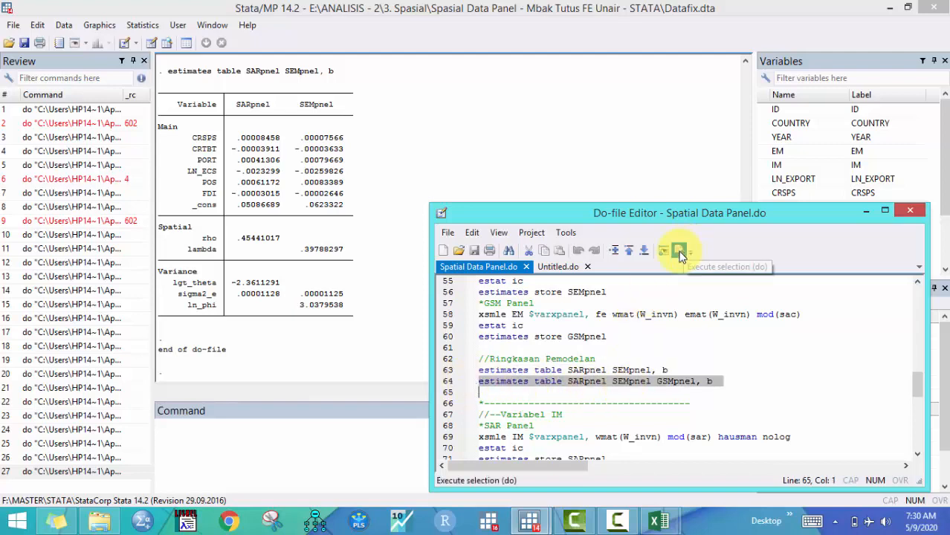
{"action": "left_click", "coordinate": [357, 216]}
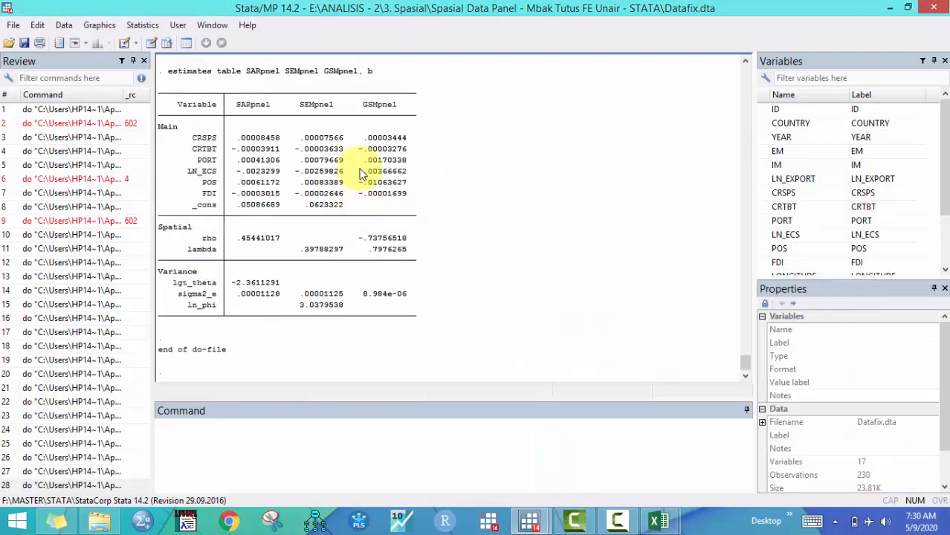